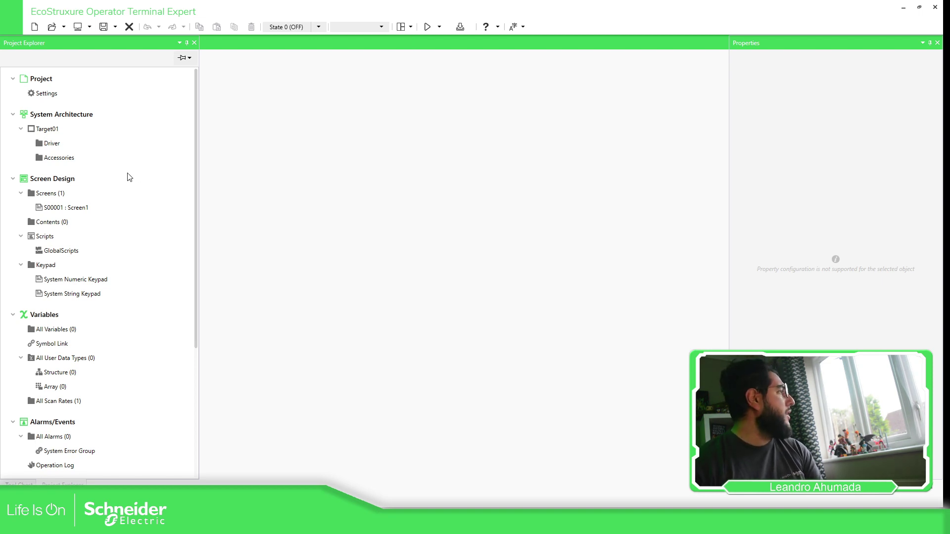
# Open Screen1 for editing and expand the Tanks category of the predefined images.
pyautogui.click(75, 209)
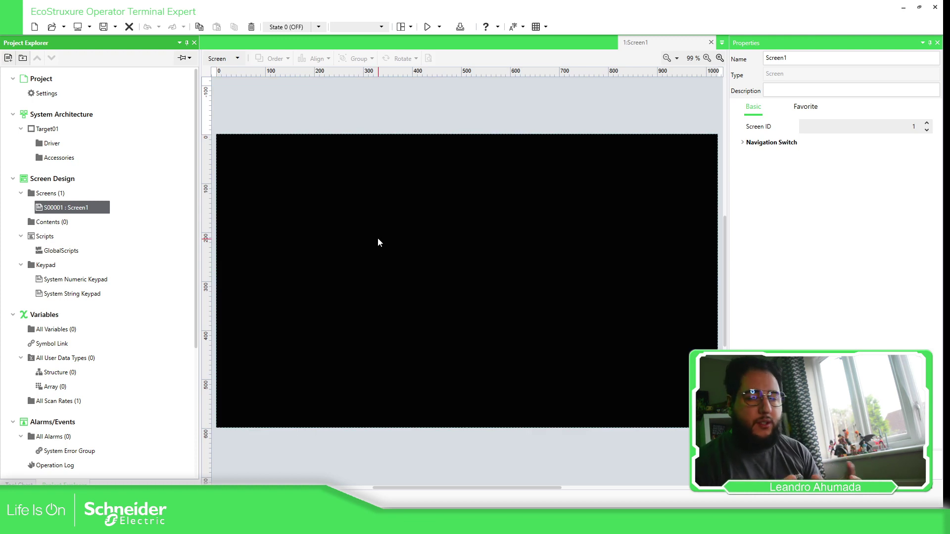
pyautogui.scroll(-2, 72, 359)
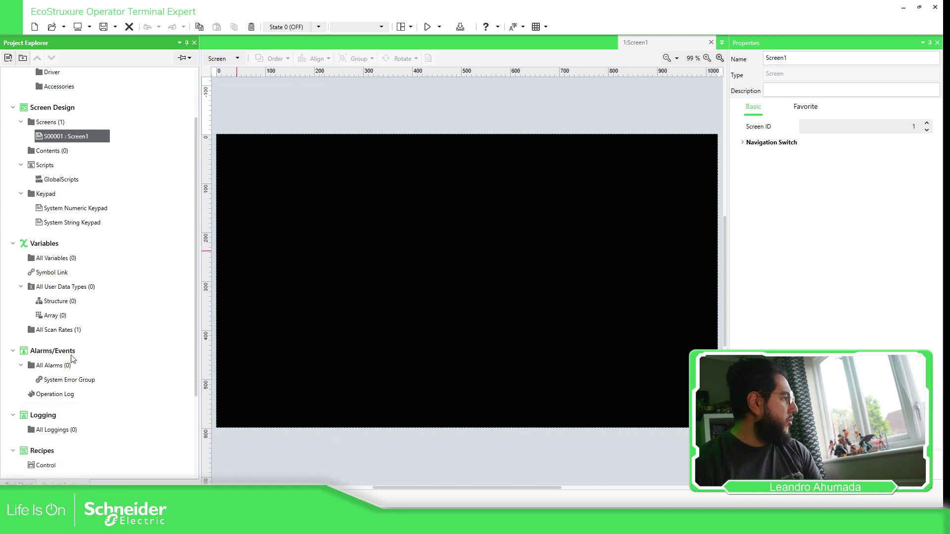
pyautogui.click(18, 483)
pyautogui.scroll(-1, 114, 277)
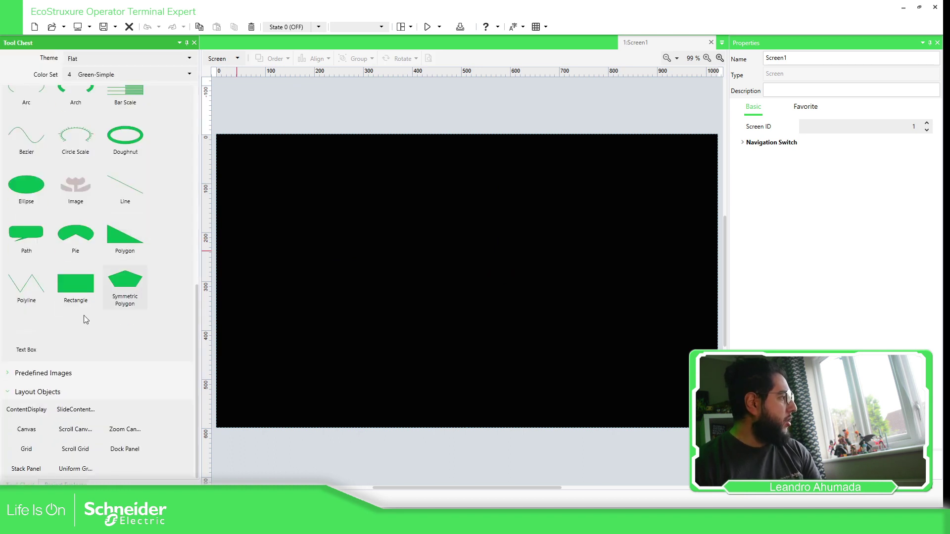
pyautogui.click(7, 374)
pyautogui.scroll(-1, 72, 357)
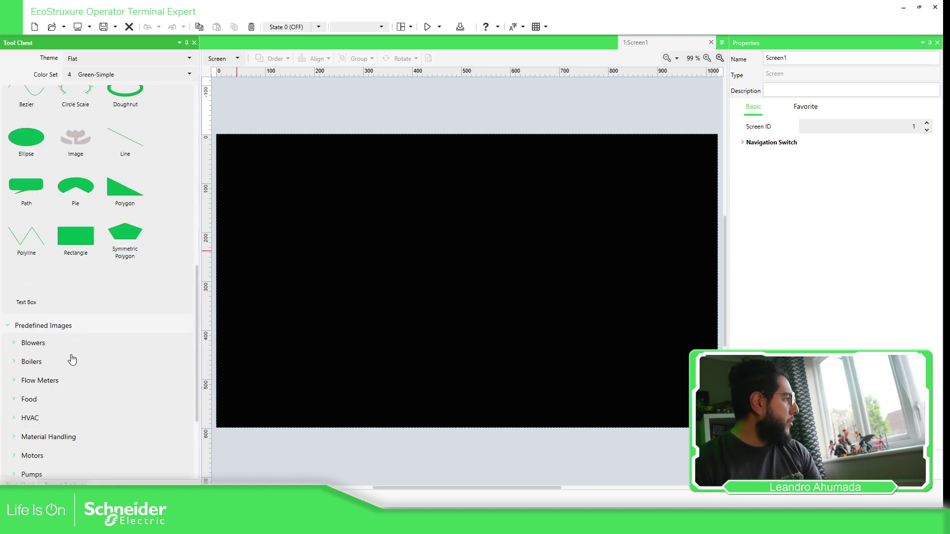
pyautogui.scroll(-2, 72, 358)
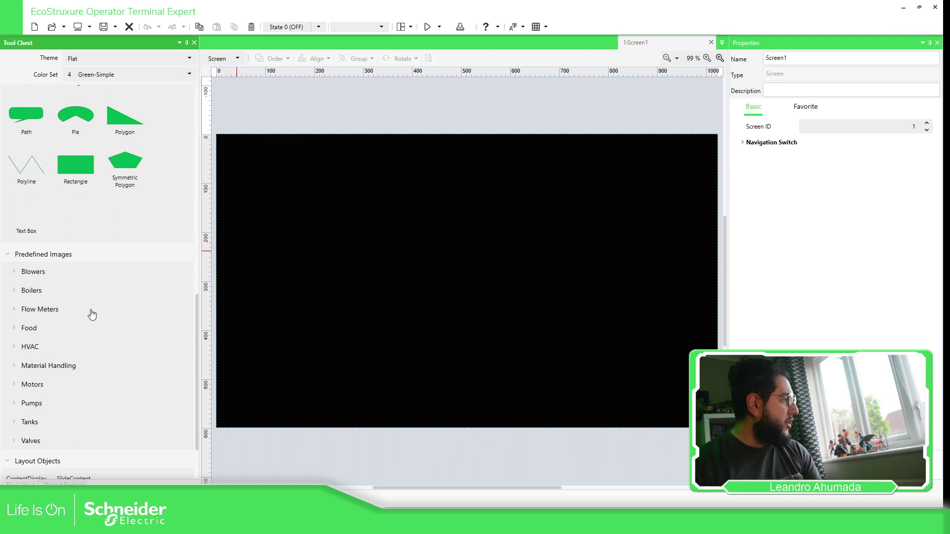
pyautogui.click(30, 422)
# Place a Mix Tank image in the left part of Screen1 and enlarge it into a tall vessel.
pyautogui.scroll(-5, 149, 318)
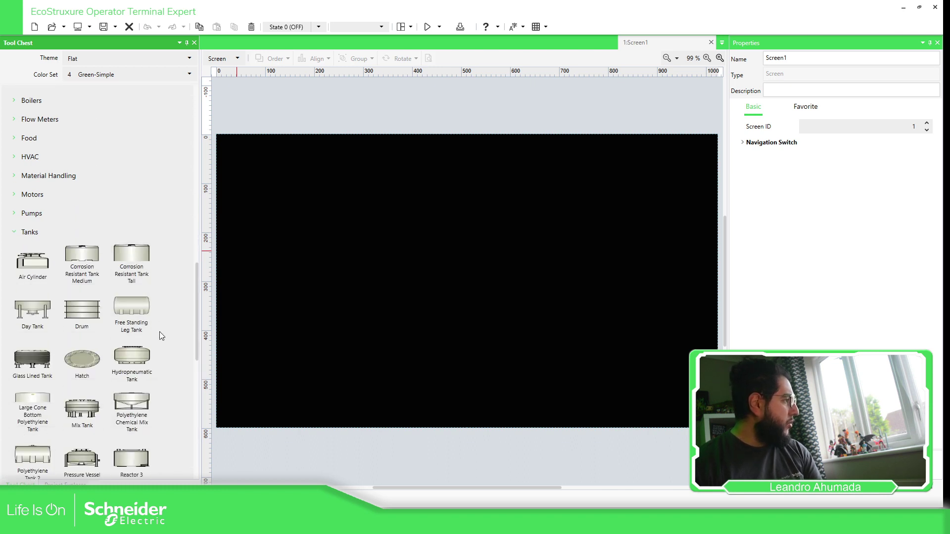
pyautogui.scroll(-5, 160, 337)
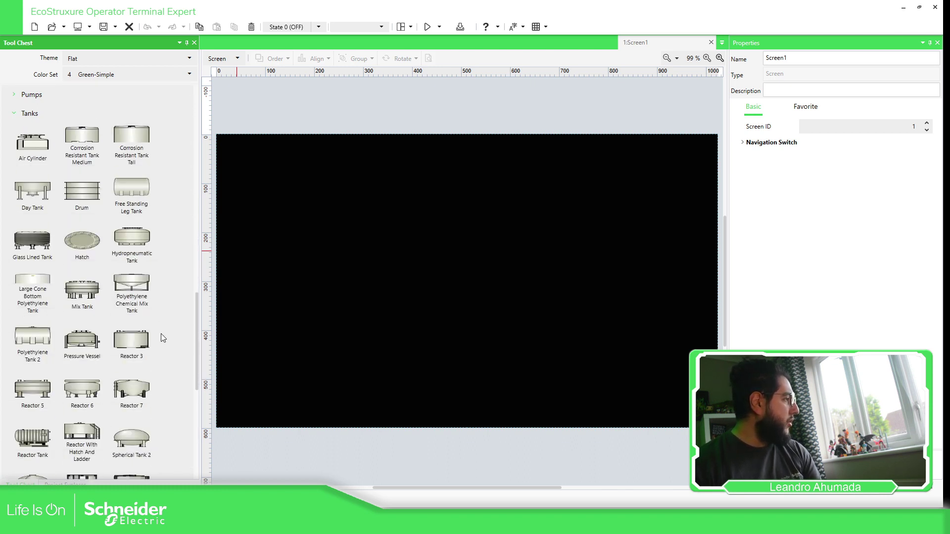
pyautogui.scroll(-4, 161, 334)
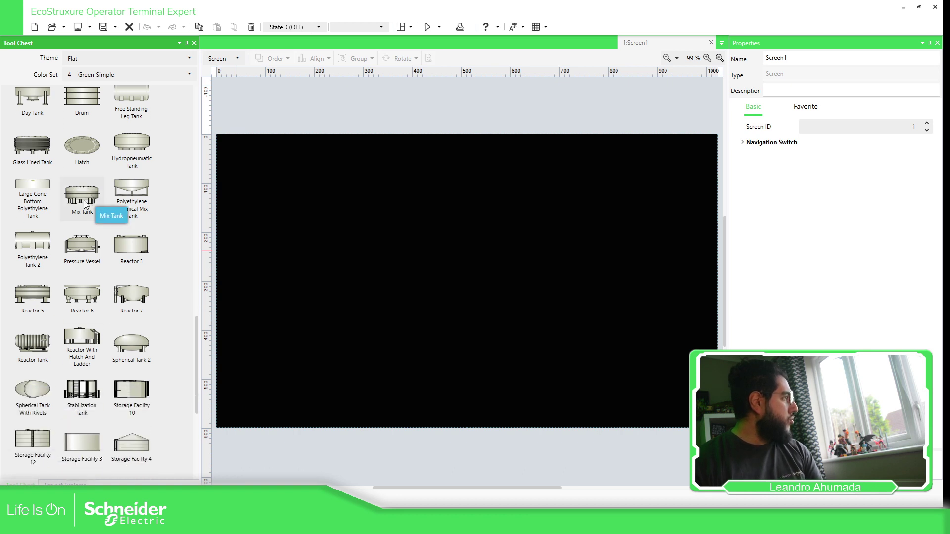
pyautogui.moveTo(84, 199); pyautogui.dragTo(309, 190)
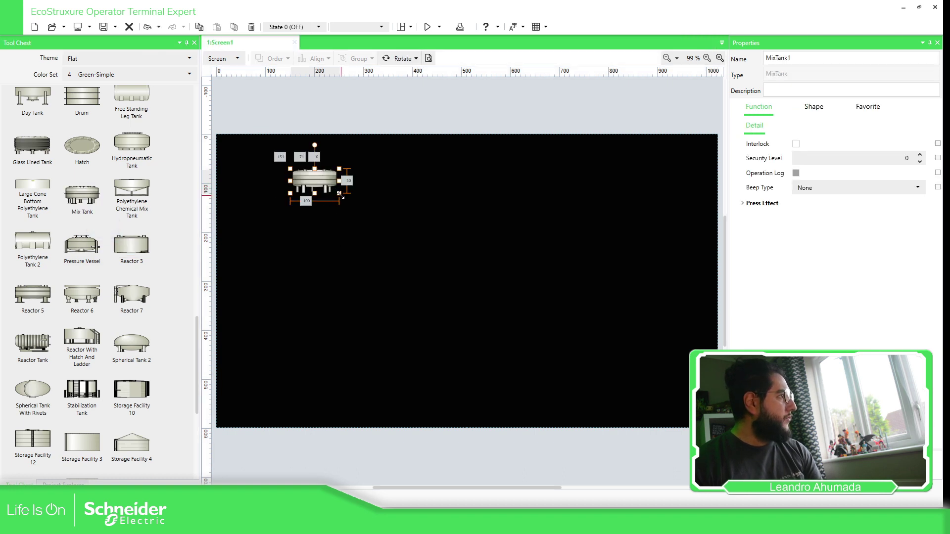
pyautogui.moveTo(329, 236)
pyautogui.mouseDown()
pyautogui.moveTo(321, 367)
pyautogui.moveTo(370, 366)
pyautogui.moveTo(384, 384)
pyautogui.moveTo(376, 382)
pyautogui.mouseUp()
pyautogui.click(393, 366)
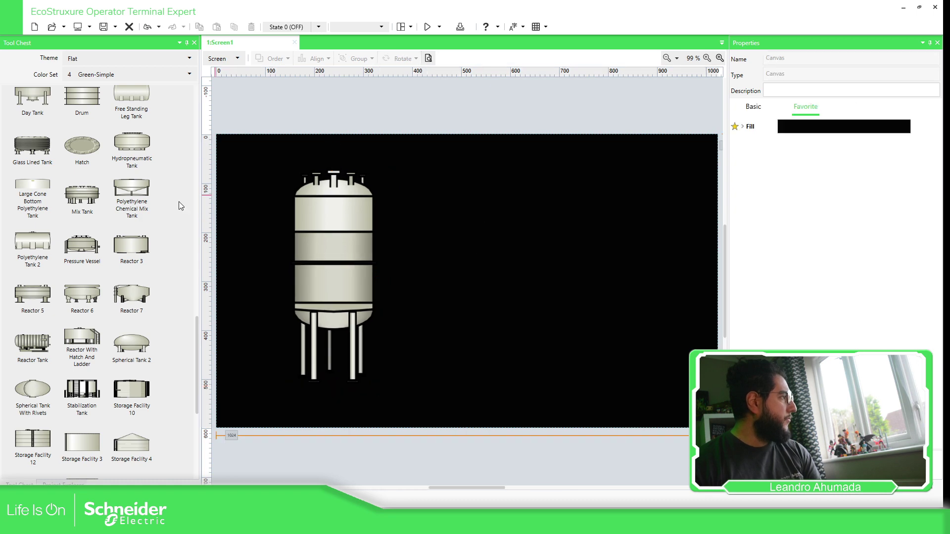
# Add a rectangle over the middle of the tank's body, about 78 wide and 215 high.
pyautogui.scroll(3, 105, 228)
pyautogui.click(11, 185)
pyautogui.scroll(3, 119, 220)
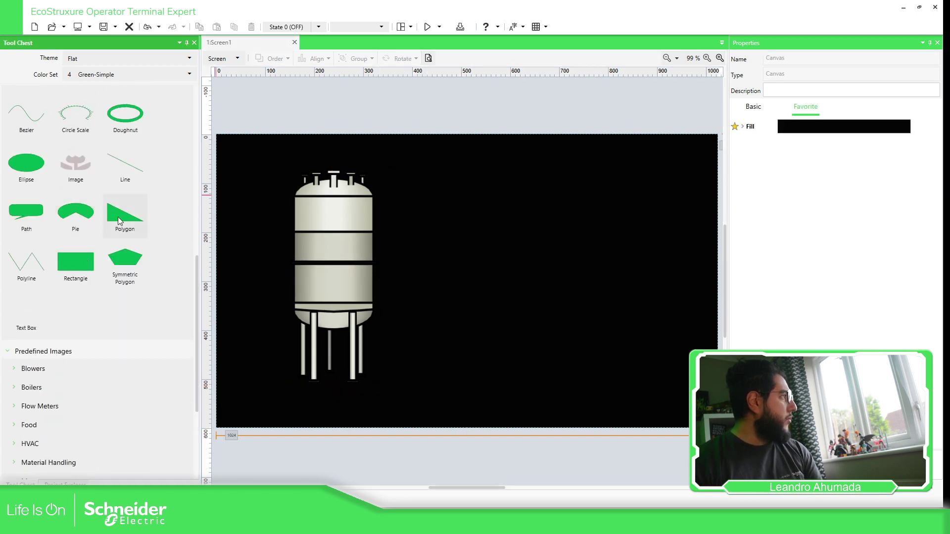
pyautogui.moveTo(78, 261); pyautogui.dragTo(277, 240)
pyautogui.moveTo(483, 239); pyautogui.dragTo(331, 302)
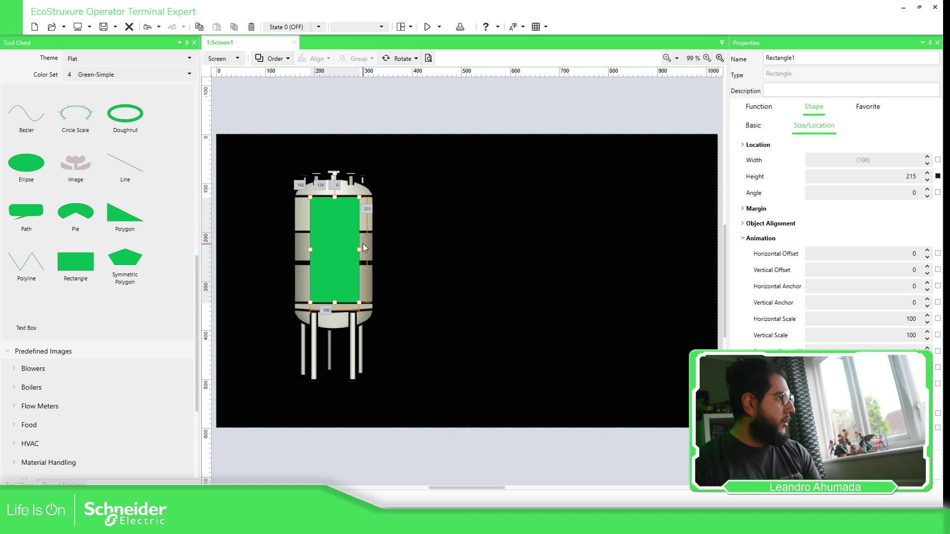
pyautogui.moveTo(359, 249); pyautogui.dragTo(323, 254)
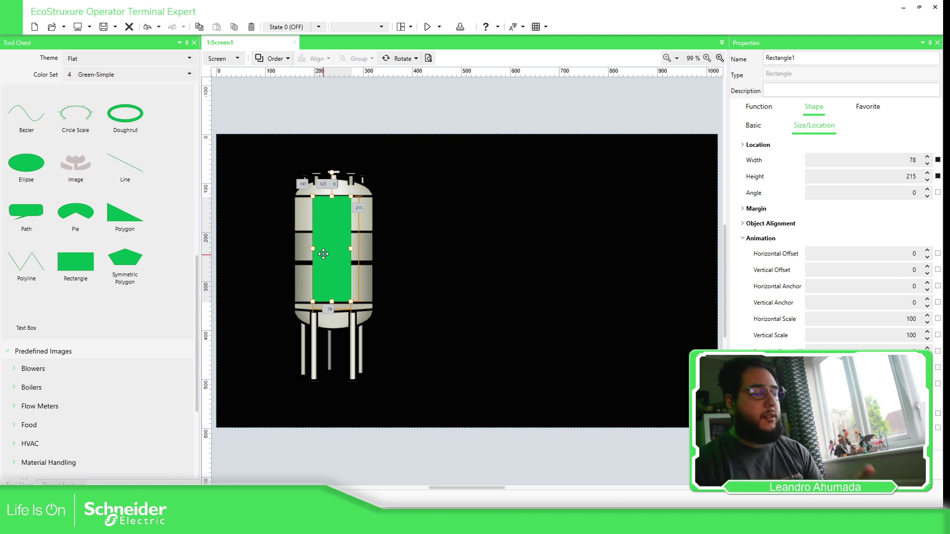
pyautogui.click(480, 102)
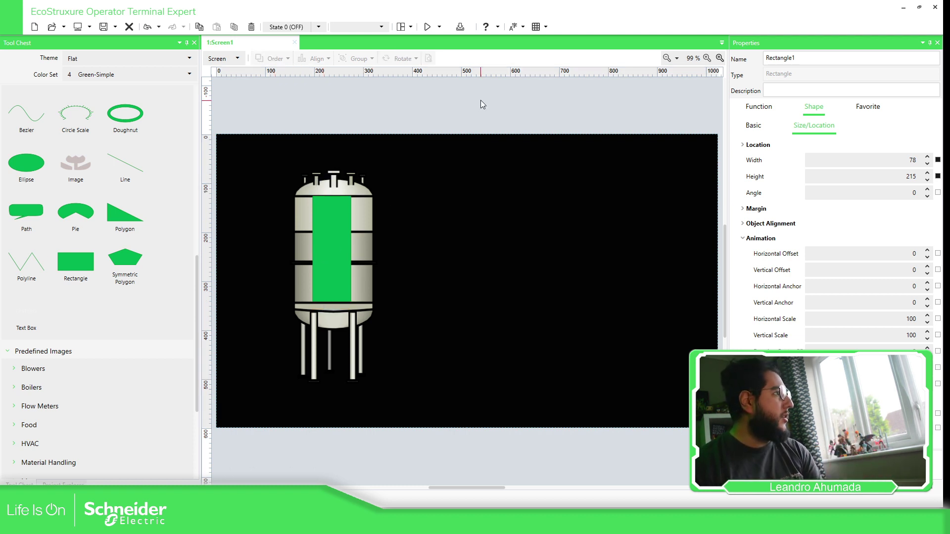
# Set the rectangle's border colour to black ID:1 and its fill colour to light cyan ID:17.
pyautogui.click(331, 212)
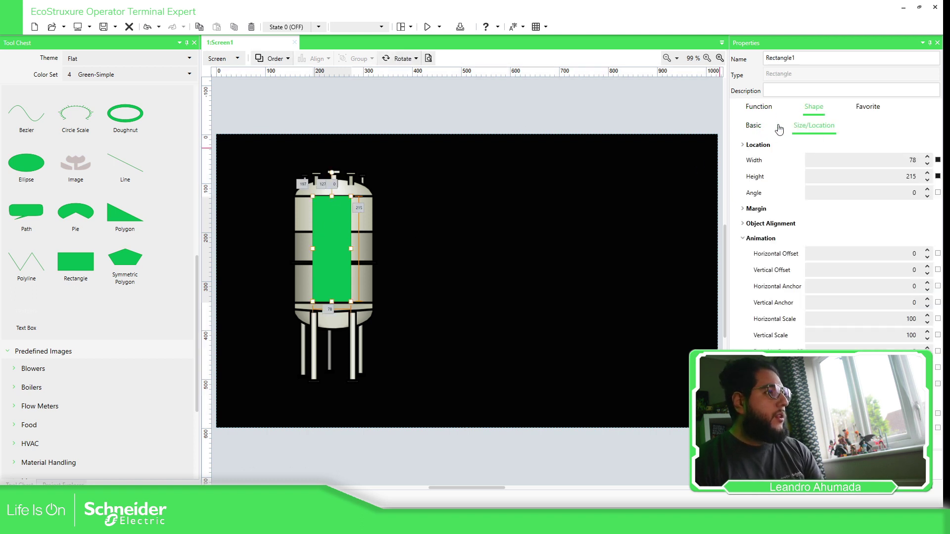
pyautogui.click(754, 126)
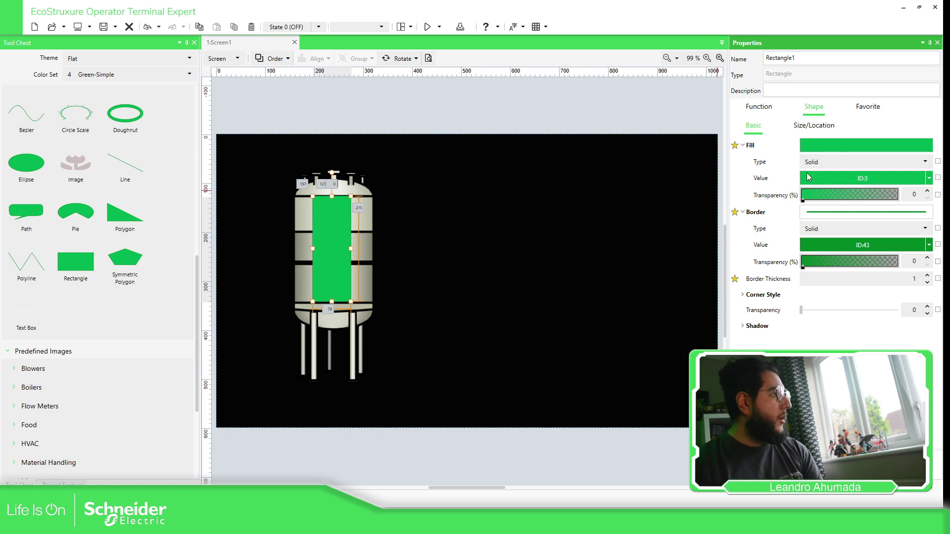
pyautogui.click(920, 246)
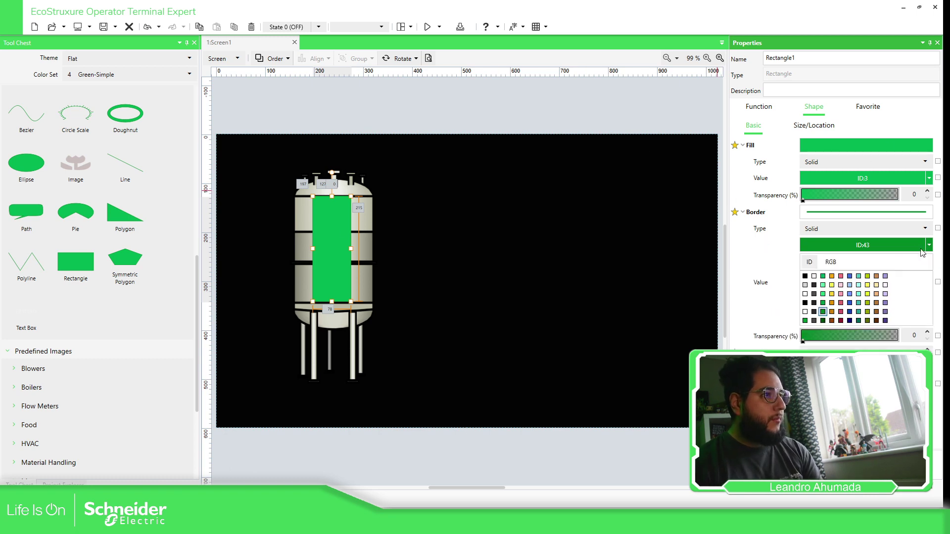
pyautogui.click(804, 276)
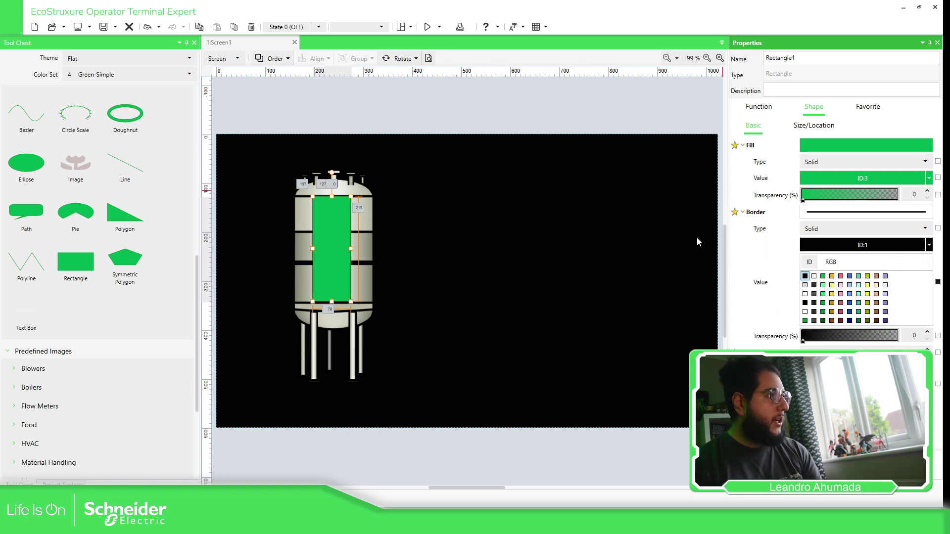
pyautogui.click(929, 179)
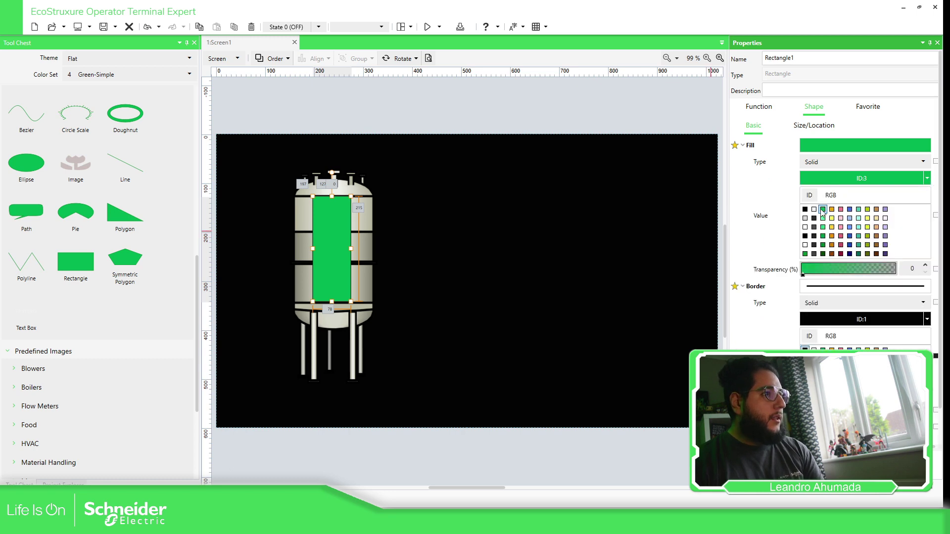
pyautogui.click(858, 218)
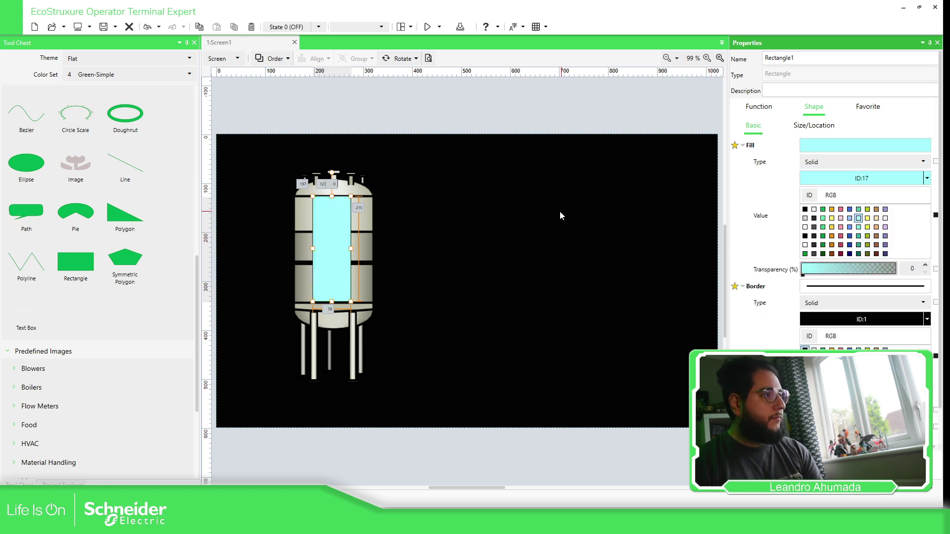
pyautogui.click(589, 124)
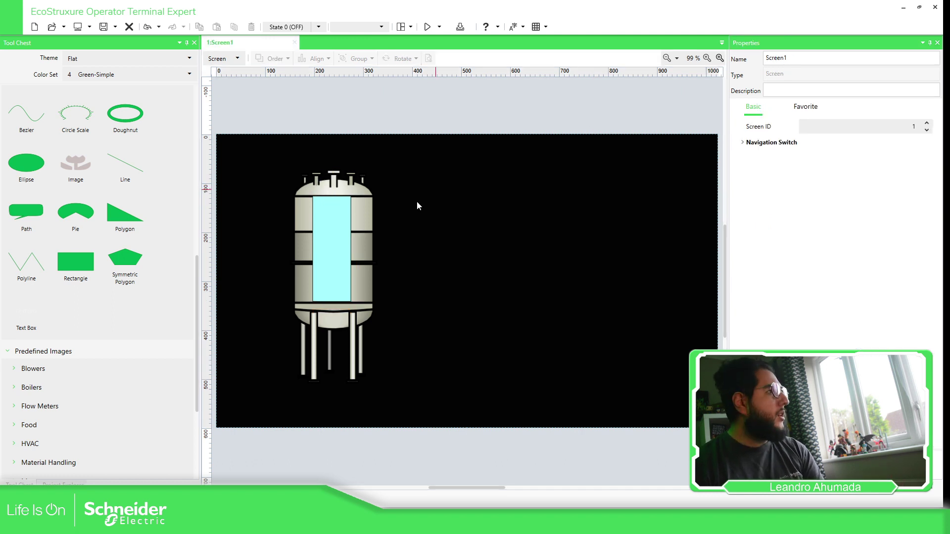
# Enable the Fill Level animation for the cyan rectangle and widen the properties area to show its settings.
pyautogui.click(336, 243)
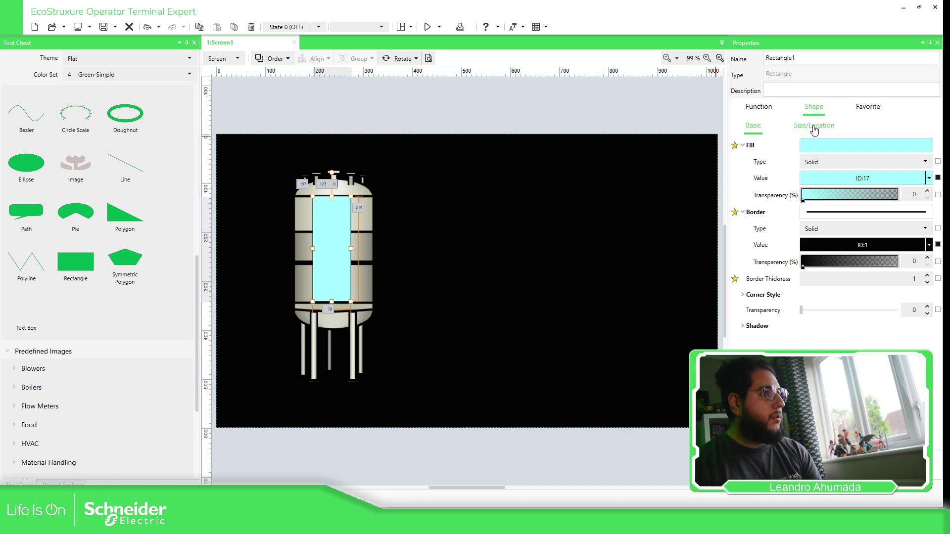
pyautogui.click(814, 128)
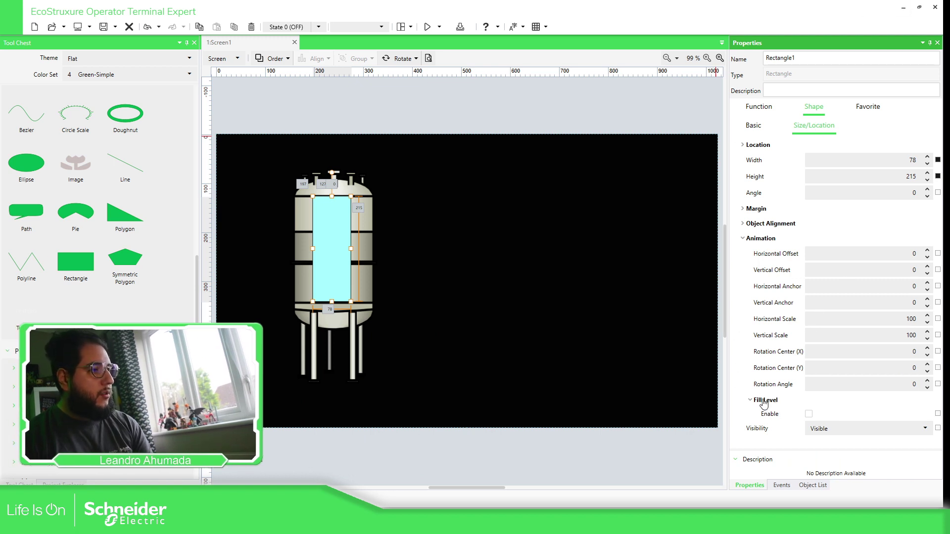
pyautogui.click(809, 415)
pyautogui.scroll(-2, 841, 183)
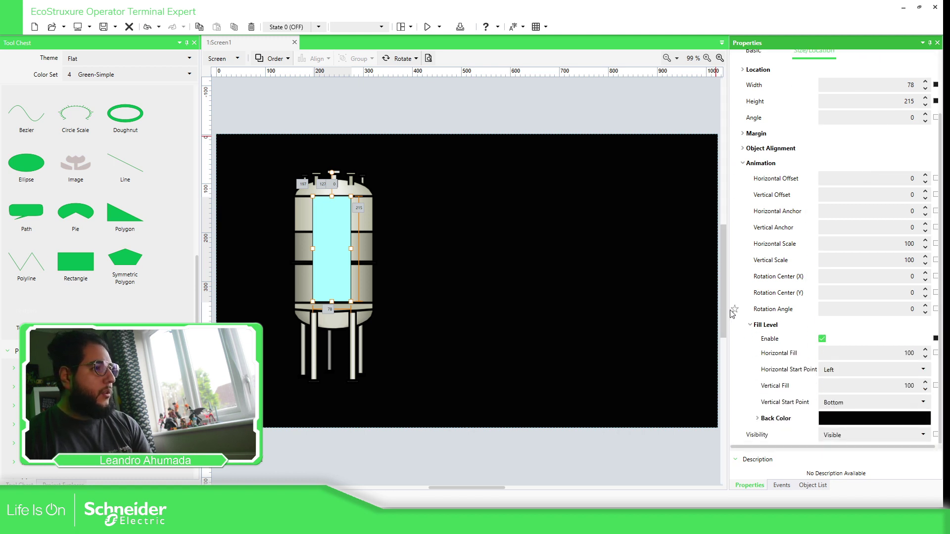
pyautogui.moveTo(725, 312); pyautogui.dragTo(692, 304)
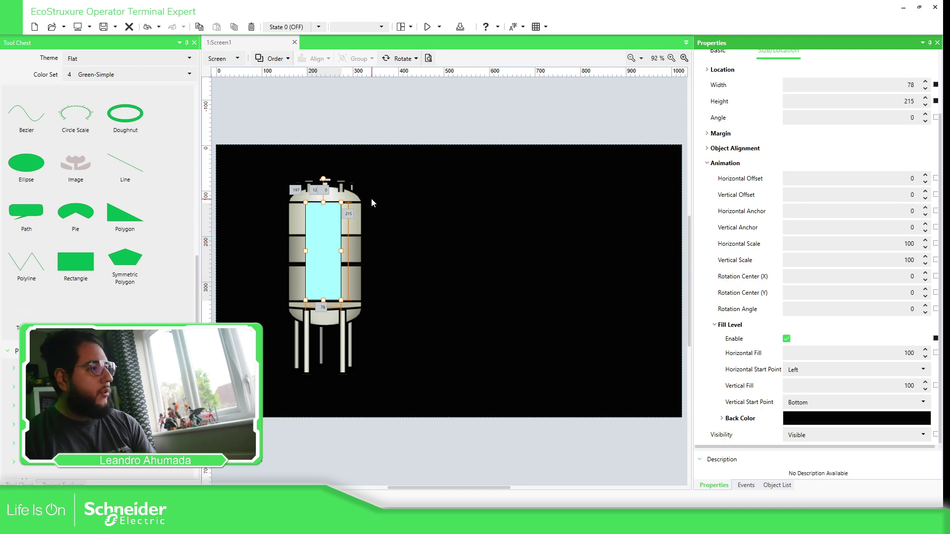
pyautogui.click(507, 133)
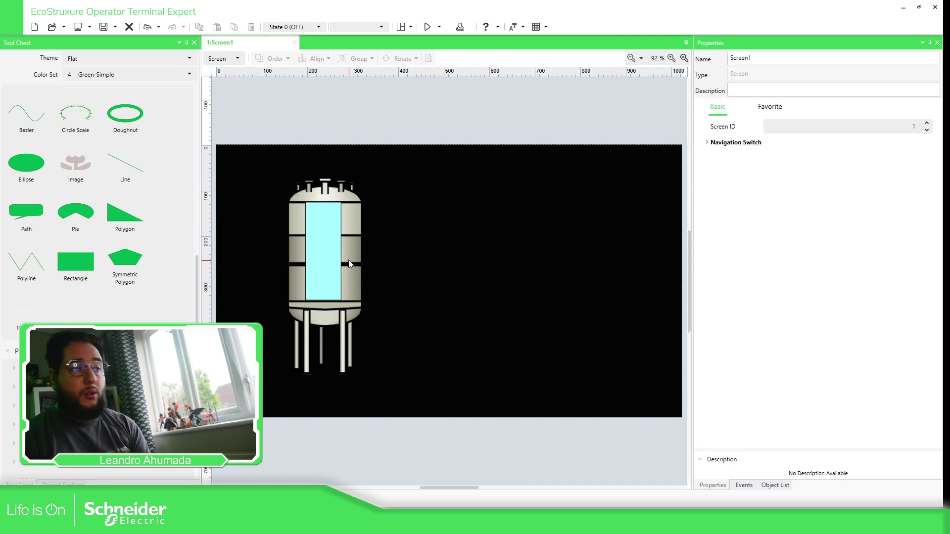
# Open the project's variable list and create a DINT variable named diFill_H.
pyautogui.click(64, 484)
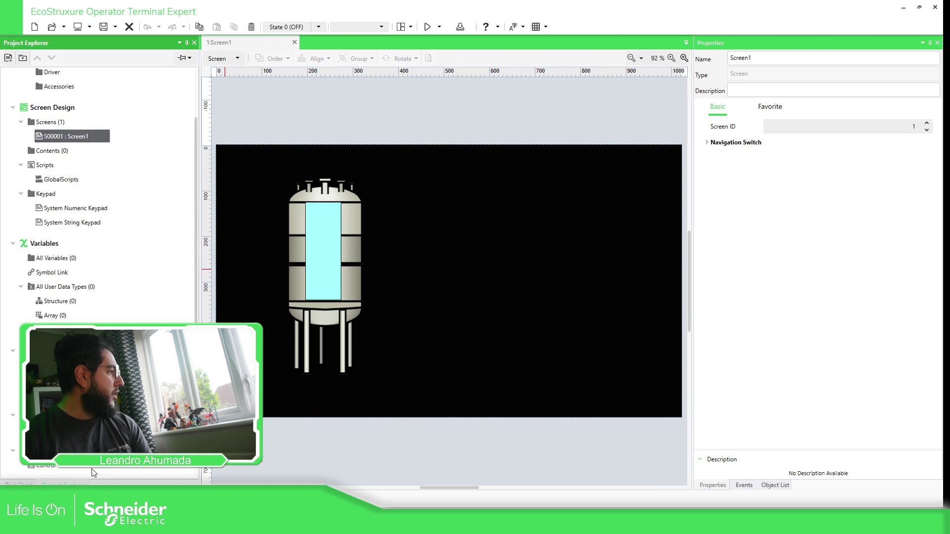
pyautogui.scroll(-2, 82, 293)
pyautogui.scroll(-2, 82, 294)
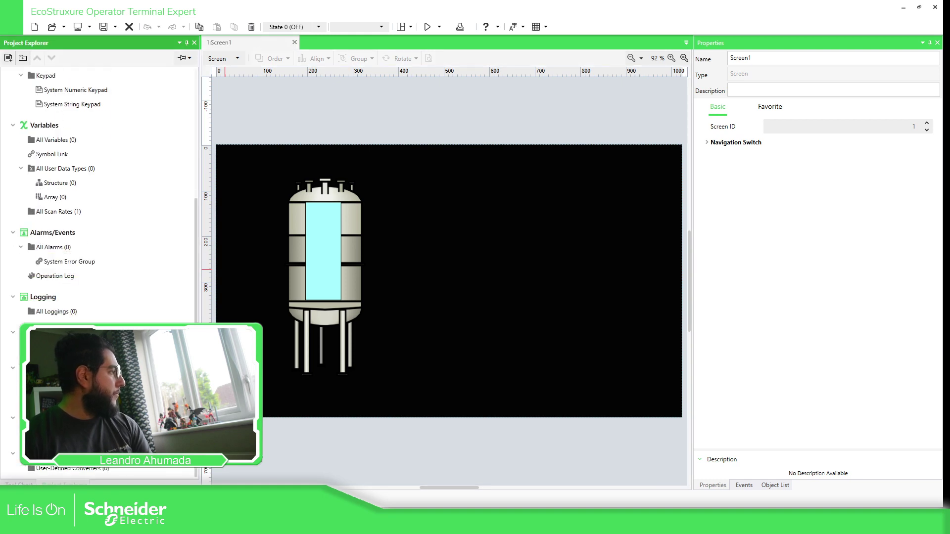
pyautogui.doubleClick(52, 141)
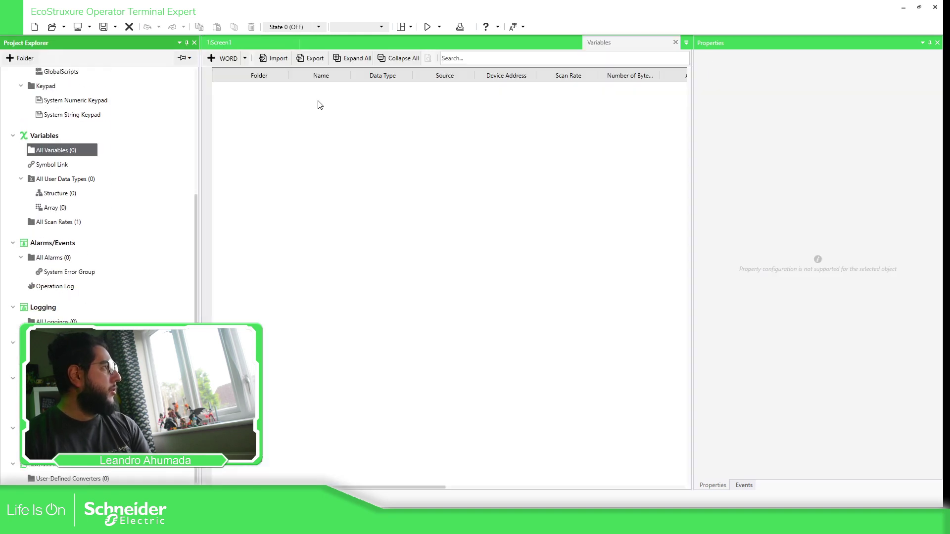
pyautogui.click(246, 58)
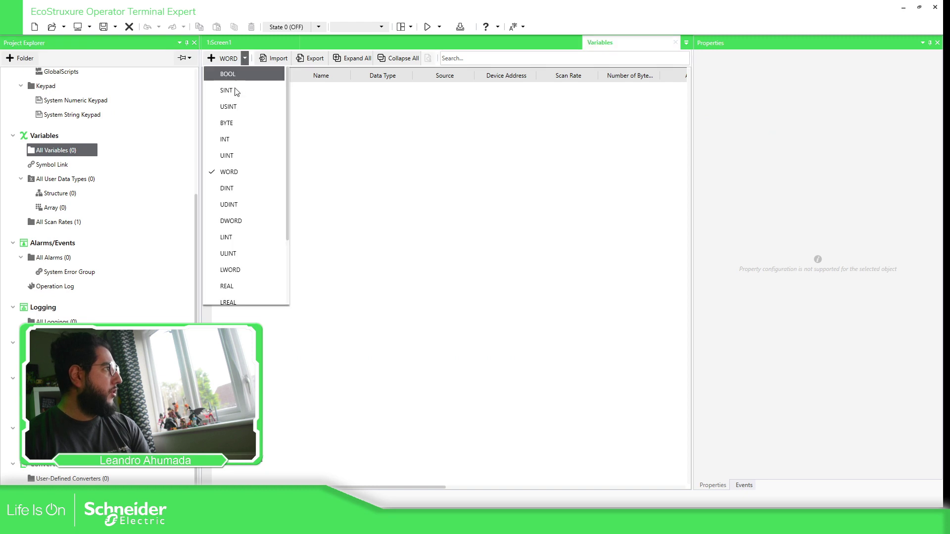
pyautogui.click(228, 186)
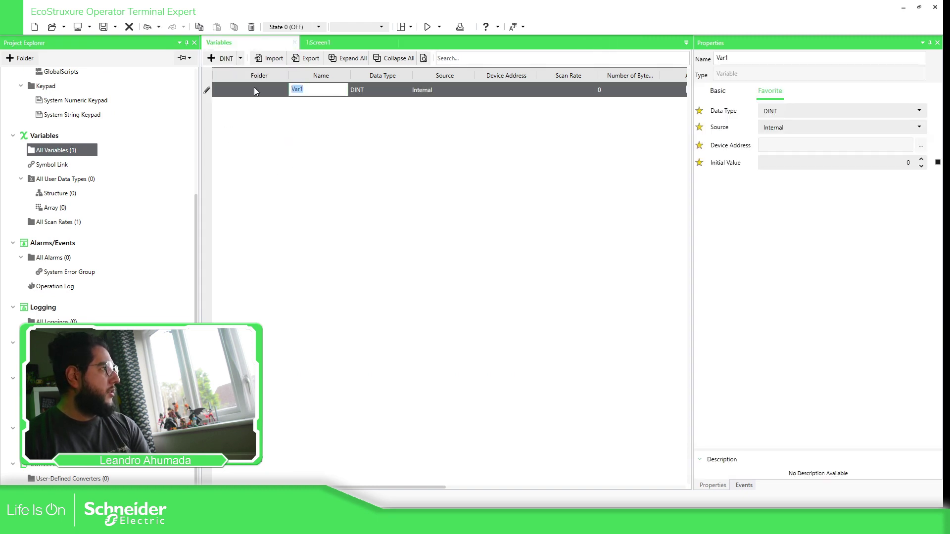
pyautogui.write('diFill')
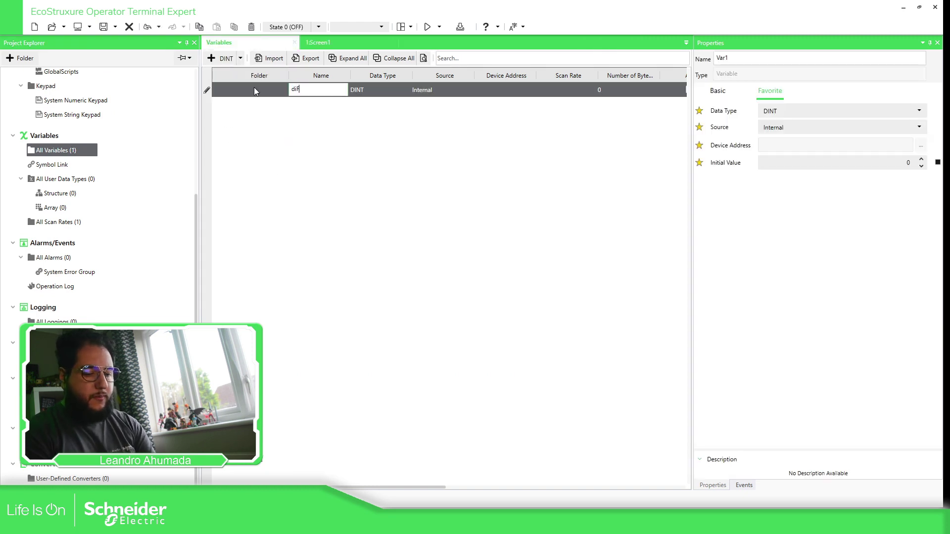
pyautogui.write('_H')
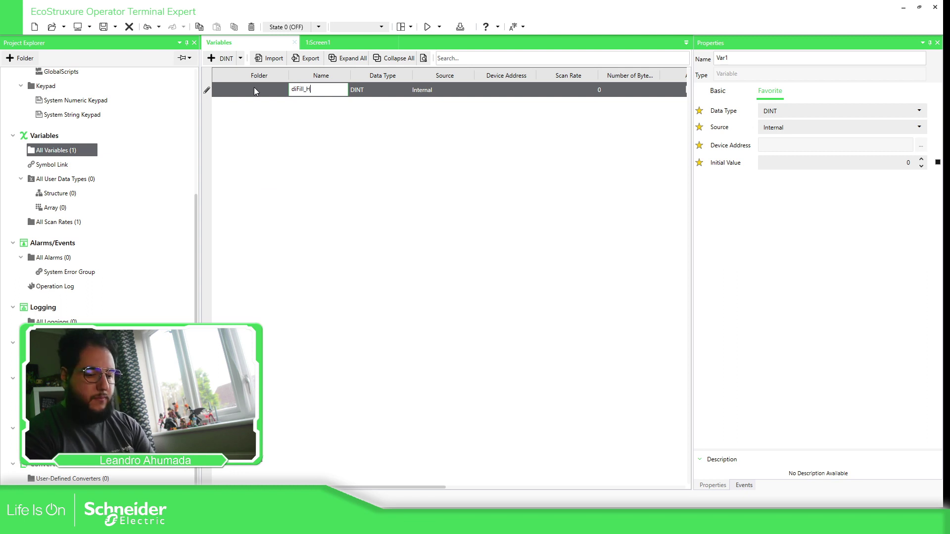
pyautogui.press('Return')
# Duplicate the diFill_H variable and rename the copy diFill_V.
pyautogui.hotkey('ctrl', 'c')
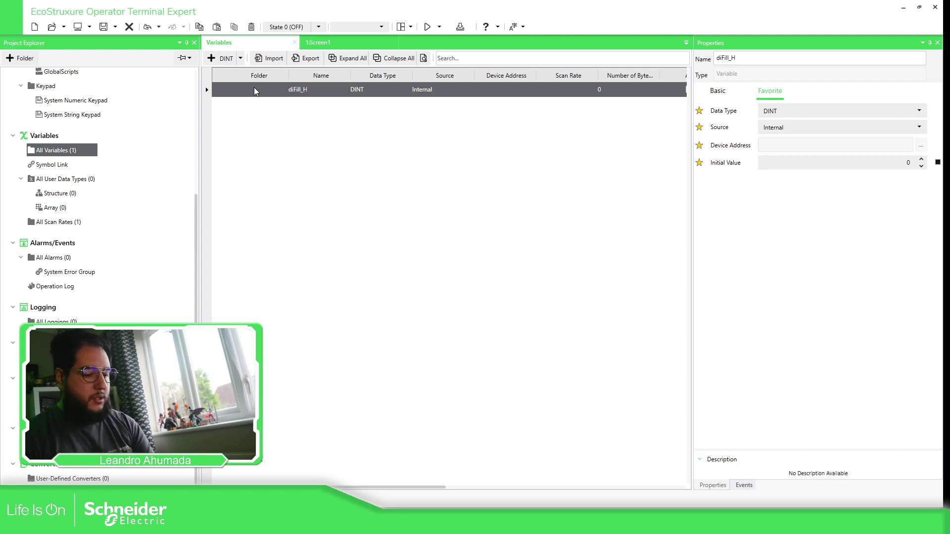
pyautogui.hotkey('ctrl', 'v')
pyautogui.click(320, 103)
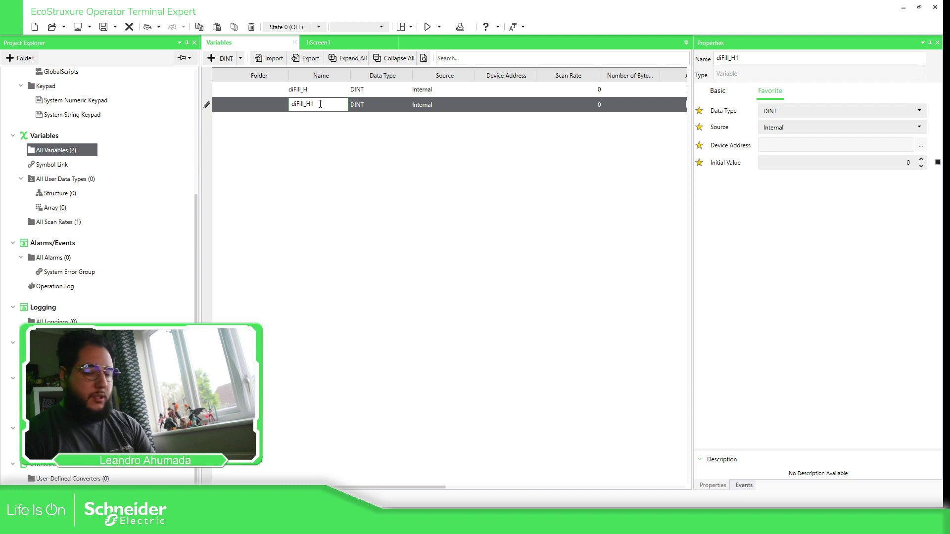
pyautogui.write('V')
pyautogui.press('Return')
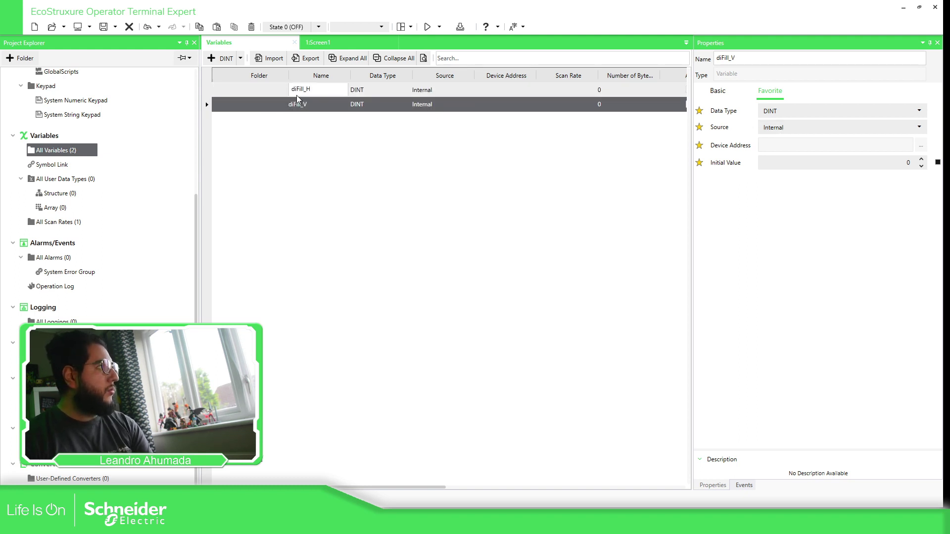
# Enable the input range of diFill_H with a minimum of 0 and a maximum of 100.
pyautogui.click(271, 89)
pyautogui.click(716, 91)
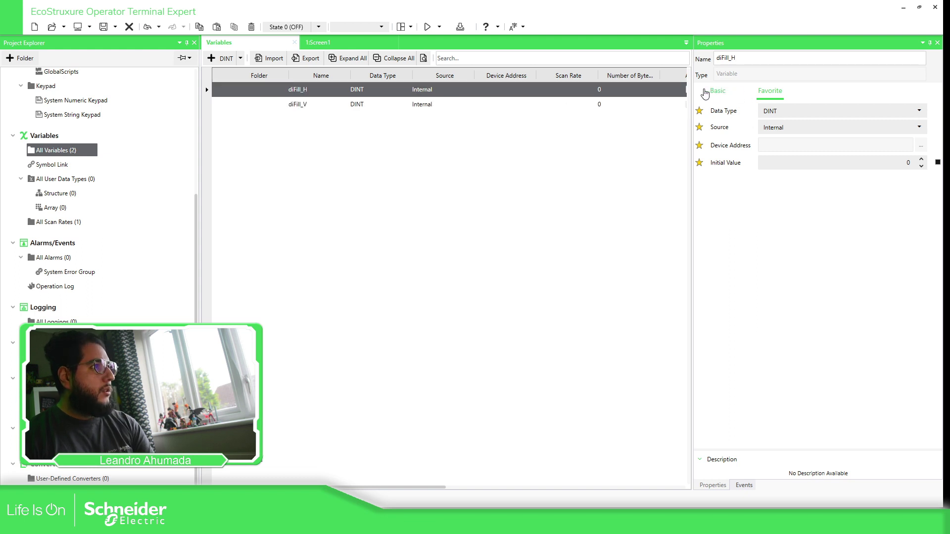
pyautogui.click(761, 193)
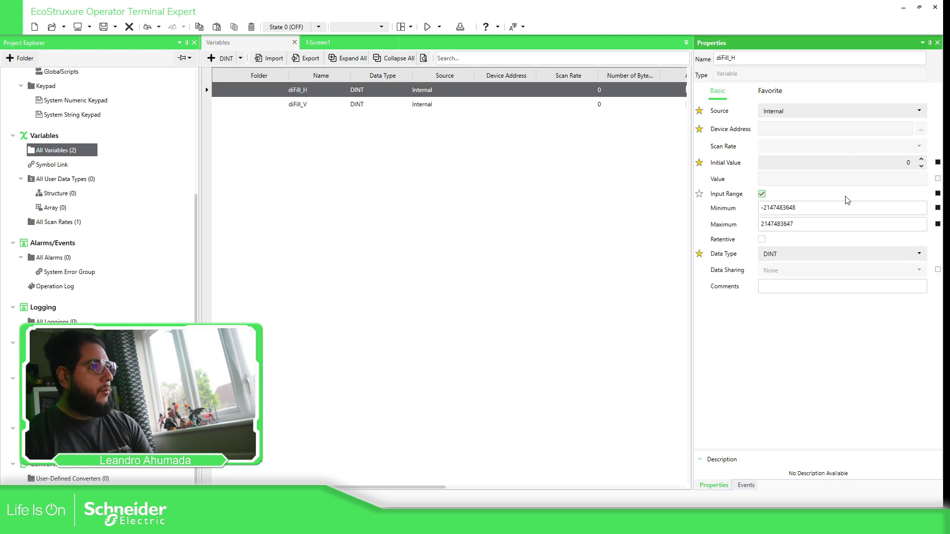
pyautogui.moveTo(805, 207); pyautogui.dragTo(758, 204)
pyautogui.write('0')
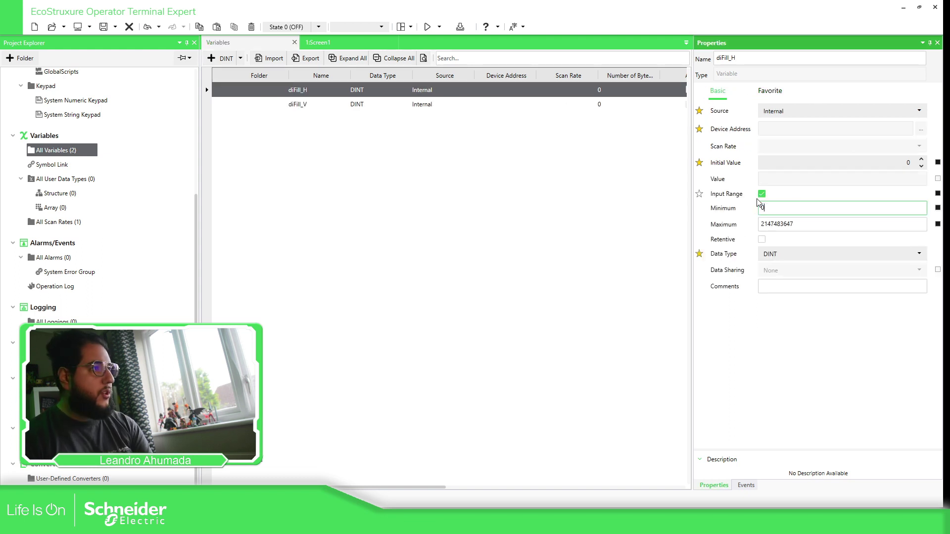
pyautogui.press('Tab')
pyautogui.write('100')
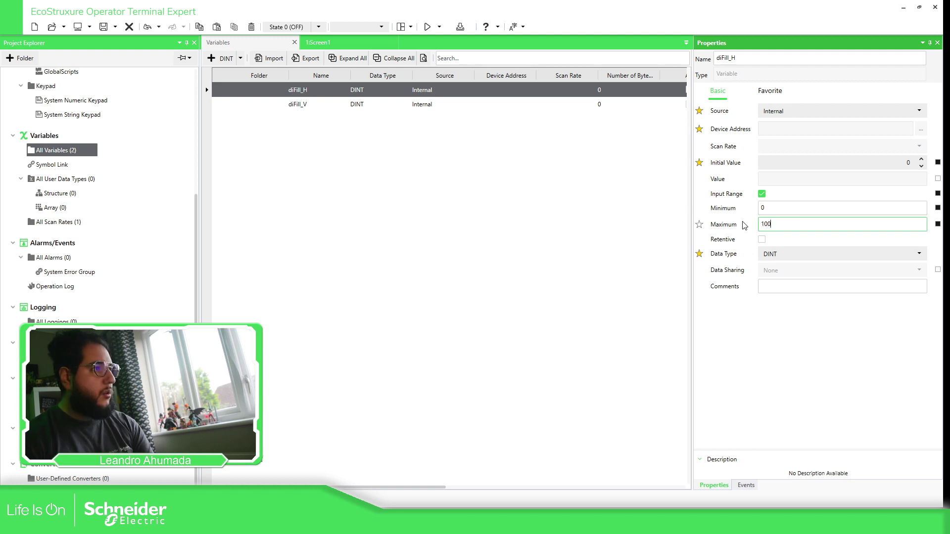
# Make diFill_V retentive and enable its input range with a minimum of 0 and a maximum of 100.
pyautogui.doubleClick(326, 105)
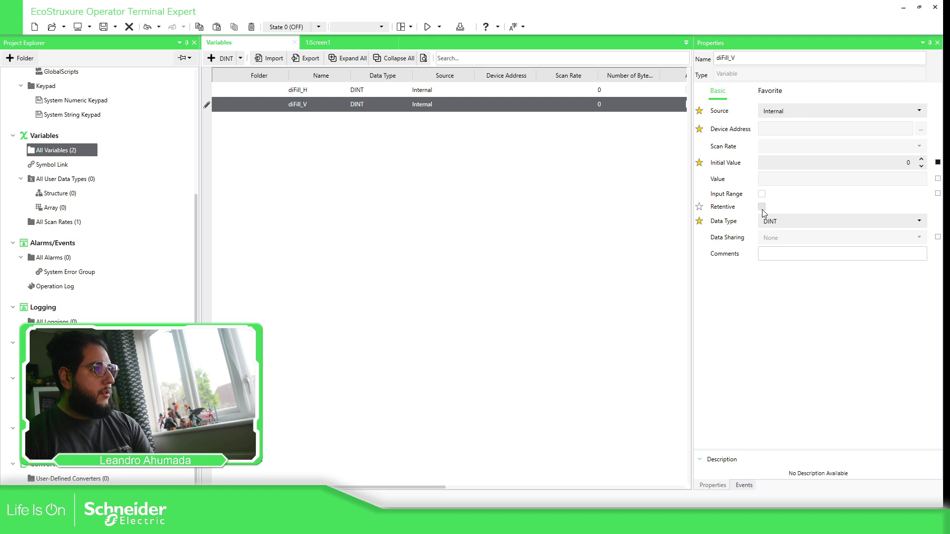
pyautogui.click(762, 207)
pyautogui.click(761, 193)
pyautogui.press('Tab')
pyautogui.write('0')
pyautogui.press('Tab')
pyautogui.write('1')
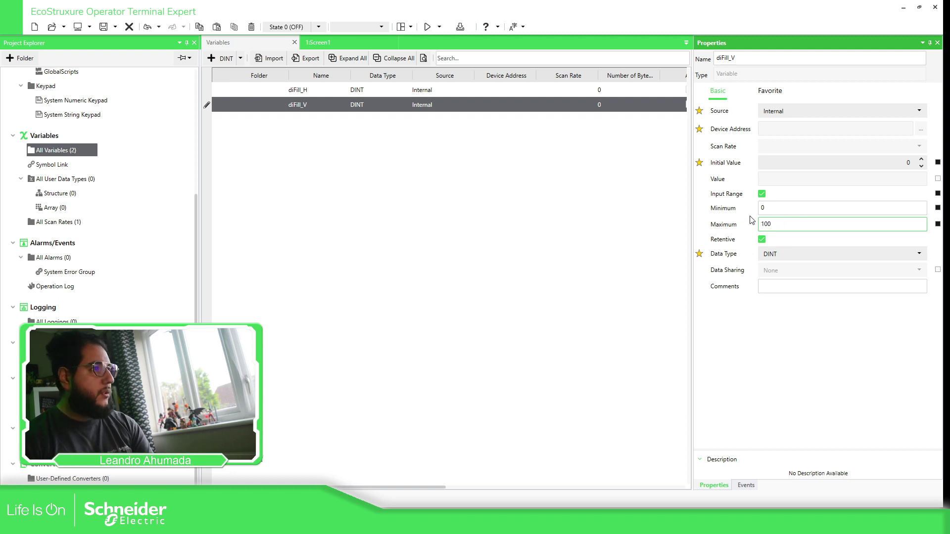
pyautogui.click(320, 118)
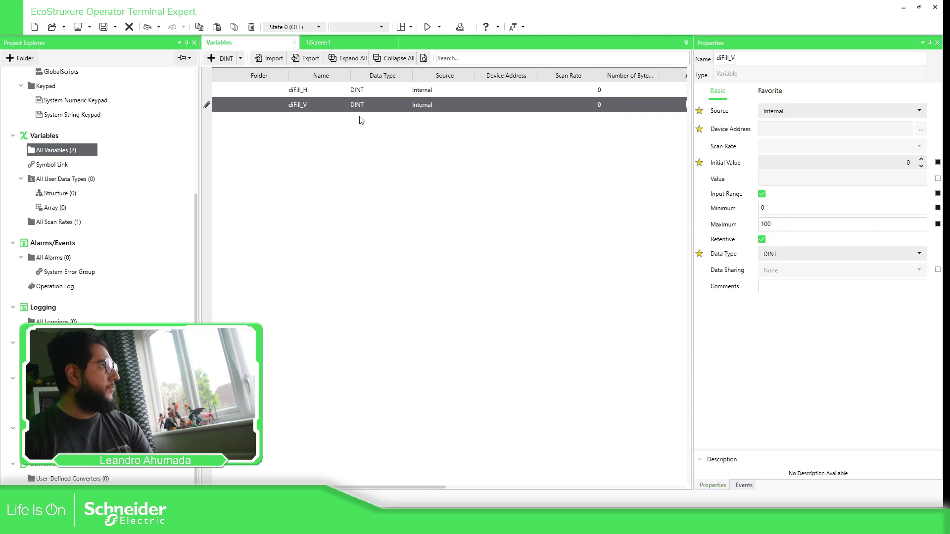
# On Screen1, link the cyan rectangle's Horizontal Fill to the variable diFill_H.
pyautogui.click(341, 45)
pyautogui.click(336, 278)
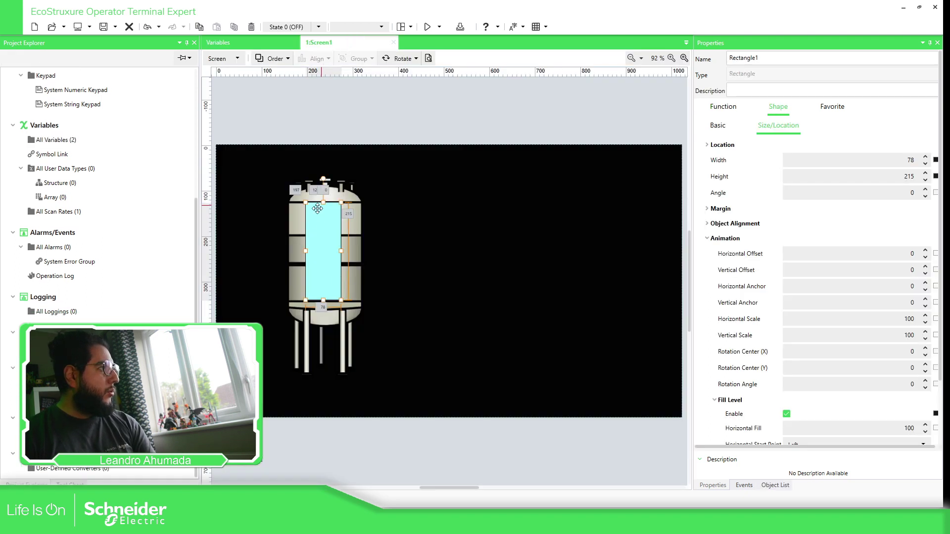
pyautogui.scroll(-3, 836, 252)
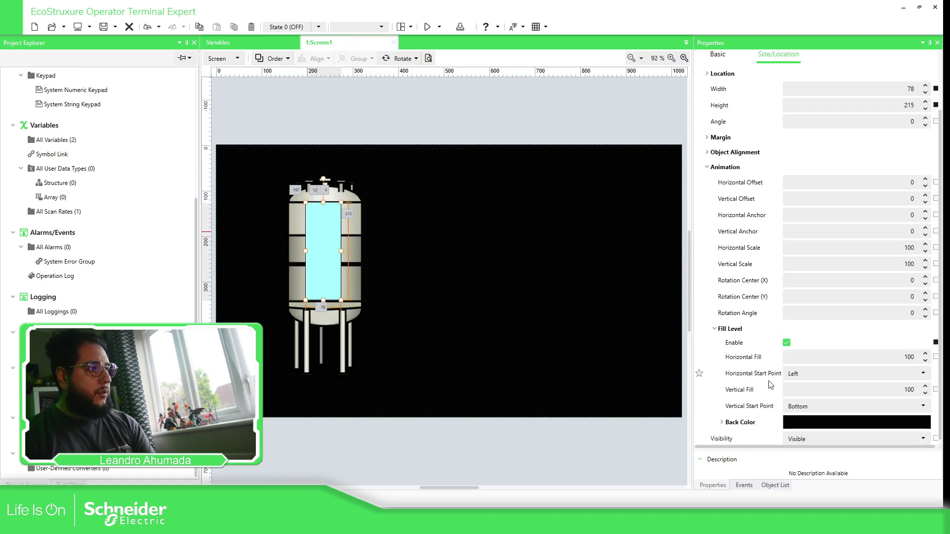
pyautogui.click(935, 357)
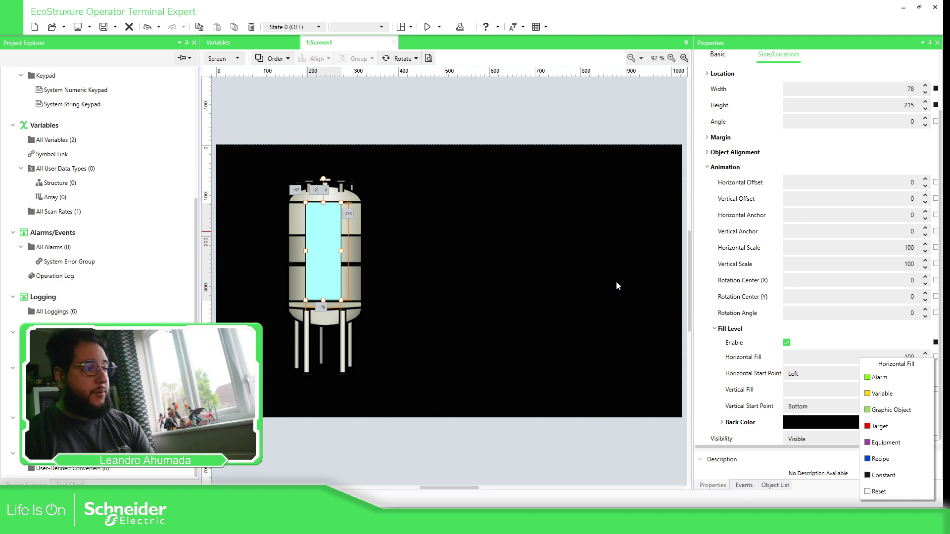
pyautogui.click(881, 393)
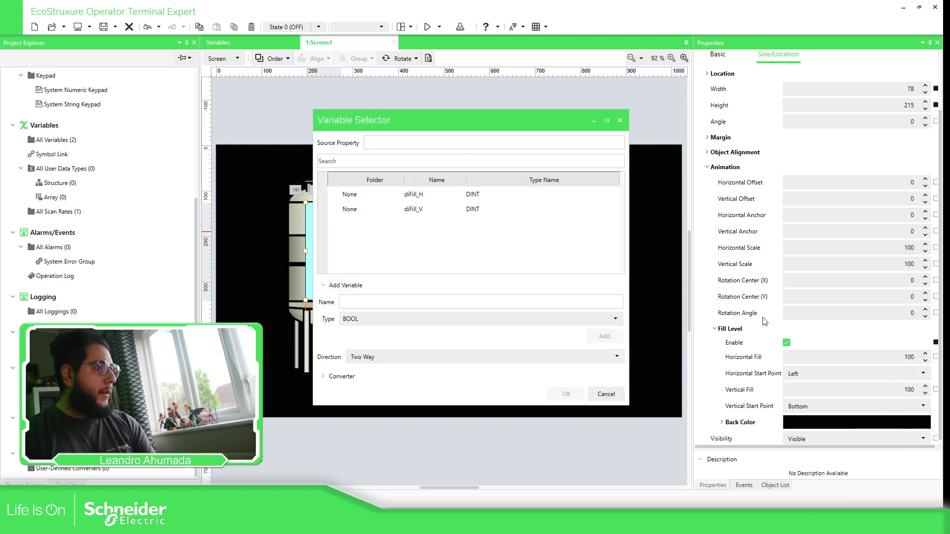
pyautogui.click(413, 194)
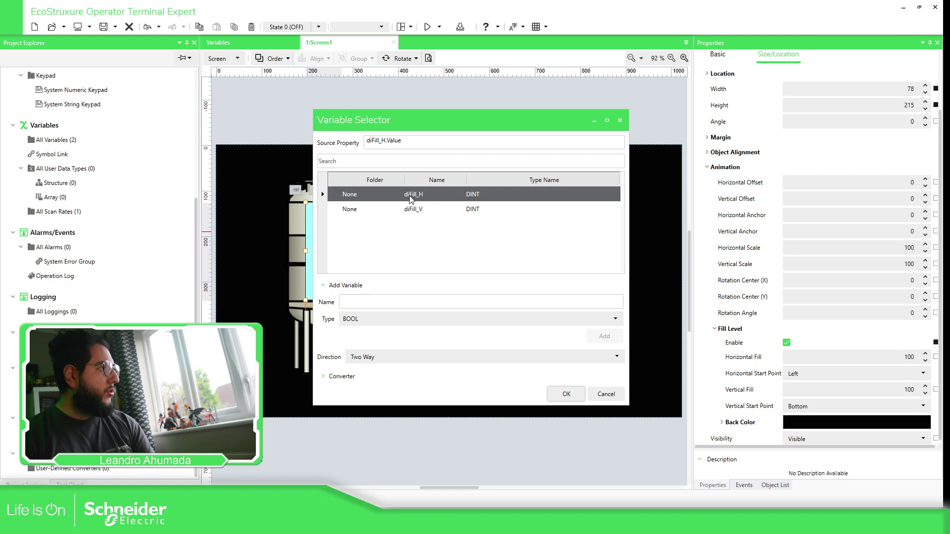
pyautogui.click(566, 394)
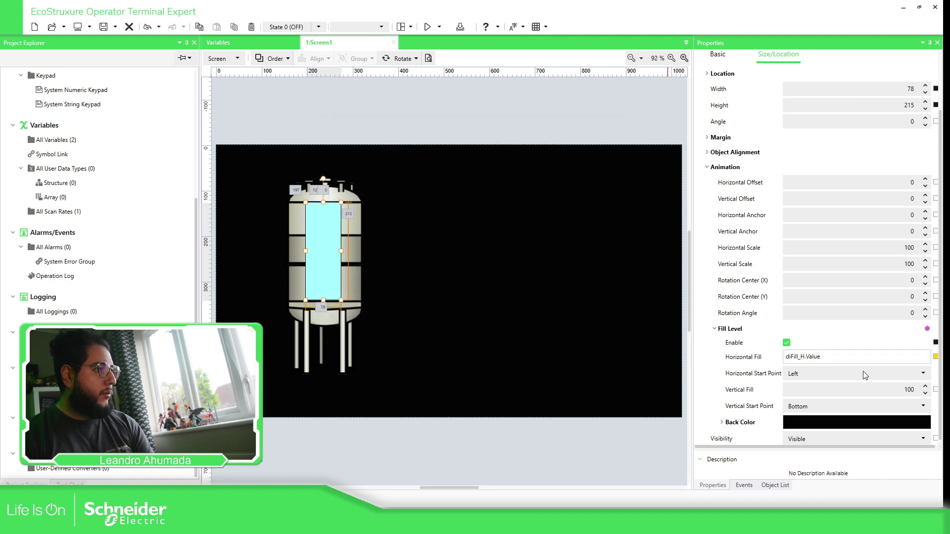
# Link the cyan rectangle's Vertical Fill to the variable diFill_V.
pyautogui.click(935, 390)
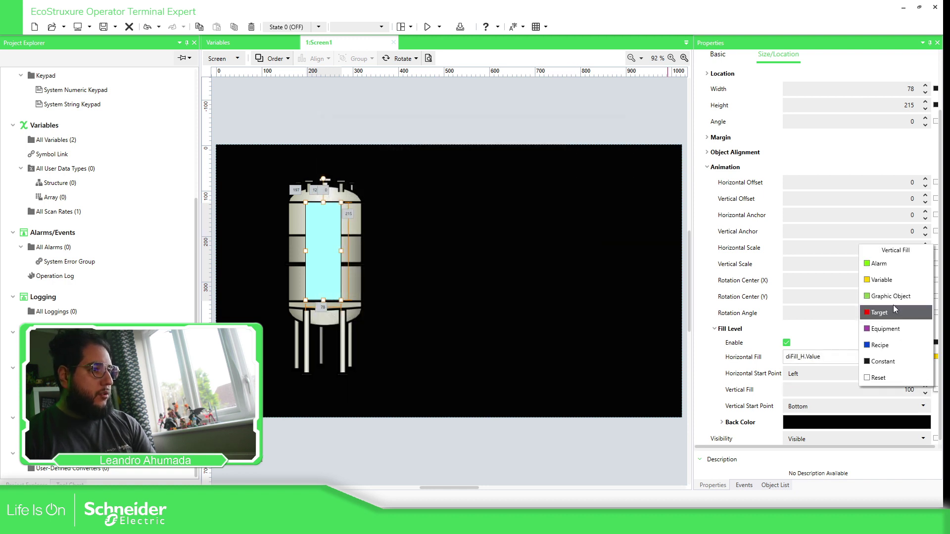
pyautogui.click(883, 280)
pyautogui.click(413, 209)
pyautogui.click(564, 392)
# Select the tank together with its cyan rectangle and move both up towards the screen's upper edge.
pyautogui.moveTo(258, 151)
pyautogui.mouseDown()
pyautogui.moveTo(290, 166)
pyautogui.moveTo(391, 360)
pyautogui.mouseUp()
pyautogui.moveTo(340, 320); pyautogui.dragTo(343, 296)
pyautogui.click(390, 117)
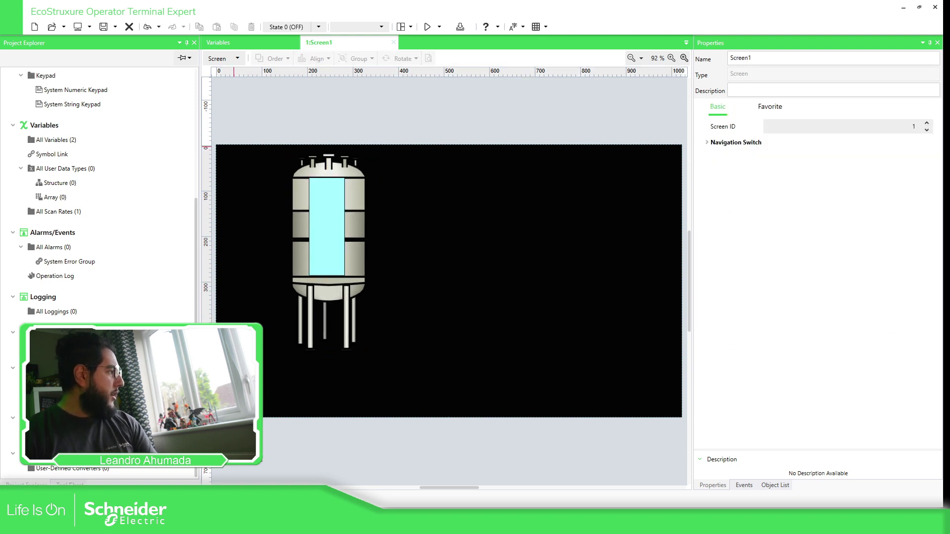
# Add a numeric display to the screen and place it just below the tank's left legs.
pyautogui.click(69, 483)
pyautogui.scroll(5, 79, 206)
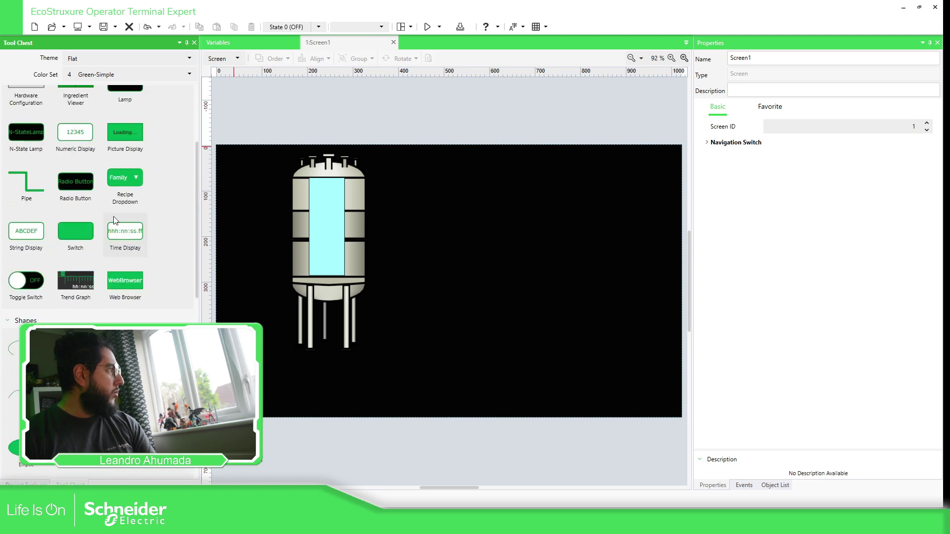
pyautogui.click(316, 360)
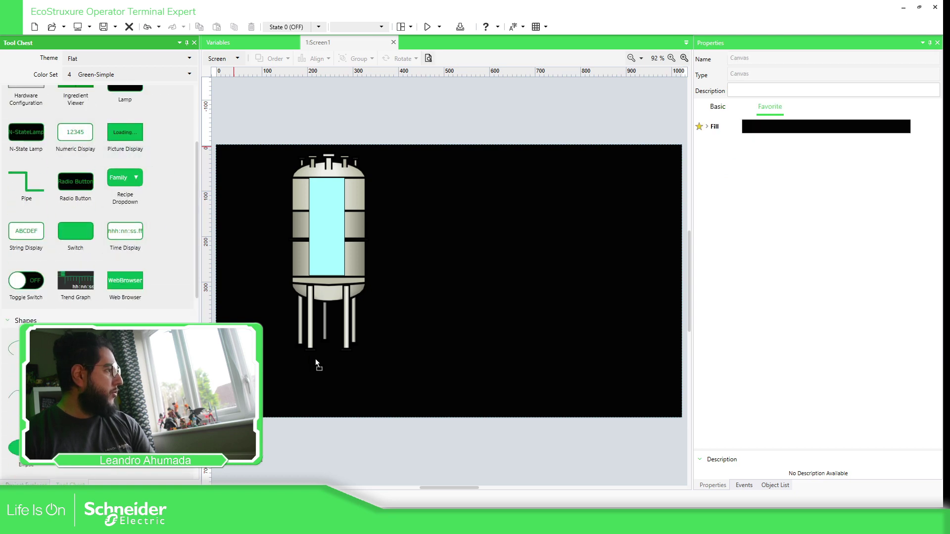
pyautogui.click(349, 379)
pyautogui.moveTo(349, 377); pyautogui.dragTo(284, 374)
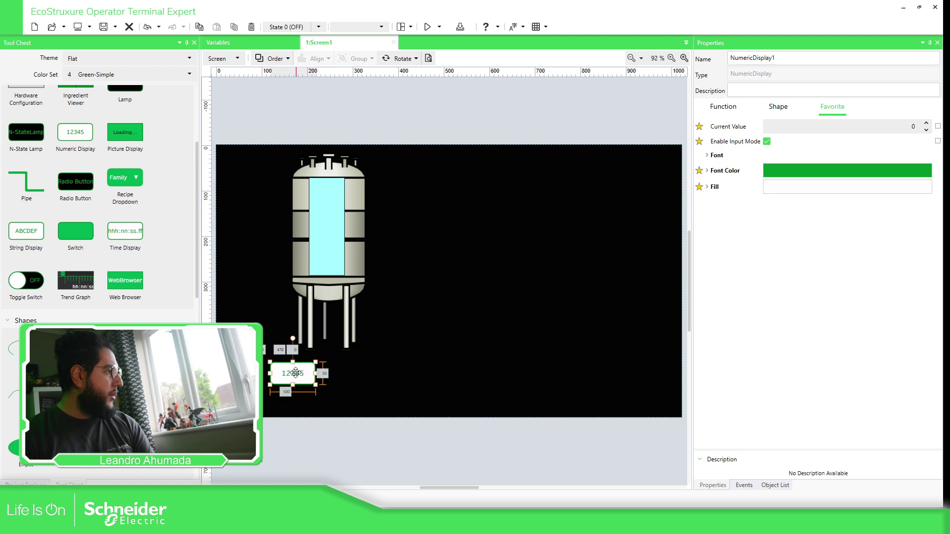
# Link the numeric display's current value to the variable diFill_H.
pyautogui.click(939, 131)
pyautogui.click(938, 128)
pyautogui.click(890, 164)
pyautogui.click(412, 194)
pyautogui.click(567, 394)
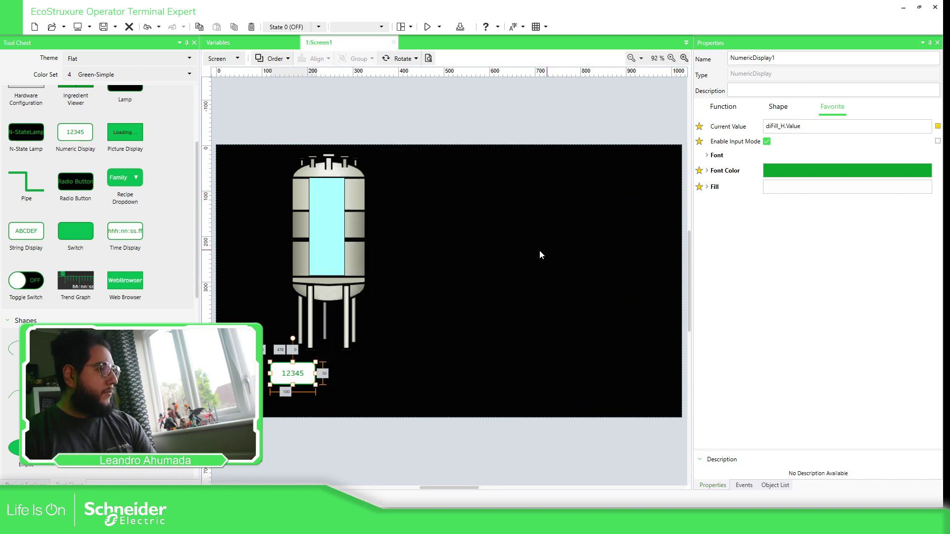
# Duplicate the numeric display, place the copy to its right and set the copy's current value to diFill_V.Value.
pyautogui.hotkey('ctrl', 'c')
pyautogui.hotkey('ctrl', 'v')
pyautogui.moveTo(298, 381); pyautogui.dragTo(368, 377)
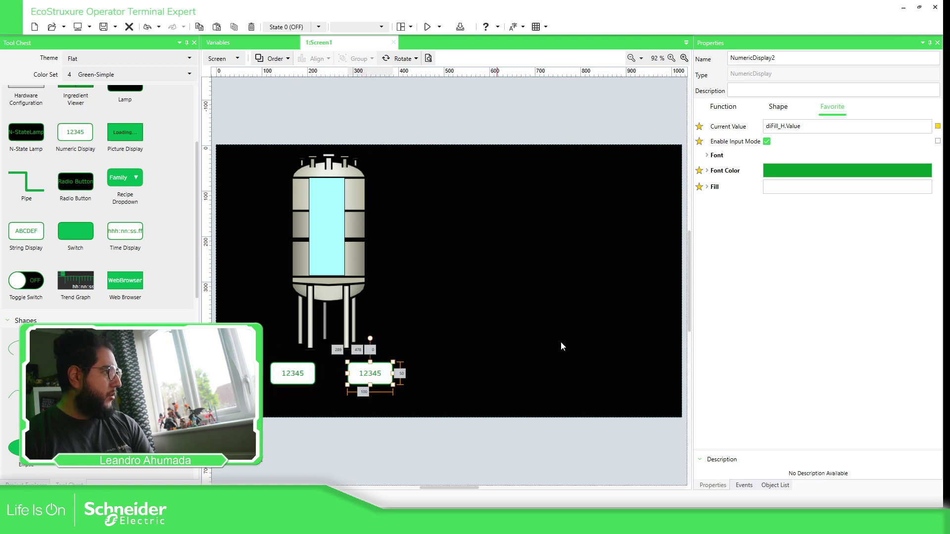
pyautogui.click(786, 126)
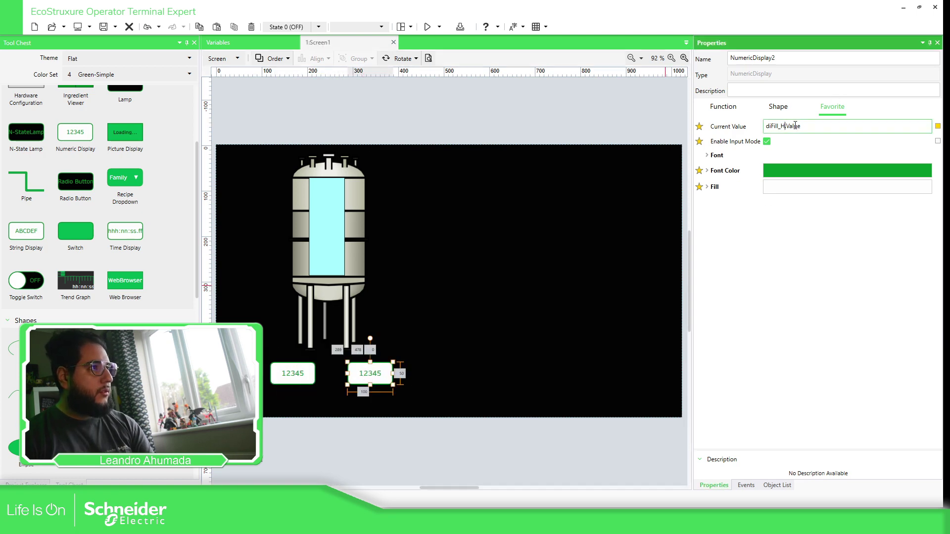
pyautogui.press('BackSpace')
pyautogui.write('V')
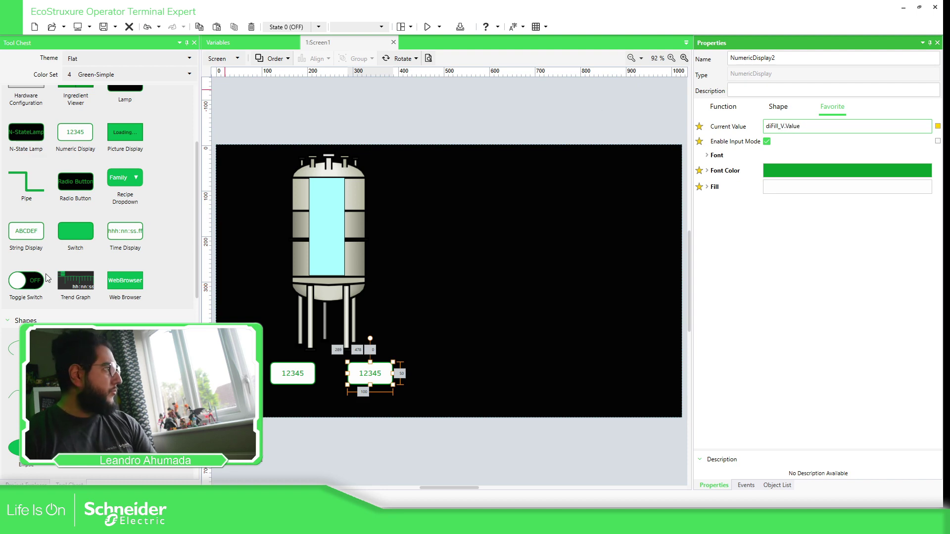
# Add a text box beside the first numeric display, on its left, with the text "Fill V".
pyautogui.scroll(3, 63, 187)
pyautogui.scroll(-7, 63, 187)
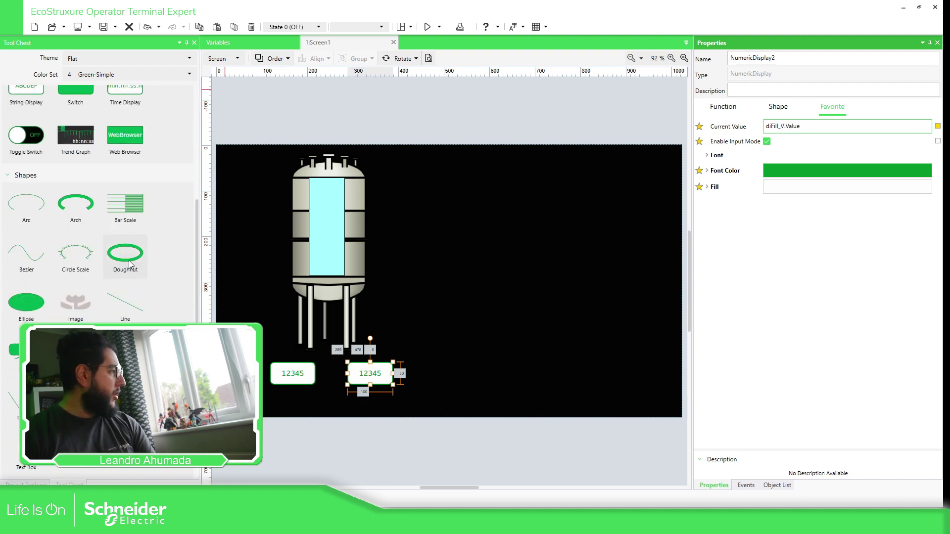
pyautogui.moveTo(26, 425); pyautogui.dragTo(277, 375)
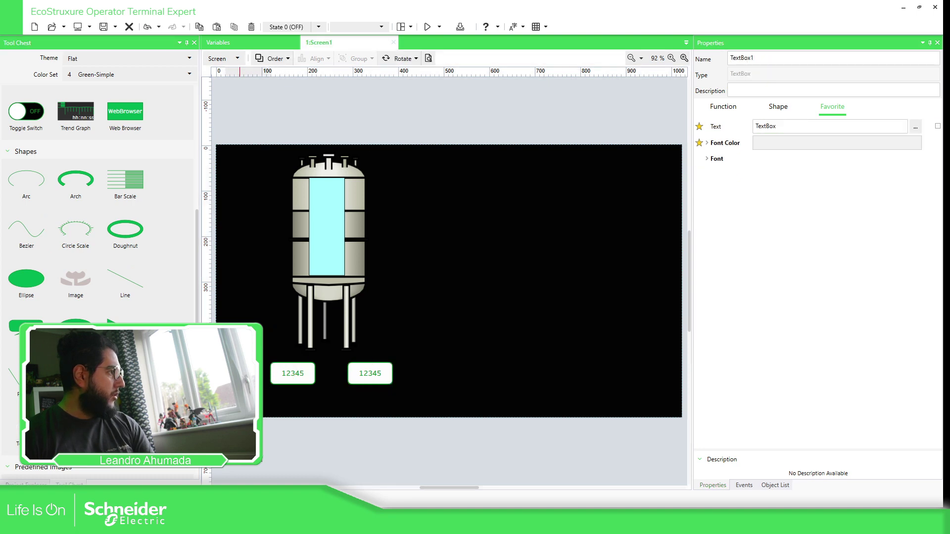
pyautogui.doubleClick(771, 125)
pyautogui.write('Fill')
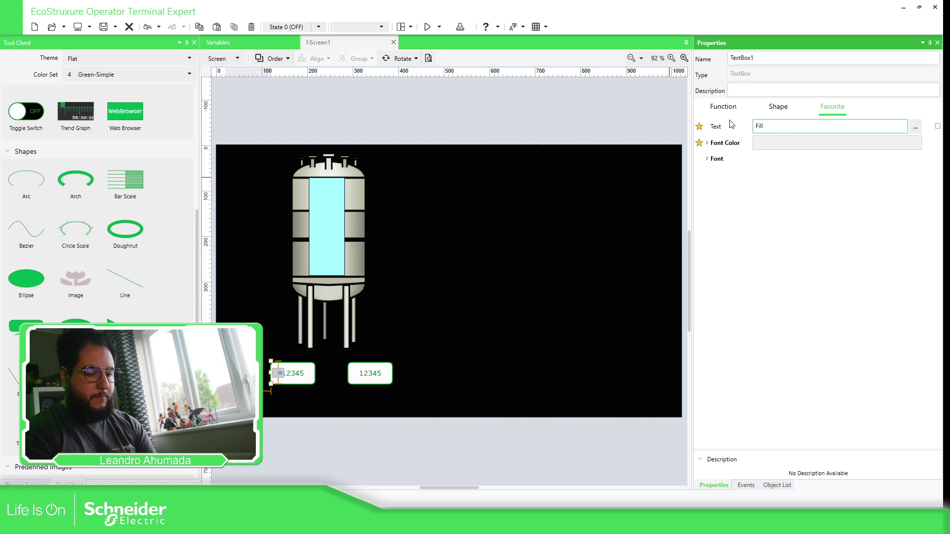
pyautogui.write(' V')
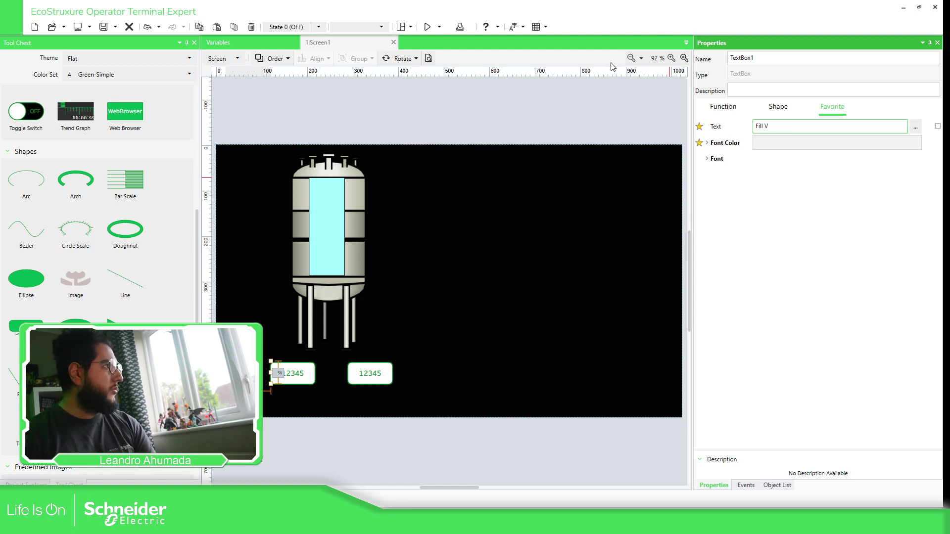
# Change the label beside the diFill_H numeric display to "Fill H".
pyautogui.click(307, 371)
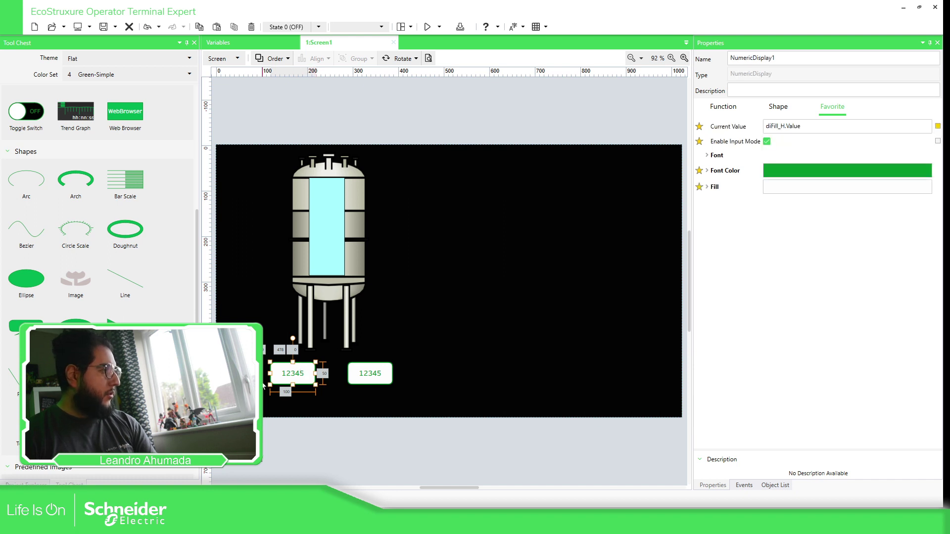
pyautogui.click(250, 374)
pyautogui.click(770, 126)
pyautogui.press('BackSpace')
pyautogui.write('H')
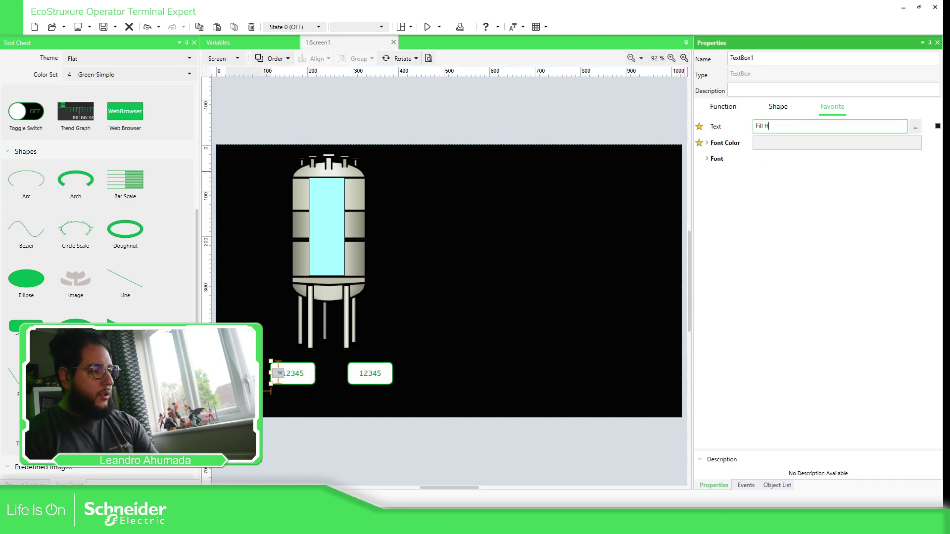
pyautogui.click(379, 117)
# Duplicate the "Fill H" label just below itself and move the diFill_V numeric display directly under the first display.
pyautogui.click(275, 366)
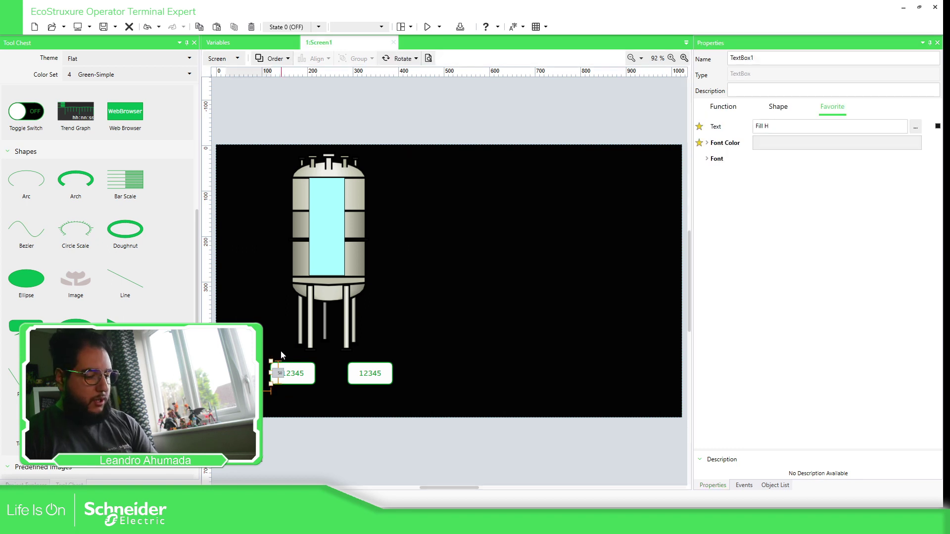
pyautogui.moveTo(275, 374)
pyautogui.mouseDown()
pyautogui.moveTo(329, 373)
pyautogui.moveTo(241, 393)
pyautogui.mouseUp()
pyautogui.moveTo(375, 378); pyautogui.dragTo(299, 401)
# Change the duplicated label beside the lower numeric display to "Fill V".
pyautogui.click(275, 398)
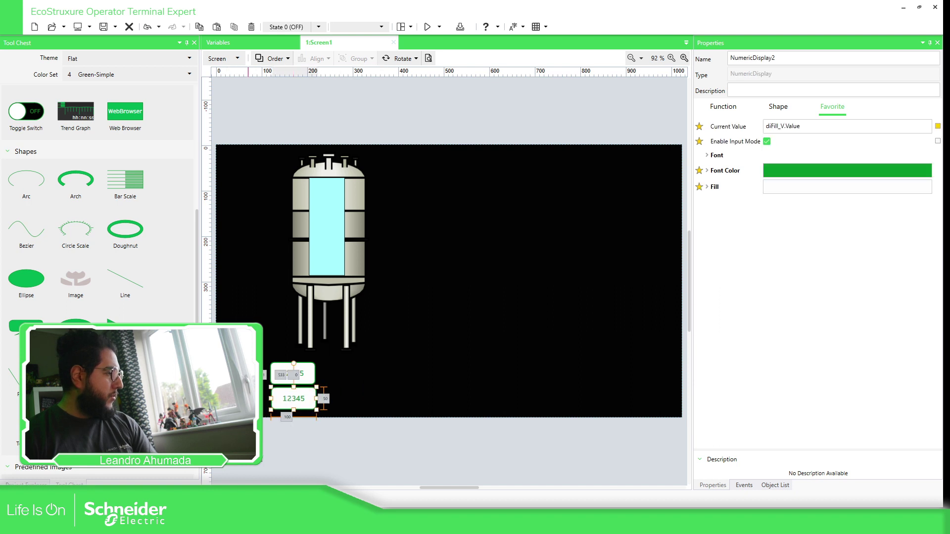
pyautogui.click(769, 132)
pyautogui.press('BackSpace')
pyautogui.write('V')
pyautogui.click(470, 94)
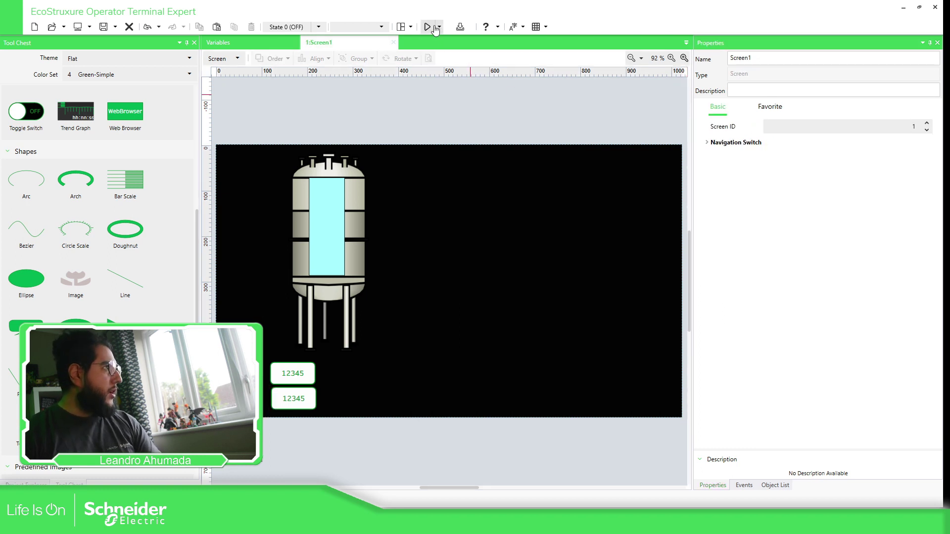
# Run the Simulate mode of the project and set both Fill H and Fill V to 50.
pyautogui.click(439, 27)
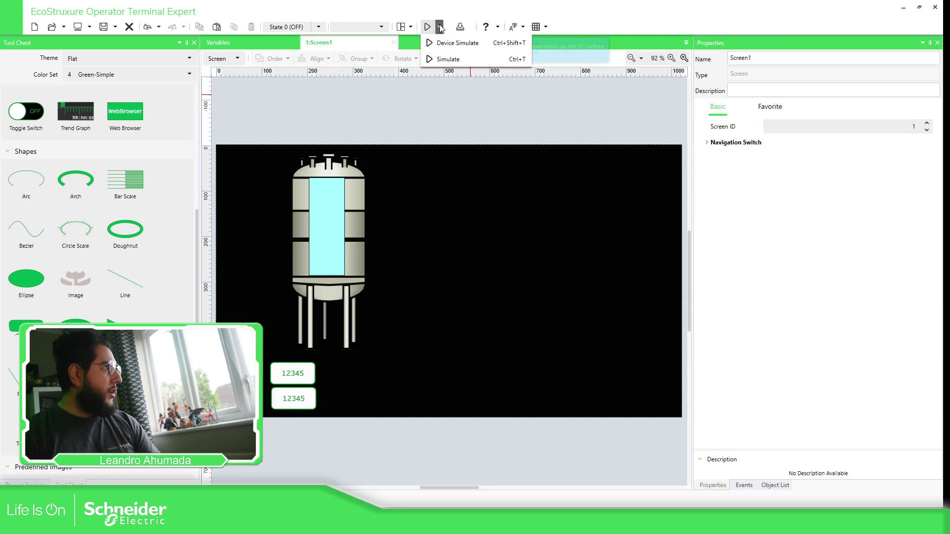
pyautogui.click(448, 59)
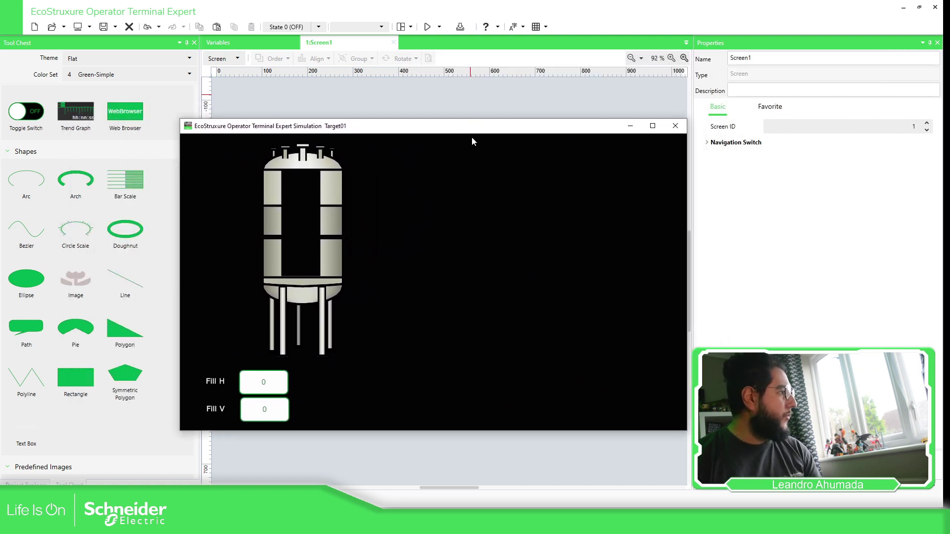
pyautogui.click(259, 388)
pyautogui.write('50')
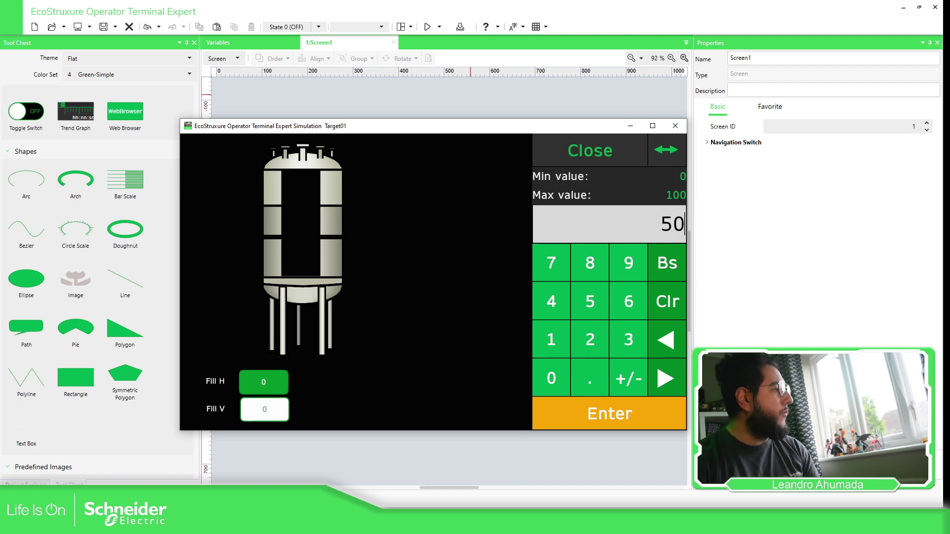
pyautogui.press('Return')
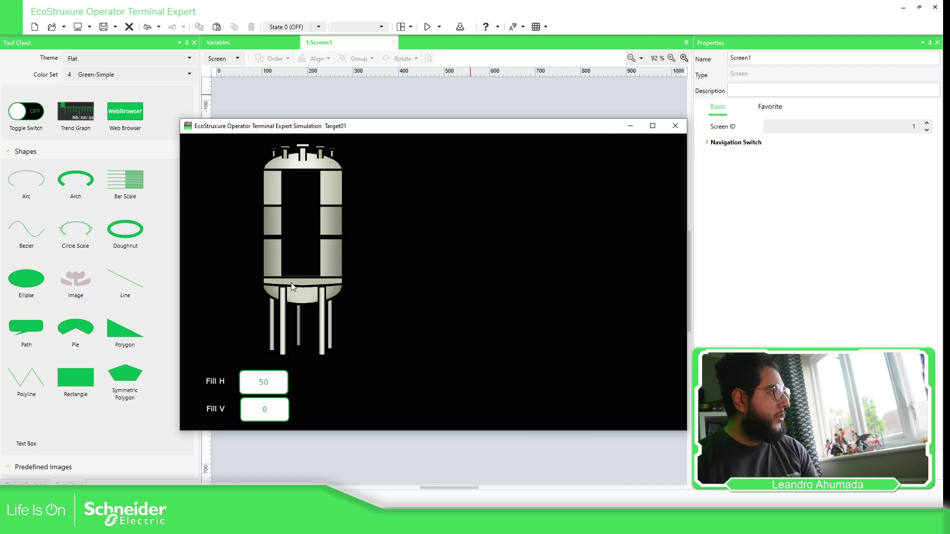
pyautogui.click(266, 411)
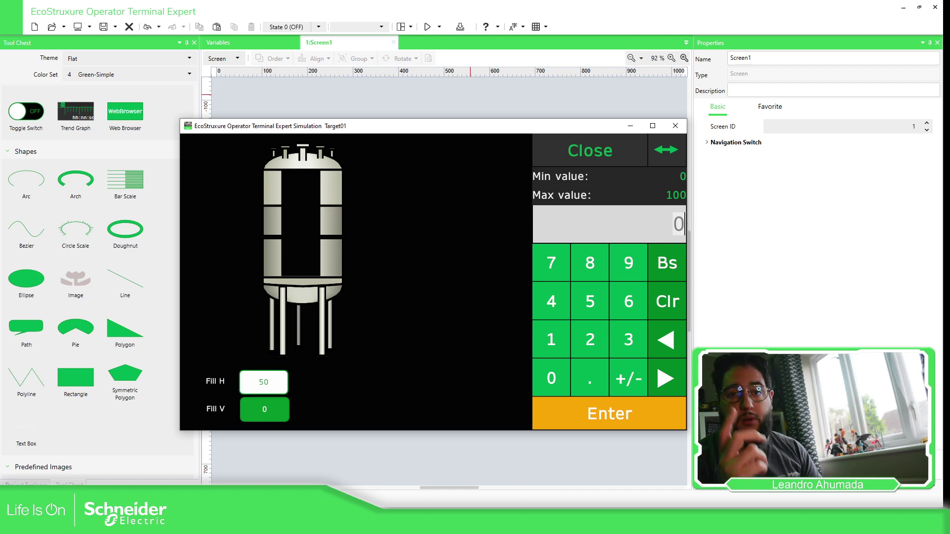
pyautogui.write('50')
pyautogui.press('Return')
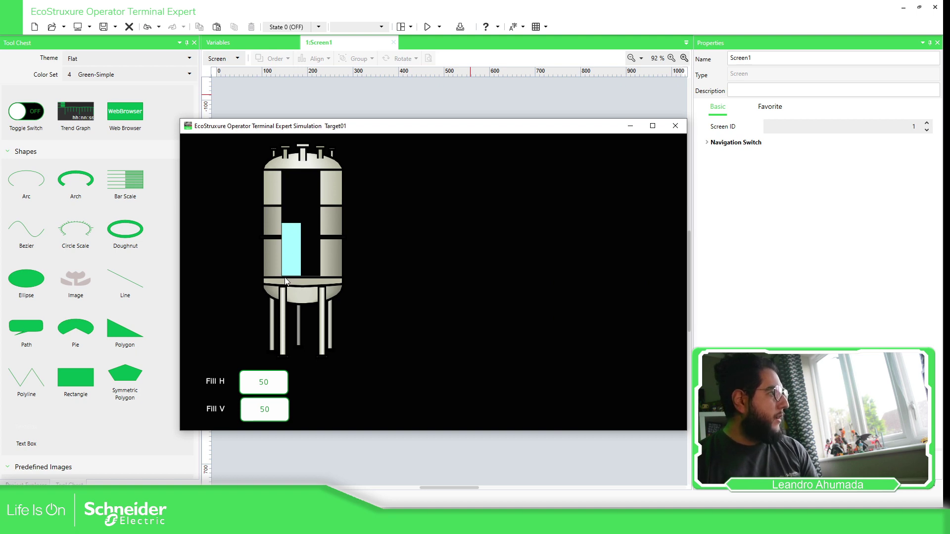
# Test the tank's horizontal fill in the simulation by setting Fill H to 25 and to 100.
pyautogui.click(275, 381)
pyautogui.write('25')
pyautogui.press('Return')
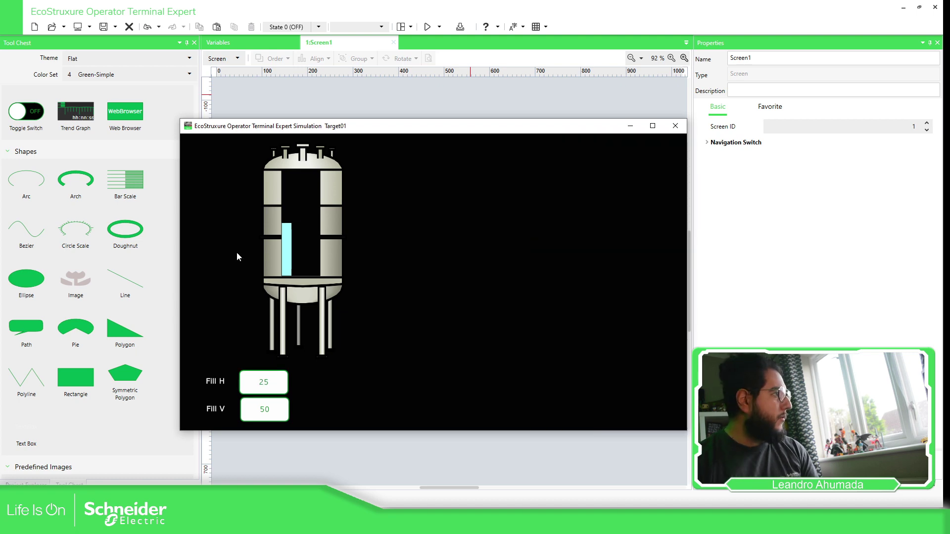
pyautogui.click(272, 391)
pyautogui.write('100')
pyautogui.press('Return')
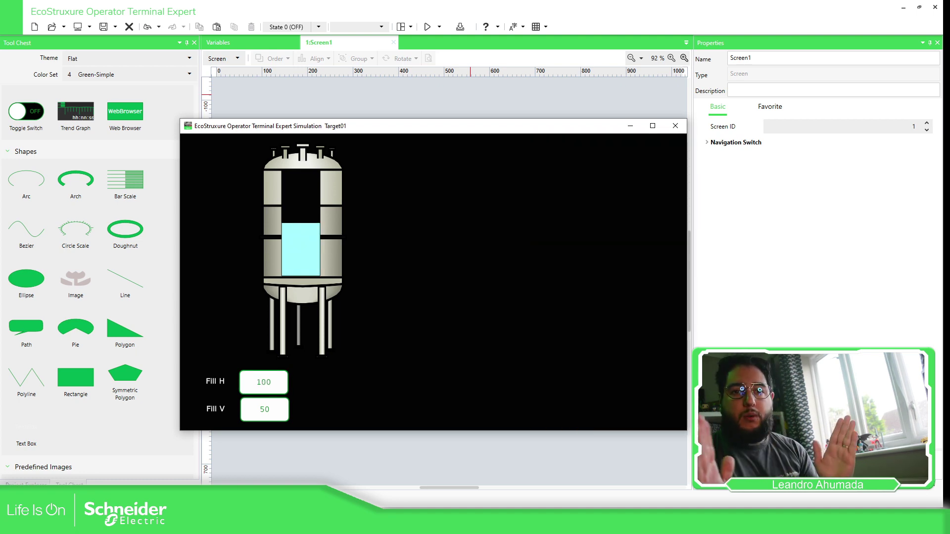
# Test the vertical fill by setting Fill V to 70 and to 100, and close the simulation.
pyautogui.click(263, 413)
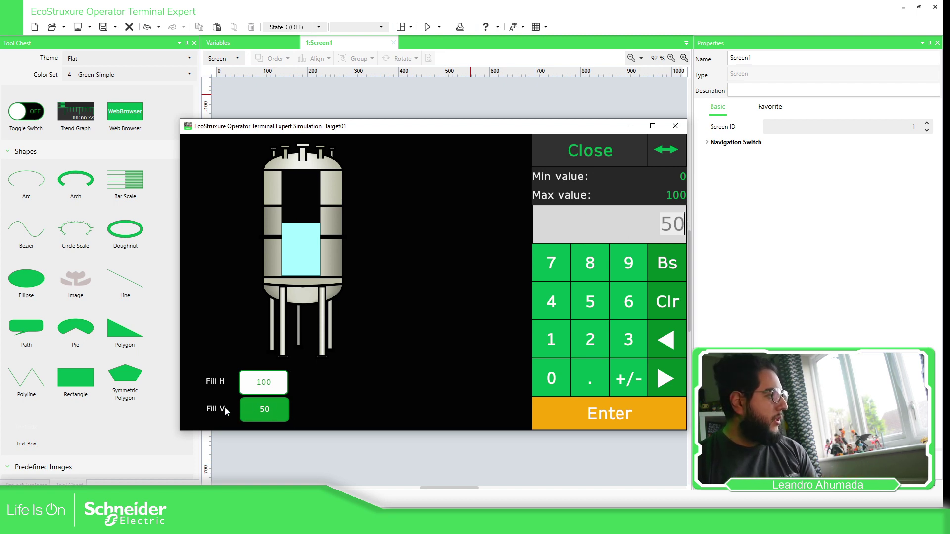
pyautogui.write('70')
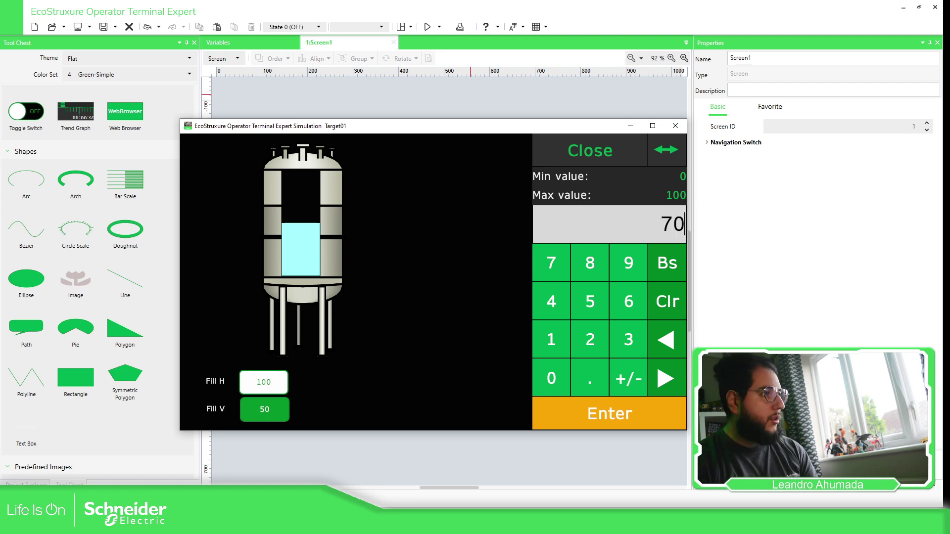
pyautogui.press('Return')
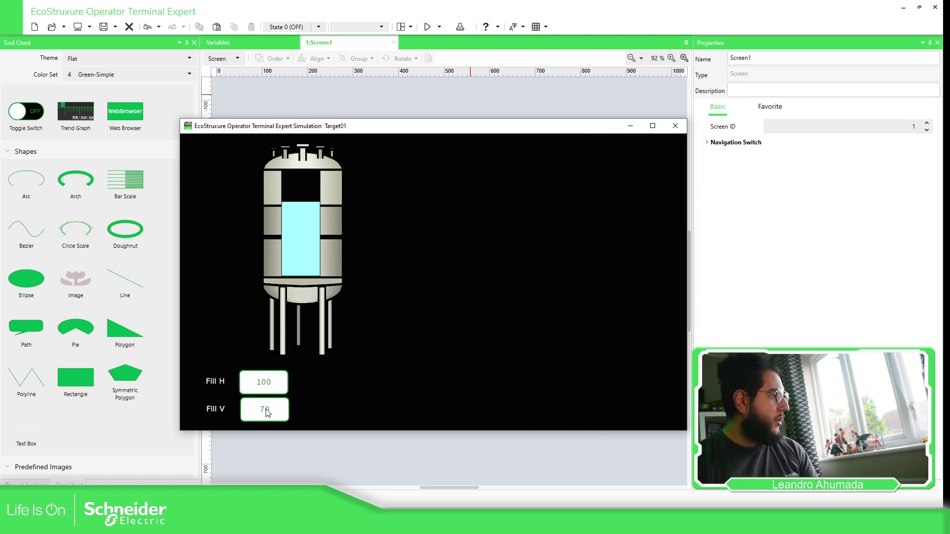
pyautogui.click(281, 410)
pyautogui.write('100')
pyautogui.press('Return')
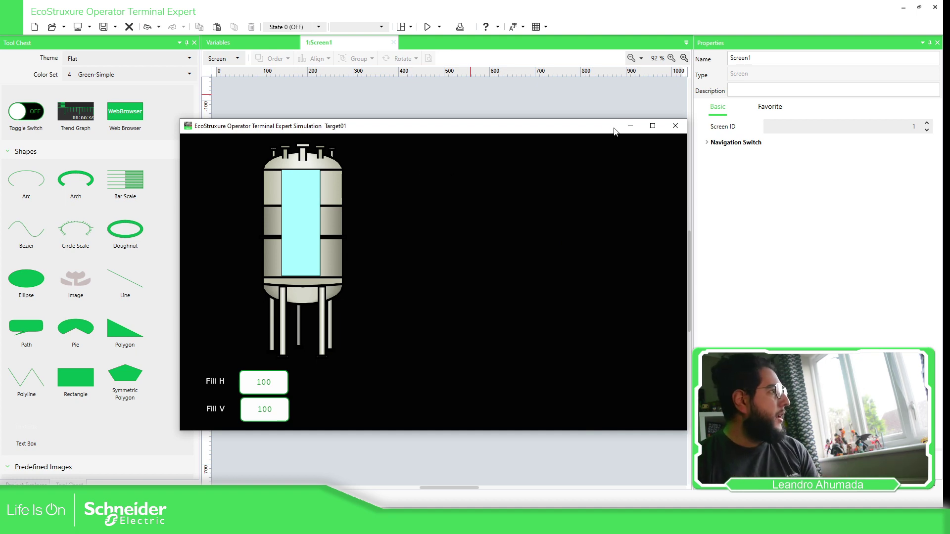
pyautogui.click(675, 126)
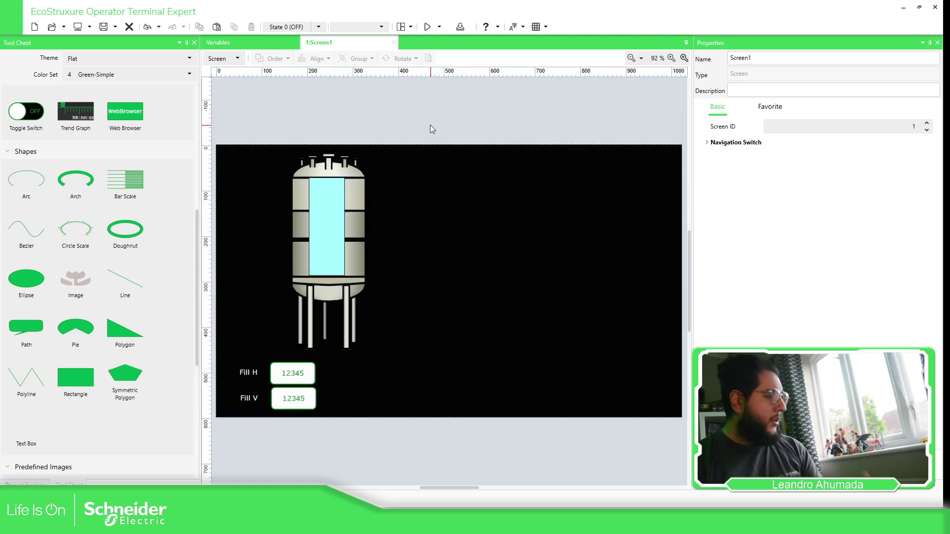
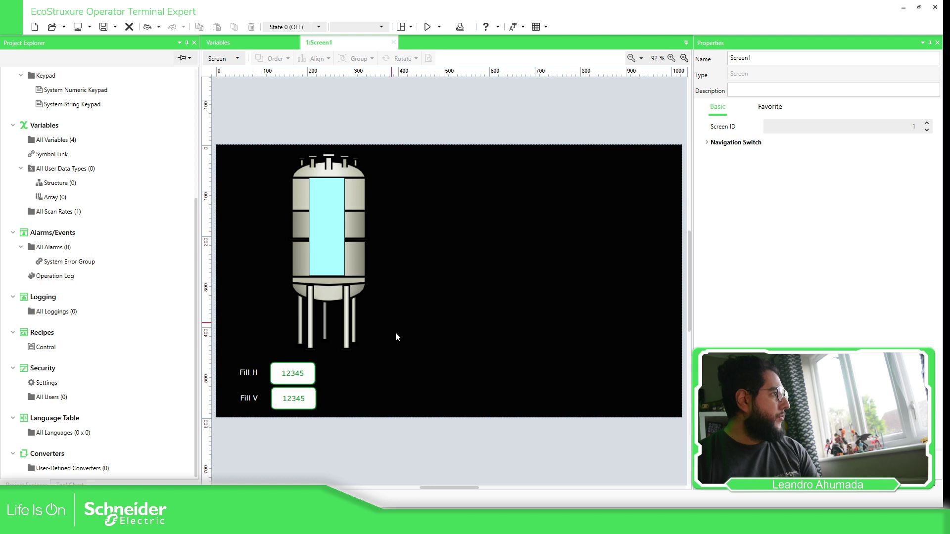
# Duplicate the tank together with its fill rectangle twice, placing the two copies in a row to the right of the original.
pyautogui.moveTo(414, 357); pyautogui.dragTo(268, 146)
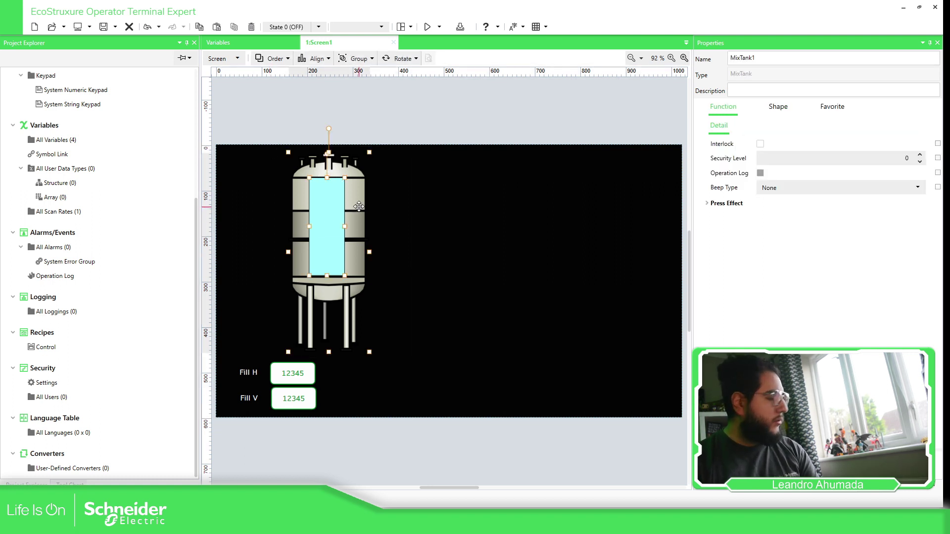
pyautogui.moveTo(343, 217); pyautogui.dragTo(419, 228)
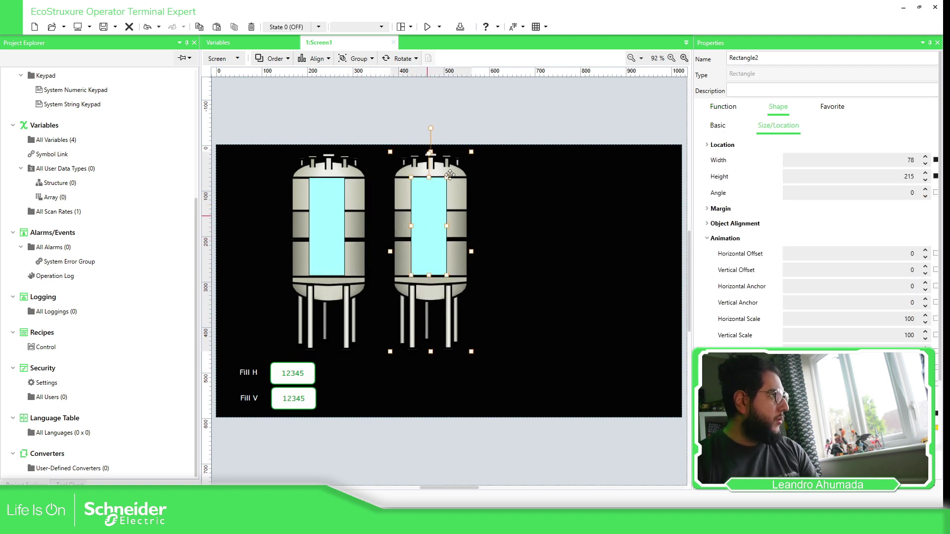
pyautogui.moveTo(424, 182); pyautogui.dragTo(429, 186)
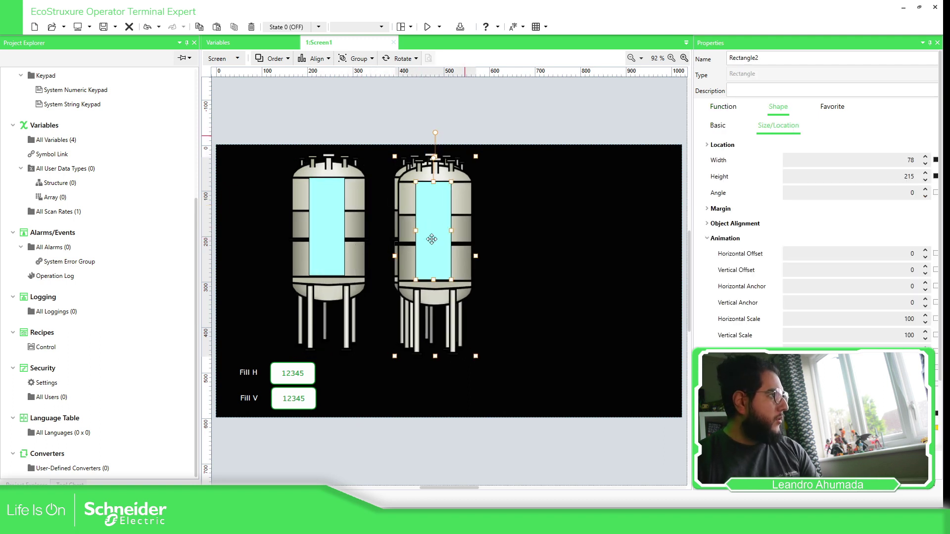
pyautogui.moveTo(431, 239); pyautogui.dragTo(566, 234)
pyautogui.click(331, 130)
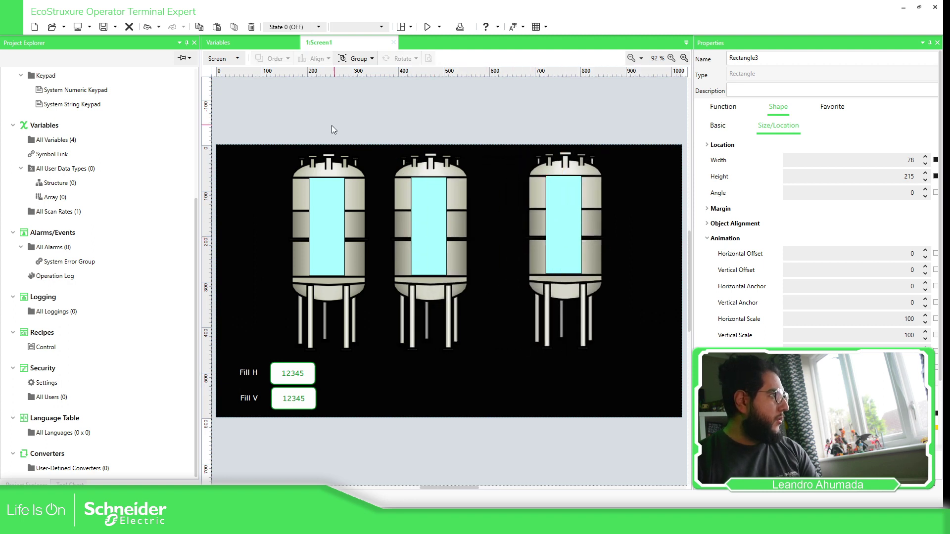
# Copy the "Fill H" label to the upper right of the middle tank and change the copy's text to "Tank1".
pyautogui.click(250, 372)
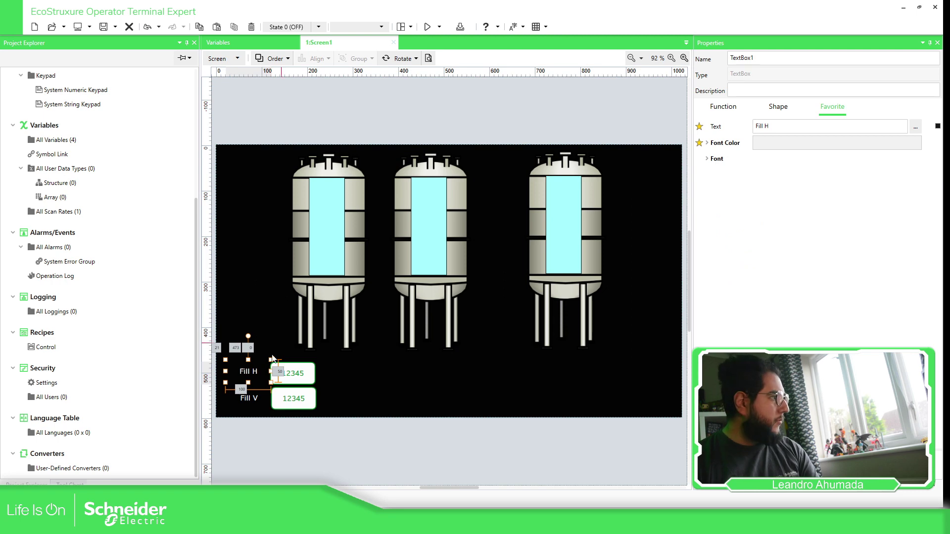
pyautogui.moveTo(253, 376); pyautogui.dragTo(490, 158)
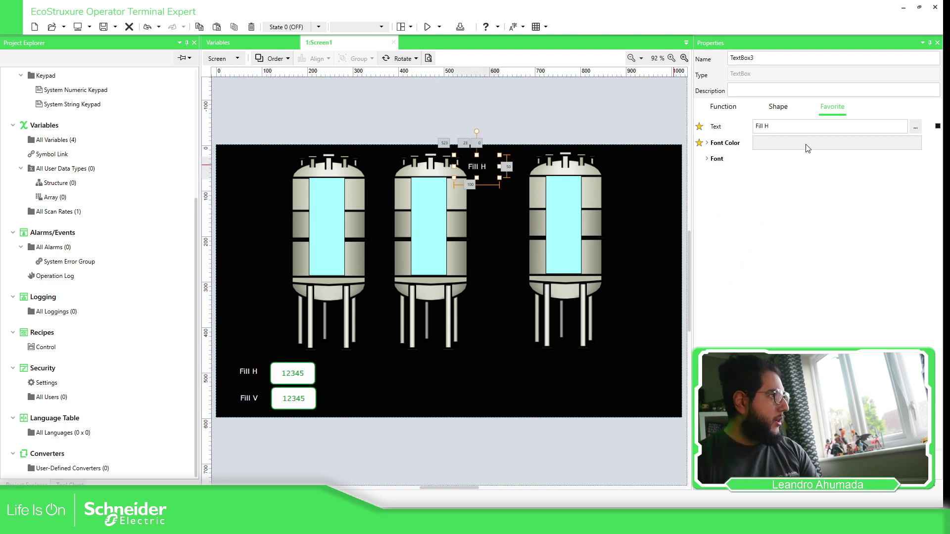
pyautogui.click(783, 126)
pyautogui.write('Tank1')
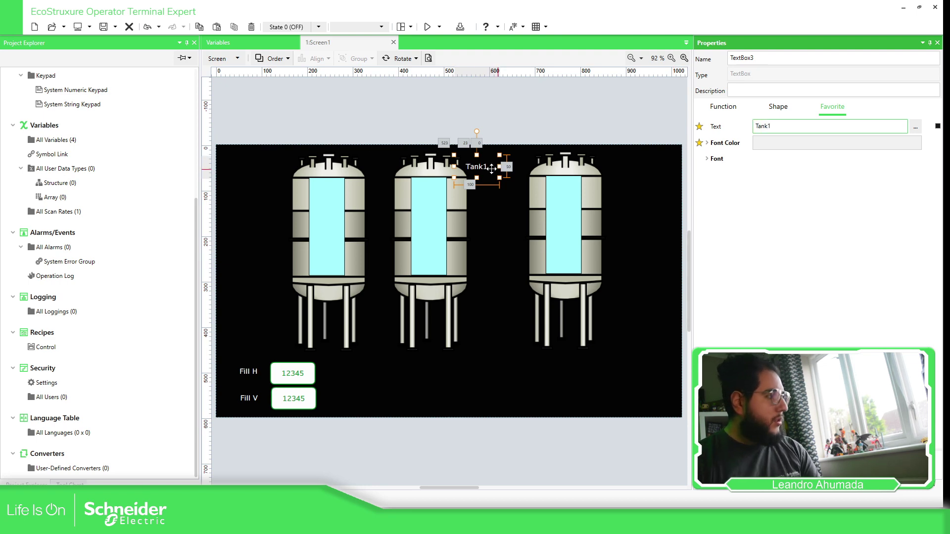
pyautogui.click(526, 125)
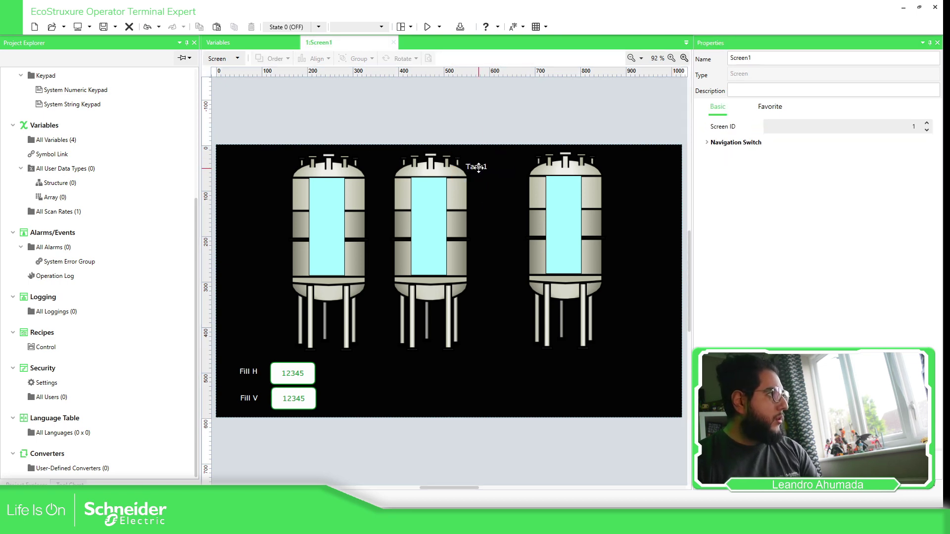
# Duplicate the "Tank1" label beside the top of the rightmost tank and change the copy's text to "Tank2".
pyautogui.click(478, 168)
pyautogui.moveTo(479, 169); pyautogui.dragTo(616, 166)
pyautogui.click(783, 125)
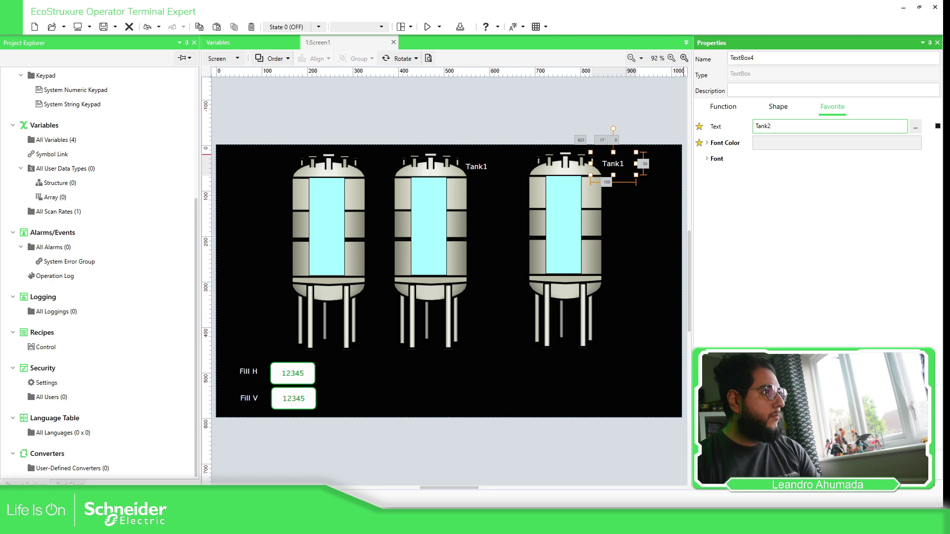
pyautogui.click(592, 219)
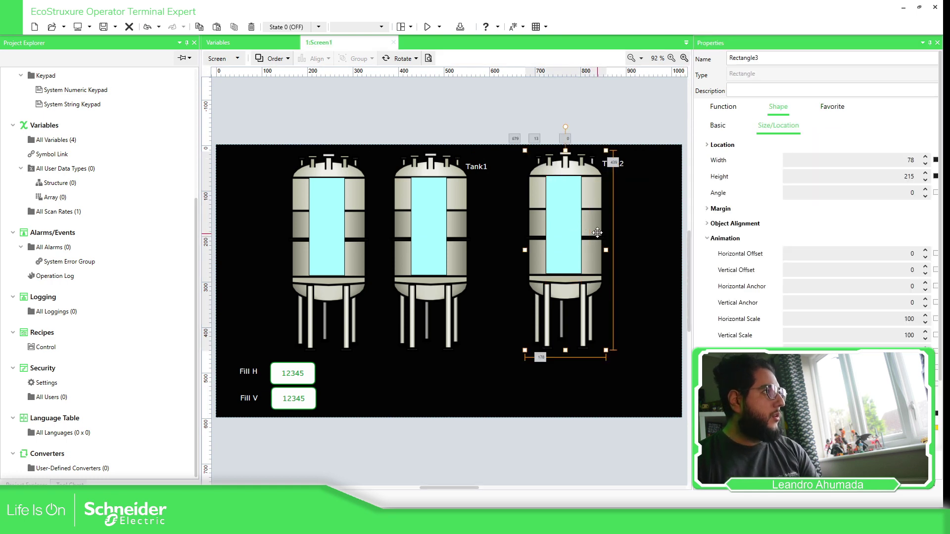
pyautogui.click(625, 83)
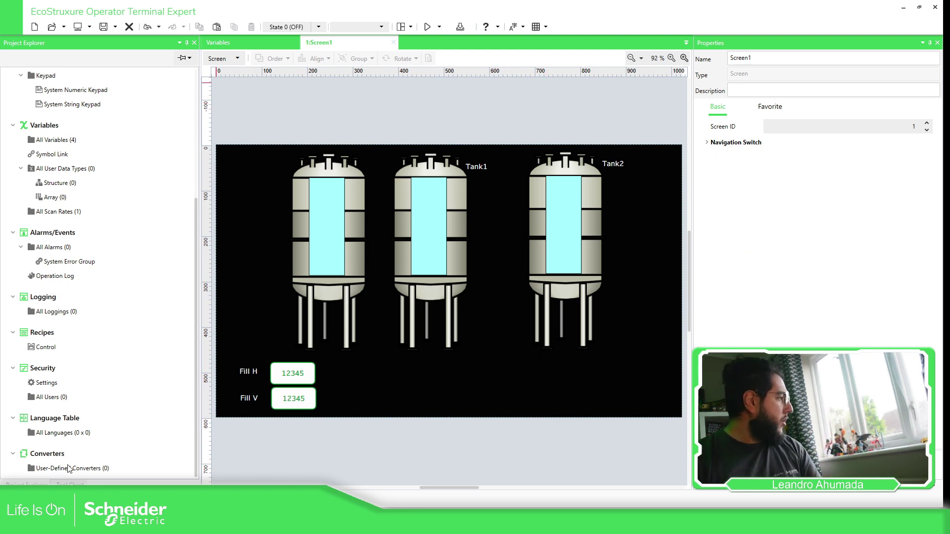
# Add a Scale converter to the user-defined converters and name it cTank1.
pyautogui.click(69, 483)
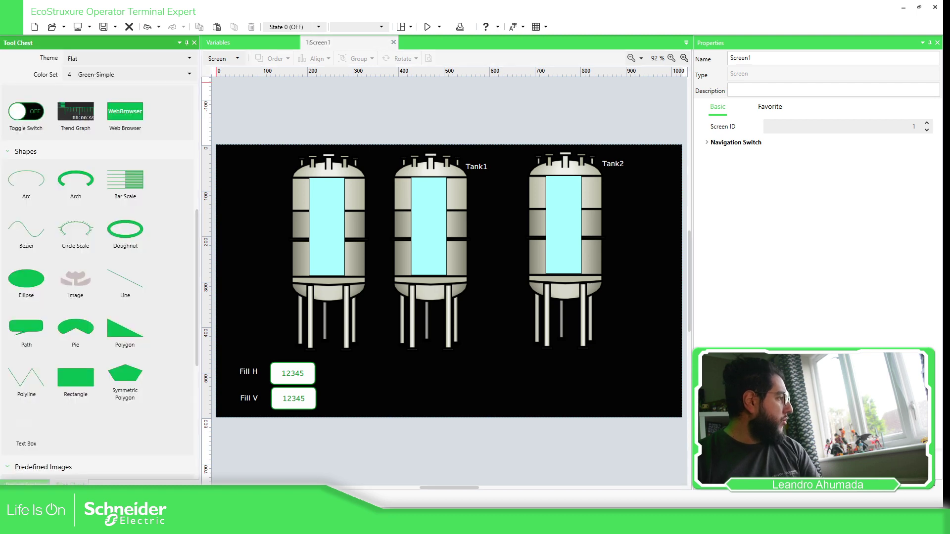
pyautogui.click(25, 483)
pyautogui.click(85, 468)
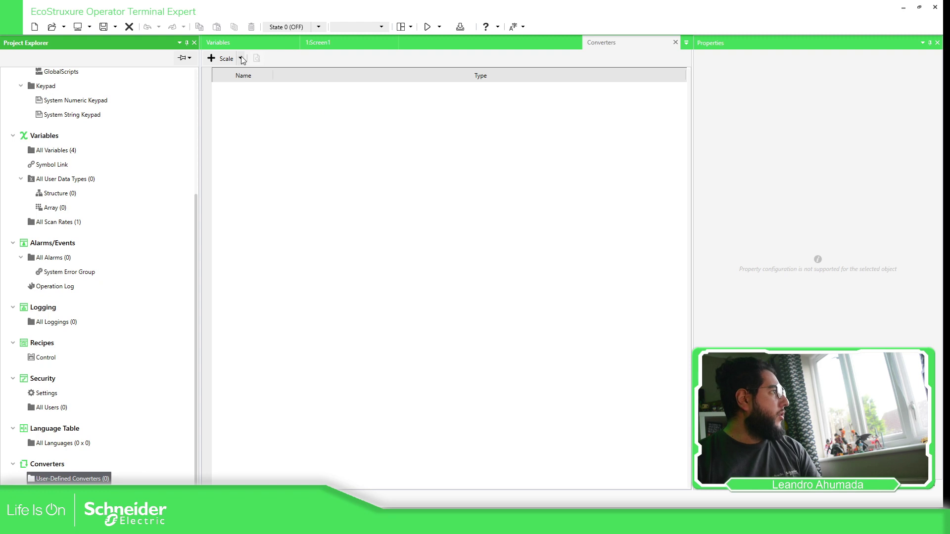
pyautogui.click(241, 59)
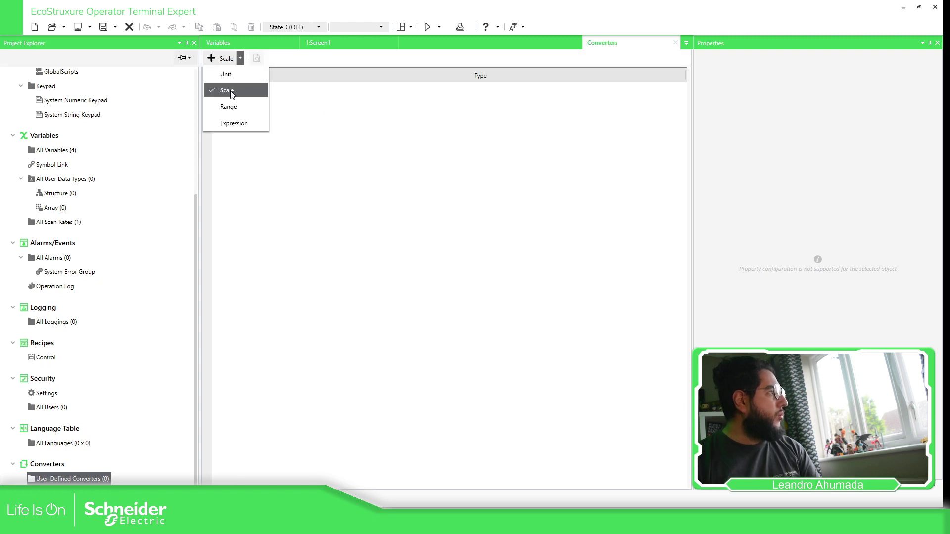
pyautogui.click(223, 59)
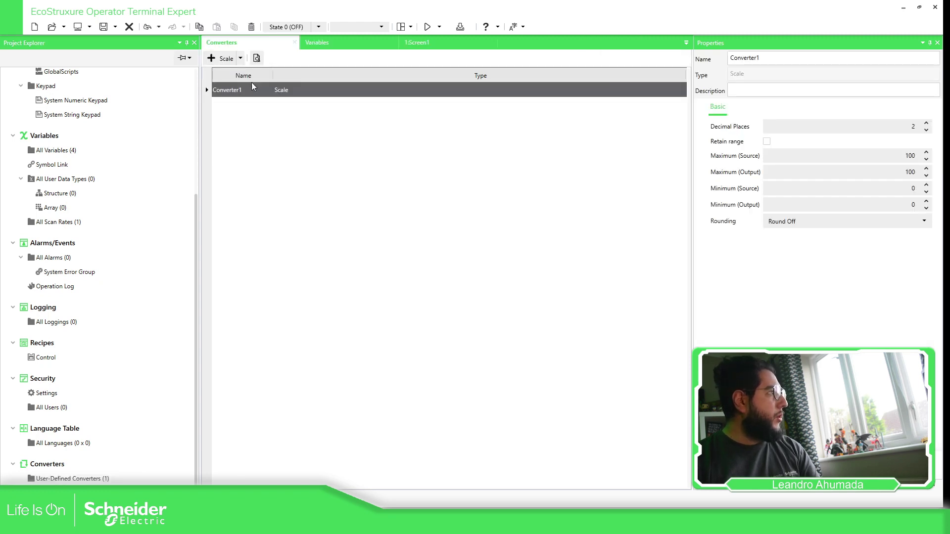
pyautogui.click(255, 91)
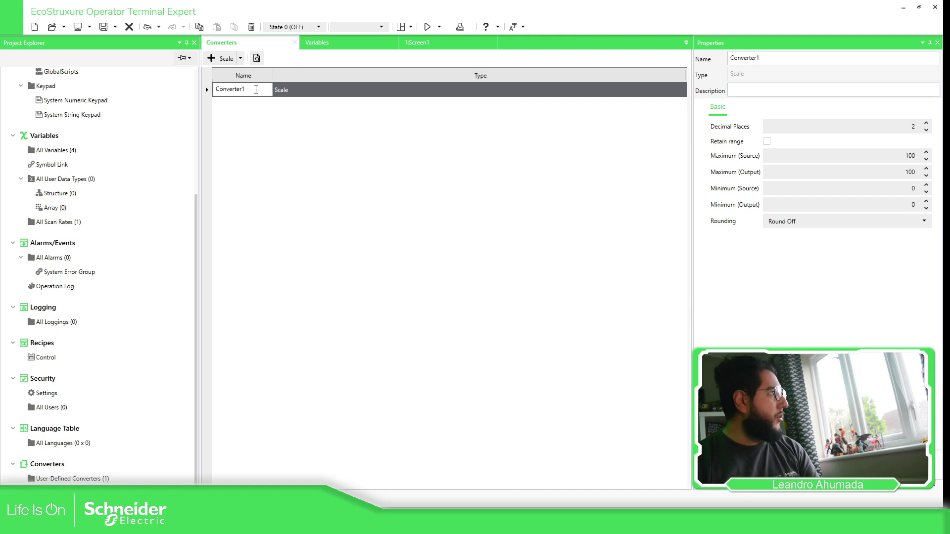
pyautogui.write('cTank1')
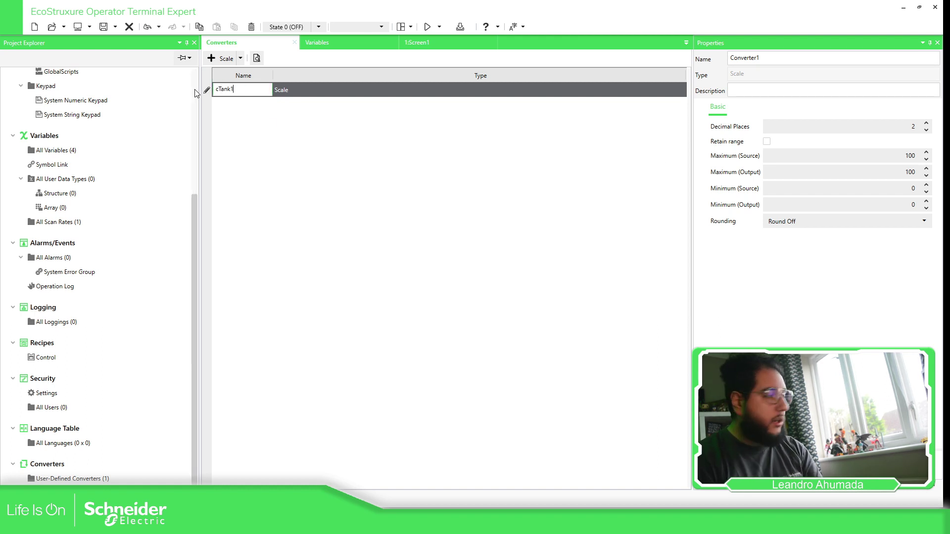
pyautogui.press('Return')
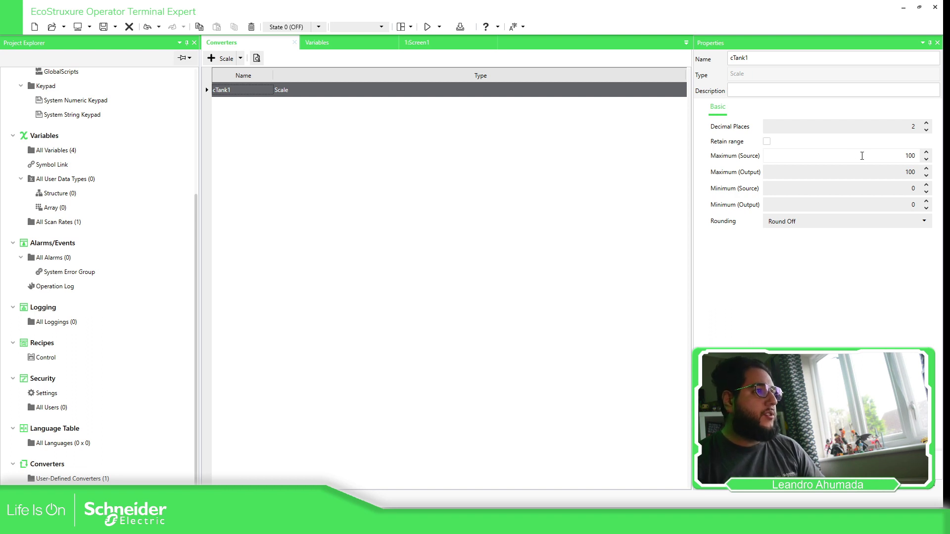
# Set the Maximum (Source) of the cTank1 converter to 2000.
pyautogui.doubleClick(910, 156)
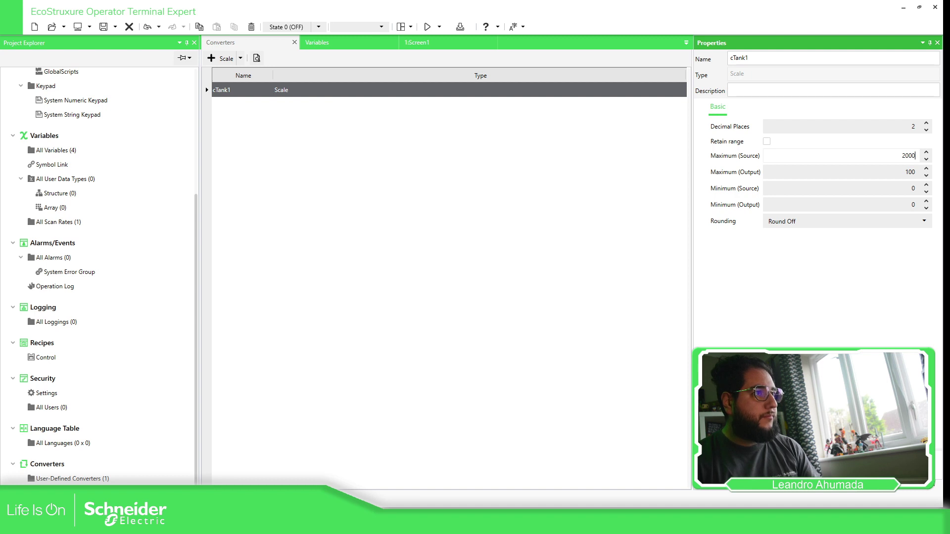
pyautogui.press('Return')
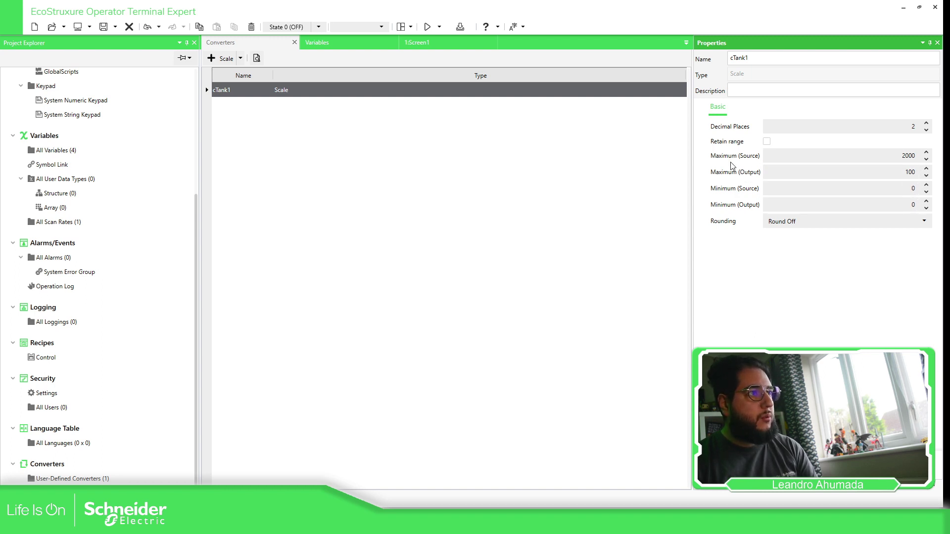
pyautogui.click(309, 205)
# Add a second Scale converter named cTank2 and set its Maximum (Source) to 5000.
pyautogui.click(222, 58)
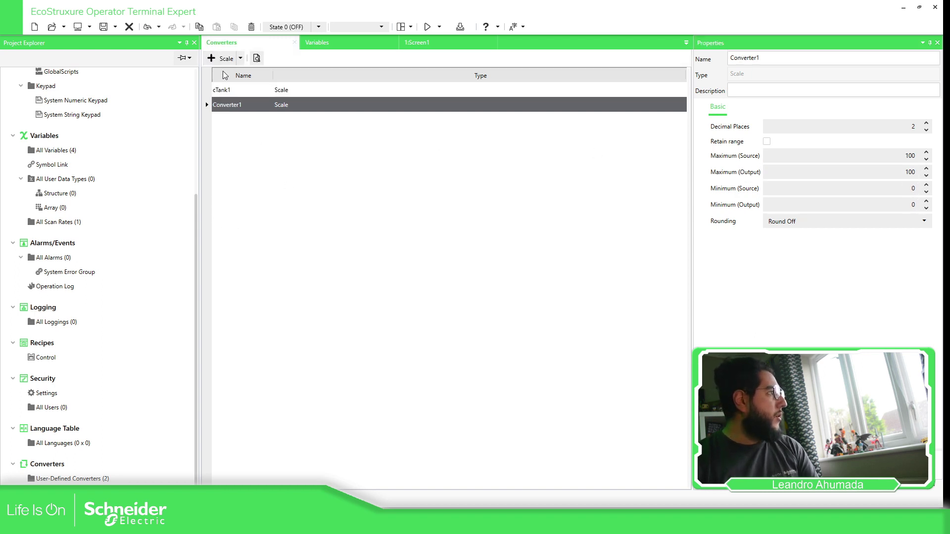
pyautogui.write('cTank2')
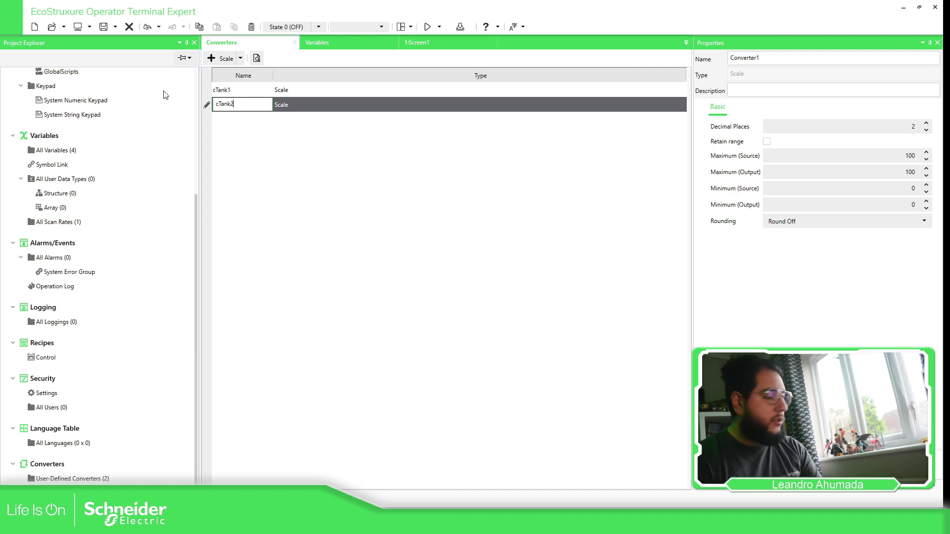
pyautogui.press('Return')
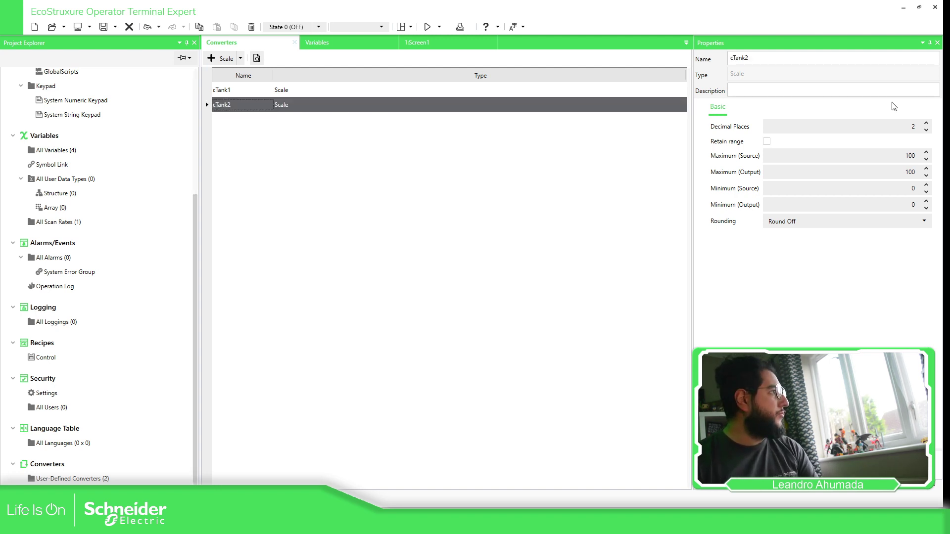
pyautogui.click(900, 154)
pyautogui.moveTo(901, 155); pyautogui.dragTo(942, 158)
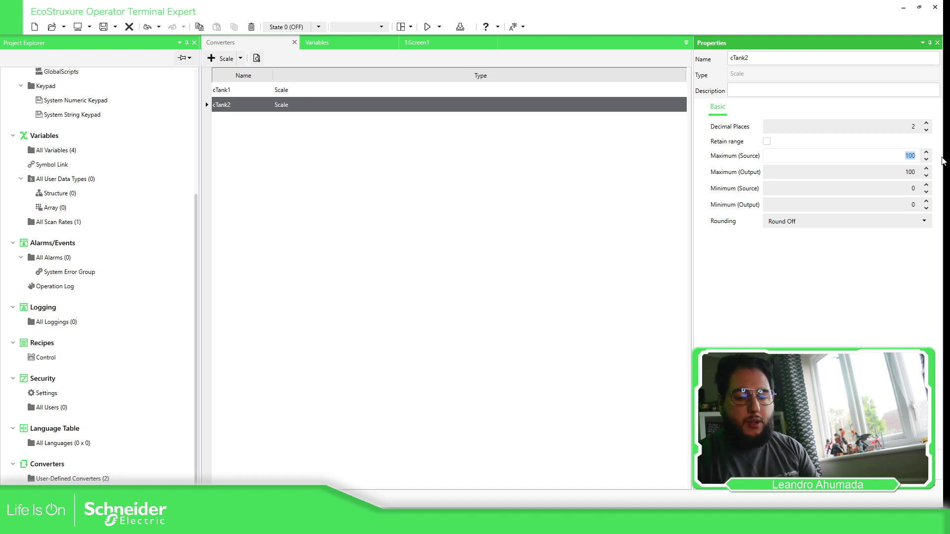
pyautogui.press('Tab')
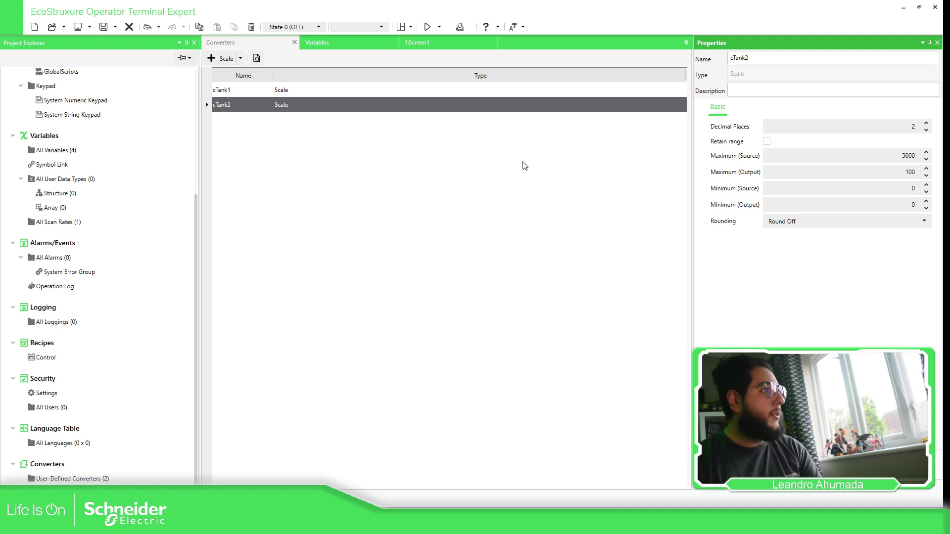
pyautogui.click(389, 212)
# On Screen1, choose the variable diTankLevel1 as the source for the Vertical Fill of the Tank1 fill rectangle.
pyautogui.click(363, 45)
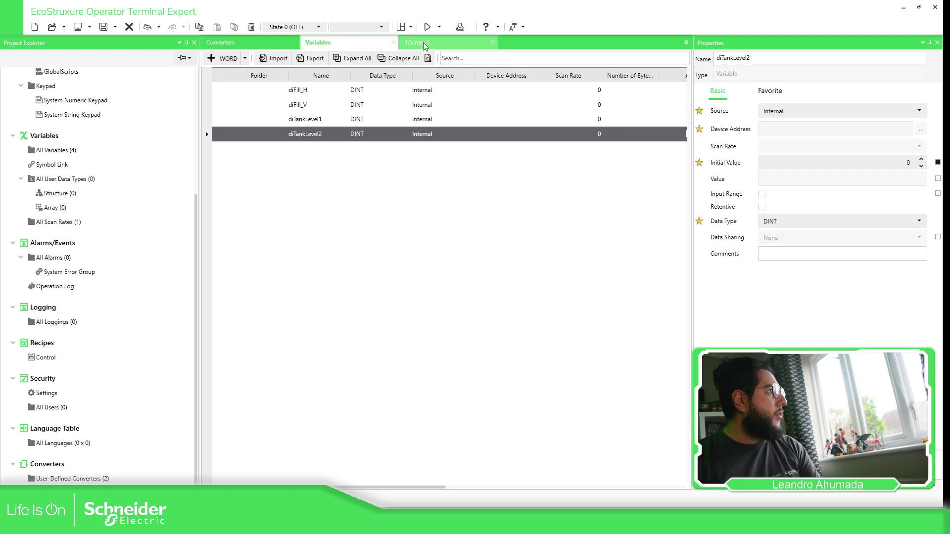
pyautogui.click(423, 44)
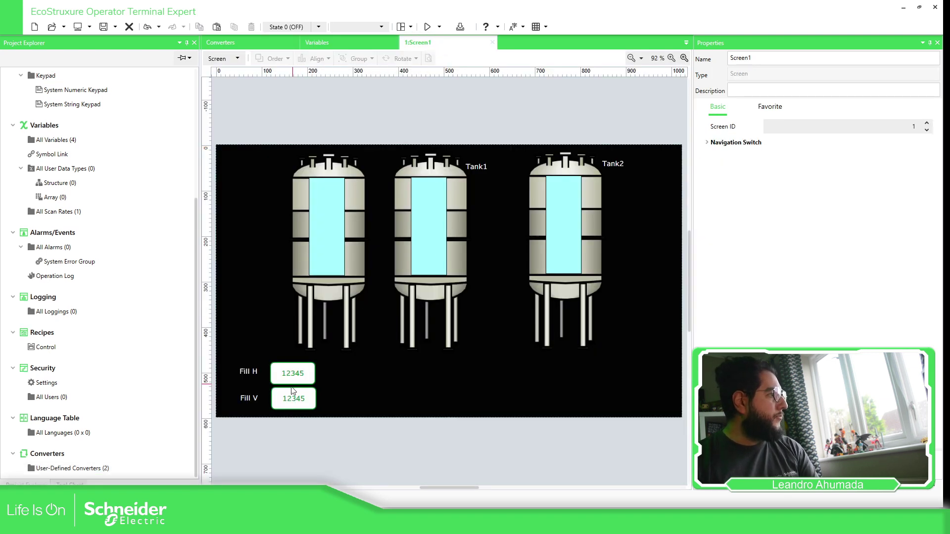
pyautogui.click(430, 229)
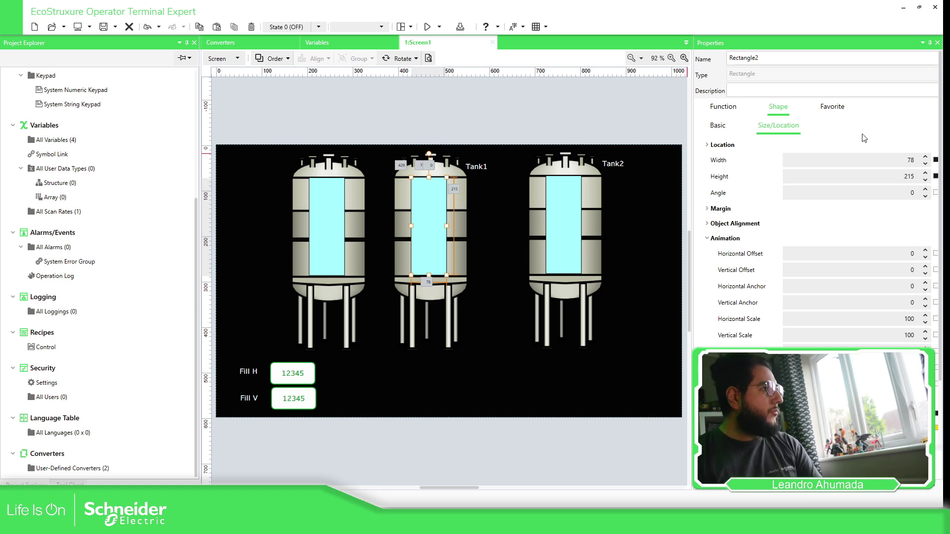
pyautogui.scroll(-3, 857, 280)
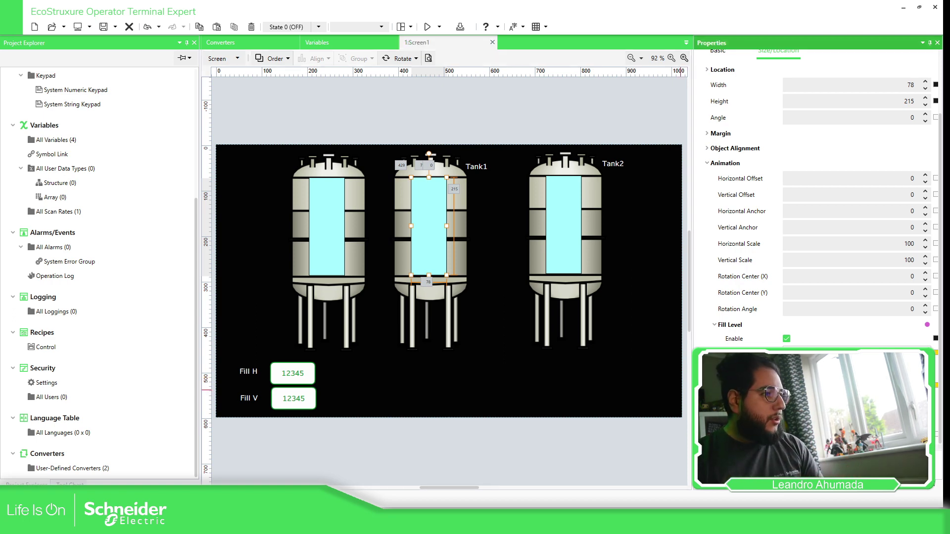
pyautogui.click(936, 387)
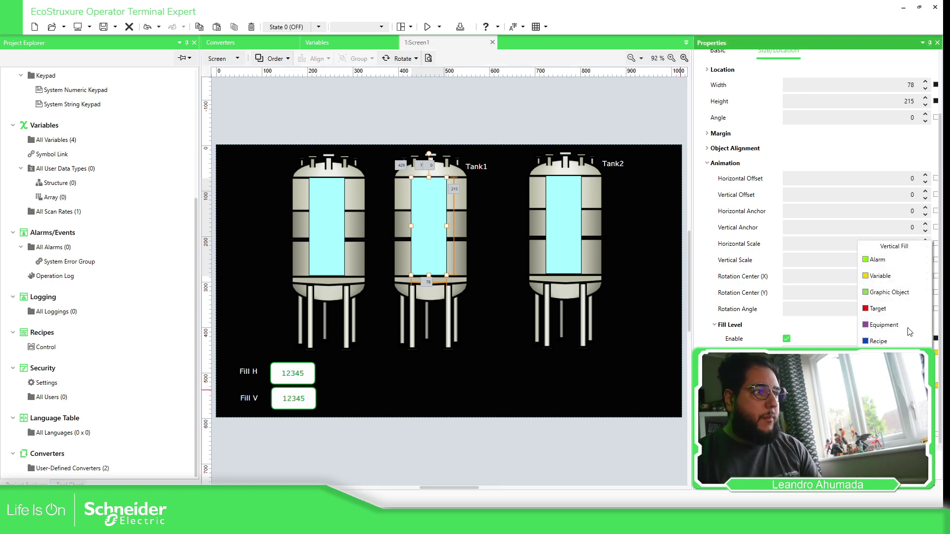
pyautogui.click(879, 275)
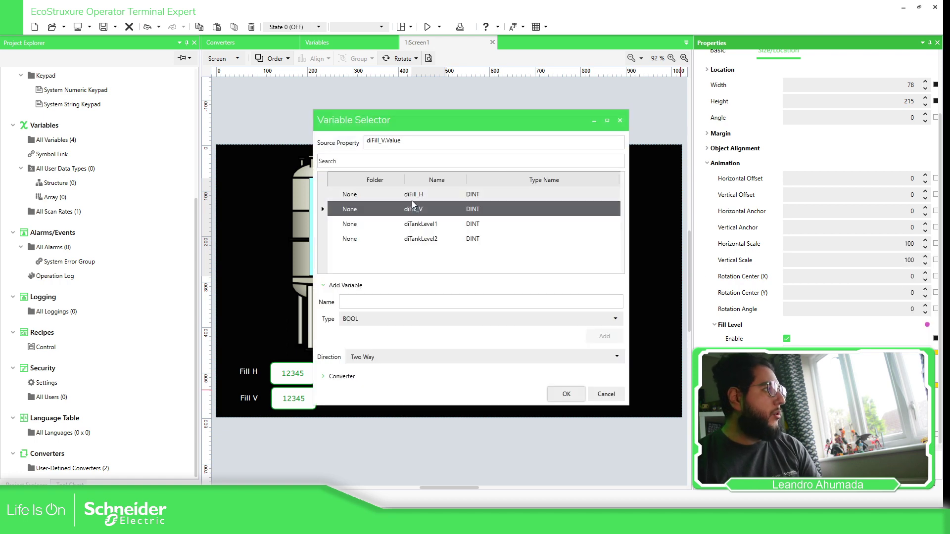
pyautogui.click(421, 223)
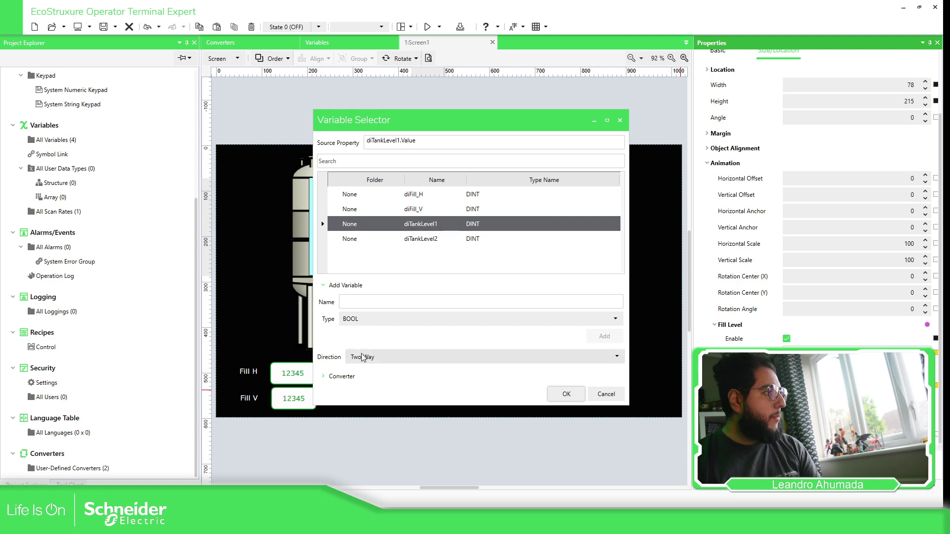
# Enable the user-defined converter cTank1 for the diTankLevel1 binding and confirm the variable selection.
pyautogui.click(380, 361)
pyautogui.click(385, 361)
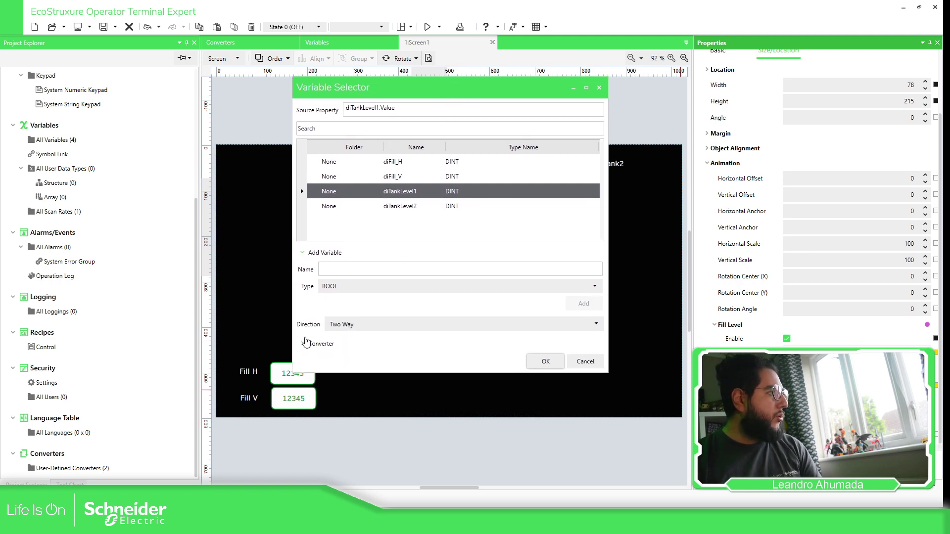
pyautogui.click(305, 342)
pyautogui.click(333, 322)
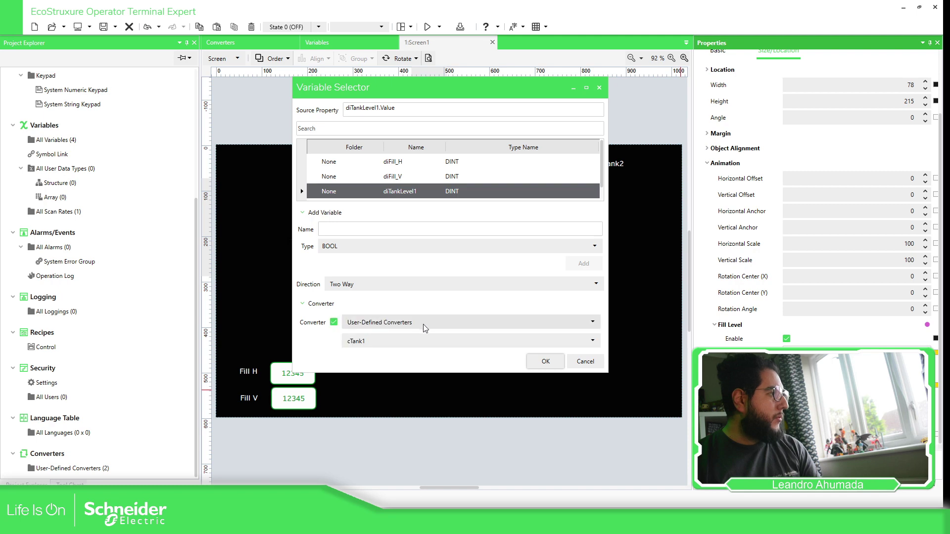
pyautogui.click(444, 340)
pyautogui.click(445, 349)
pyautogui.click(545, 361)
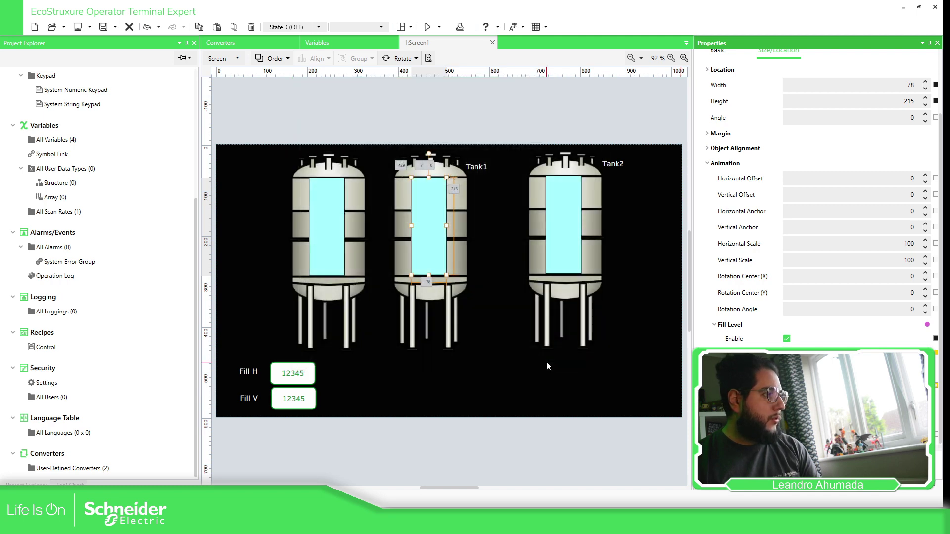
pyautogui.click(651, 323)
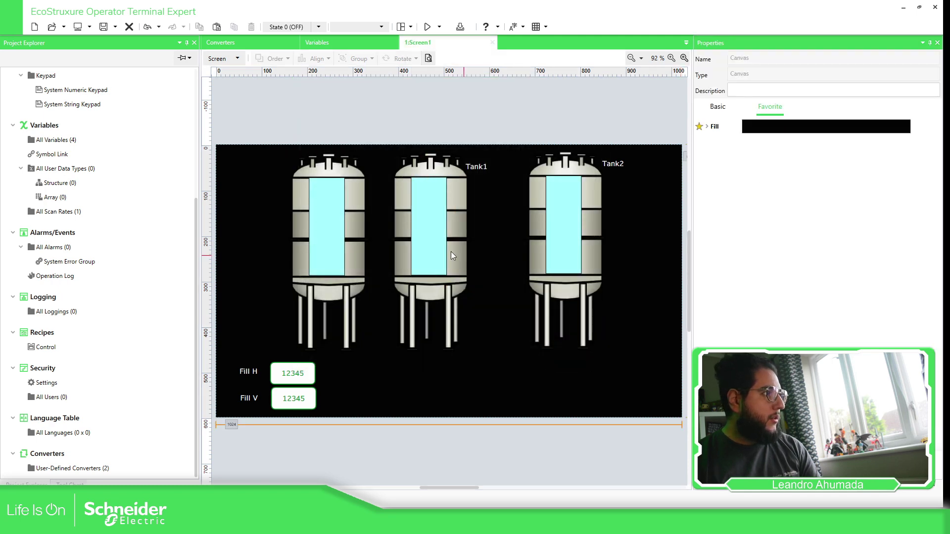
# Choose the variable diTankLevel2 as the source for the Vertical Fill of the Tank2 fill rectangle.
pyautogui.click(574, 225)
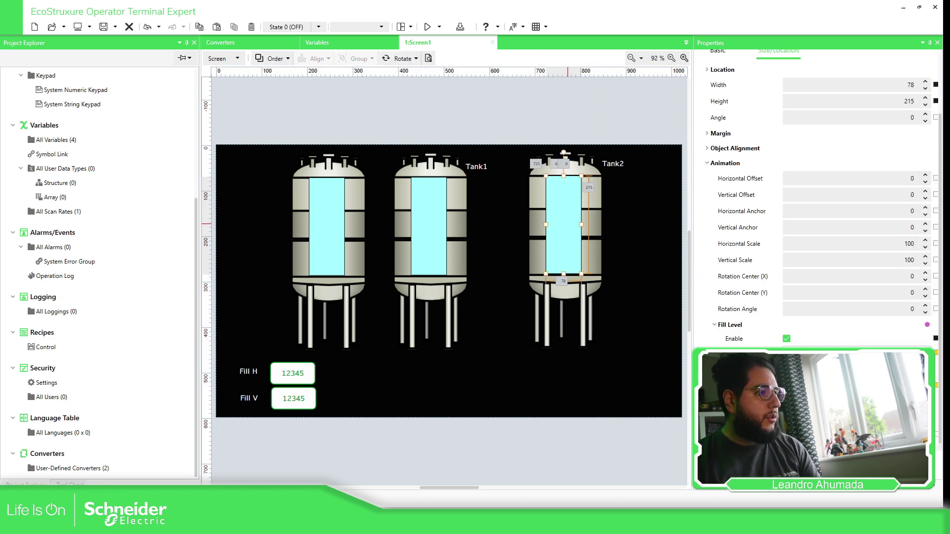
pyautogui.click(935, 386)
pyautogui.click(889, 278)
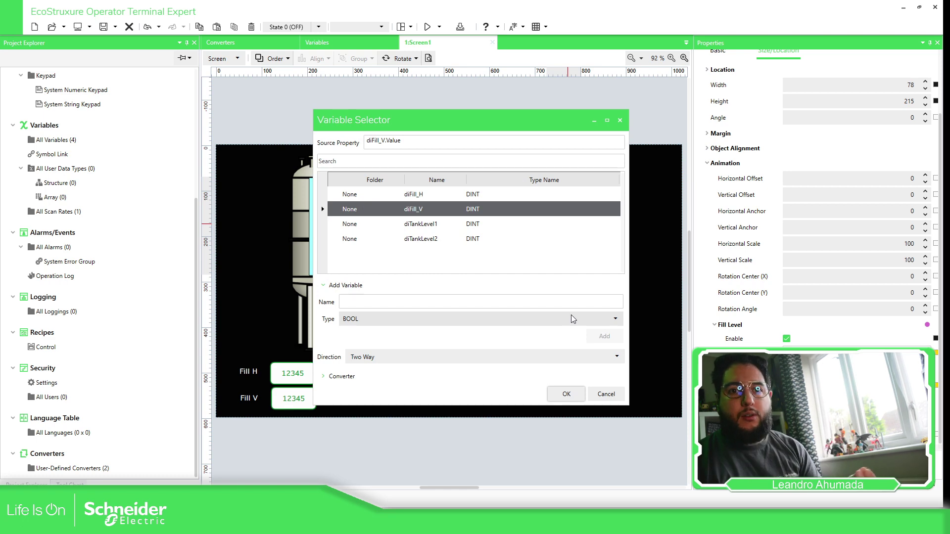
pyautogui.click(495, 239)
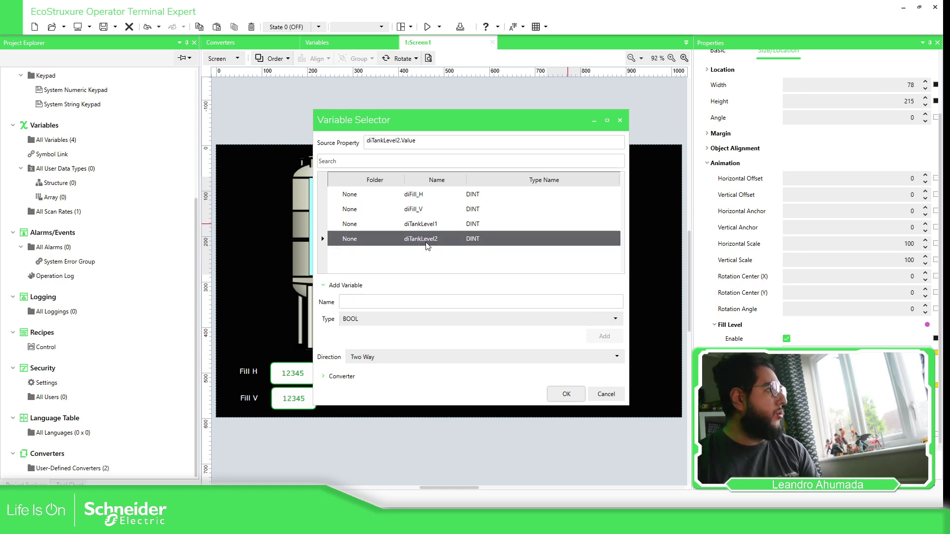
# Enable the user-defined converter cTank2 for the diTankLevel2 binding and confirm the variable selection.
pyautogui.click(342, 376)
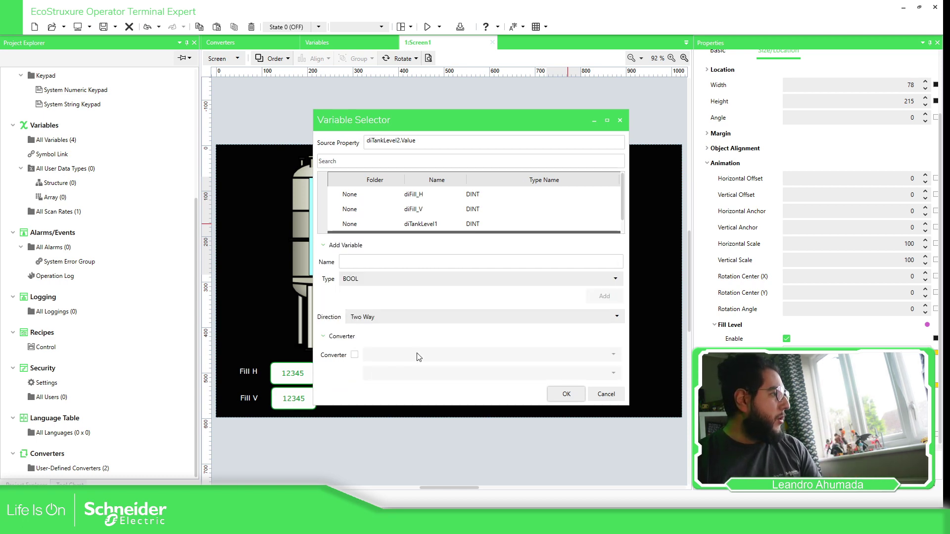
pyautogui.click(354, 354)
pyautogui.click(393, 375)
pyautogui.click(387, 404)
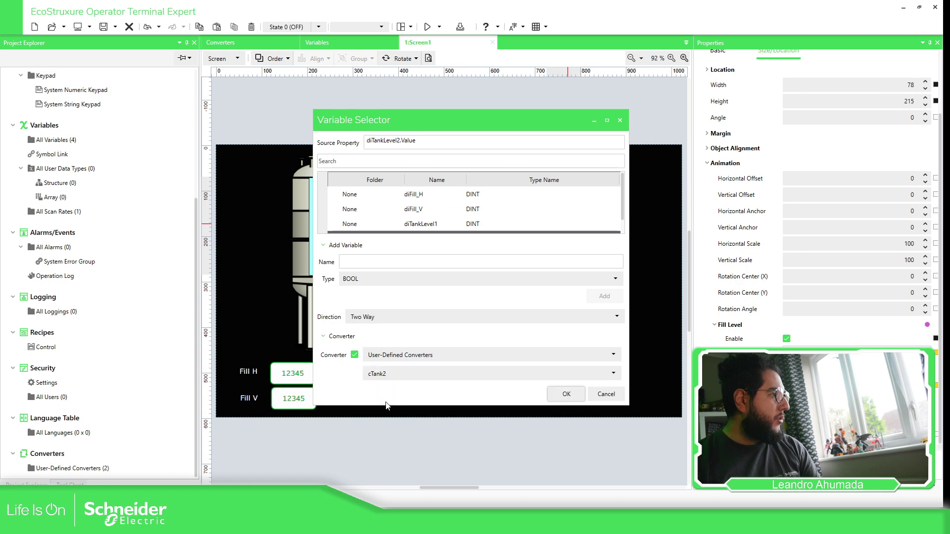
pyautogui.click(554, 394)
pyautogui.click(619, 99)
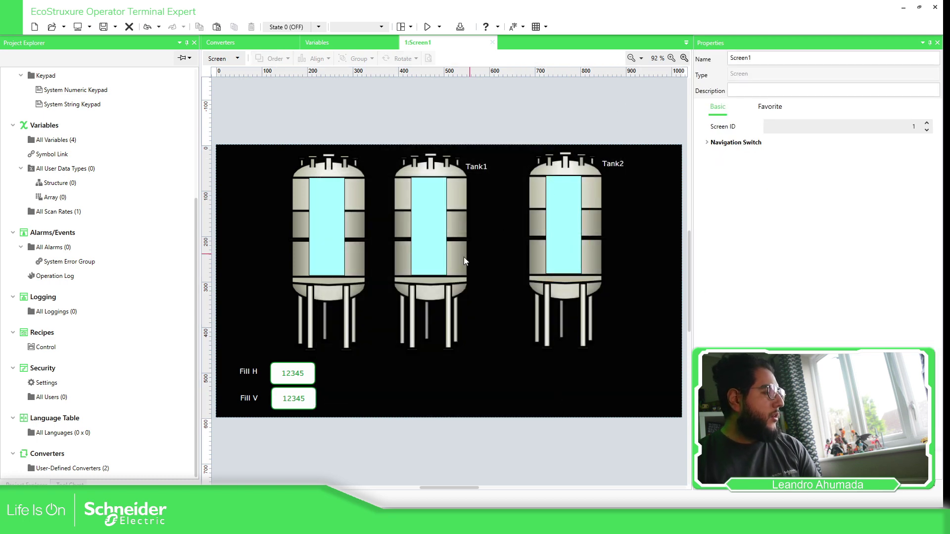
# Copy the Fill H numeric display and place one copy below the Tank1 tank and another below the Tank2 tank.
pyautogui.click(297, 375)
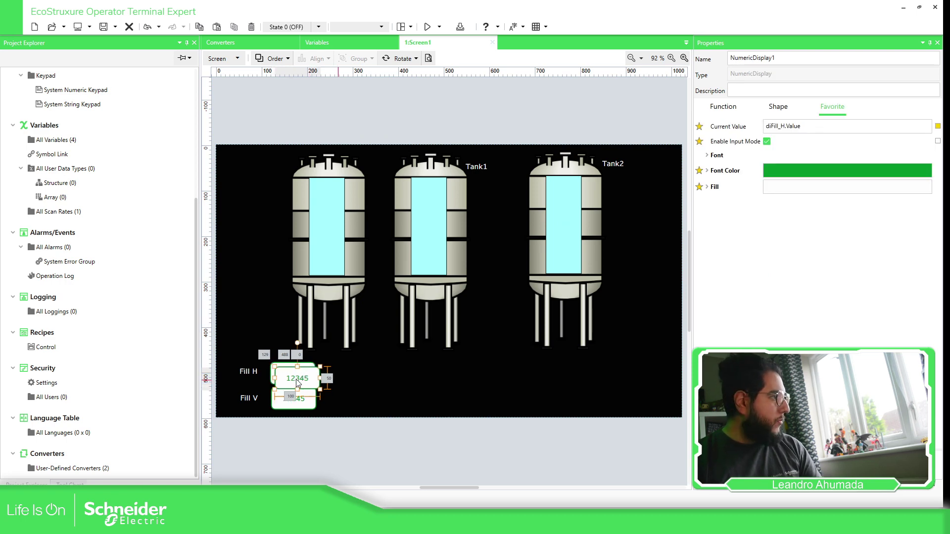
pyautogui.moveTo(296, 380); pyautogui.dragTo(427, 373)
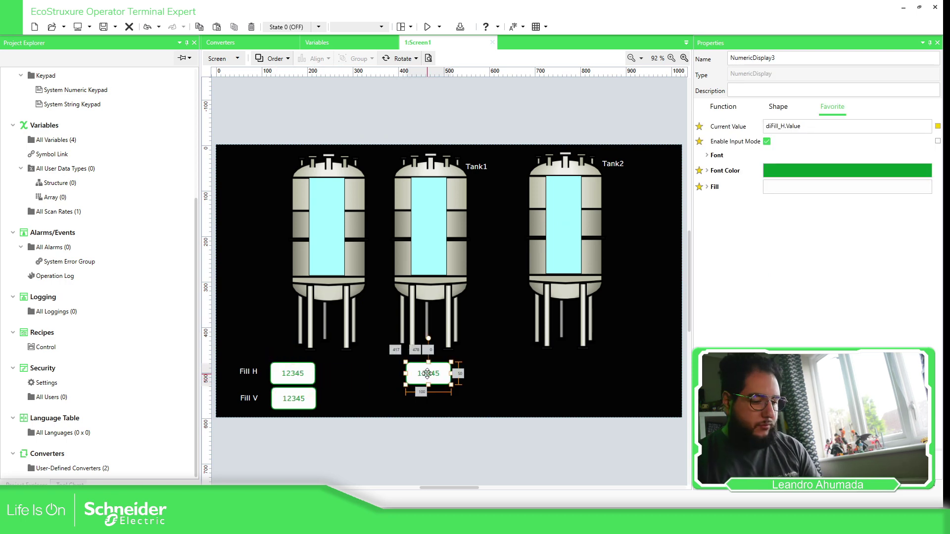
pyautogui.hotkey('ctrl', 'v')
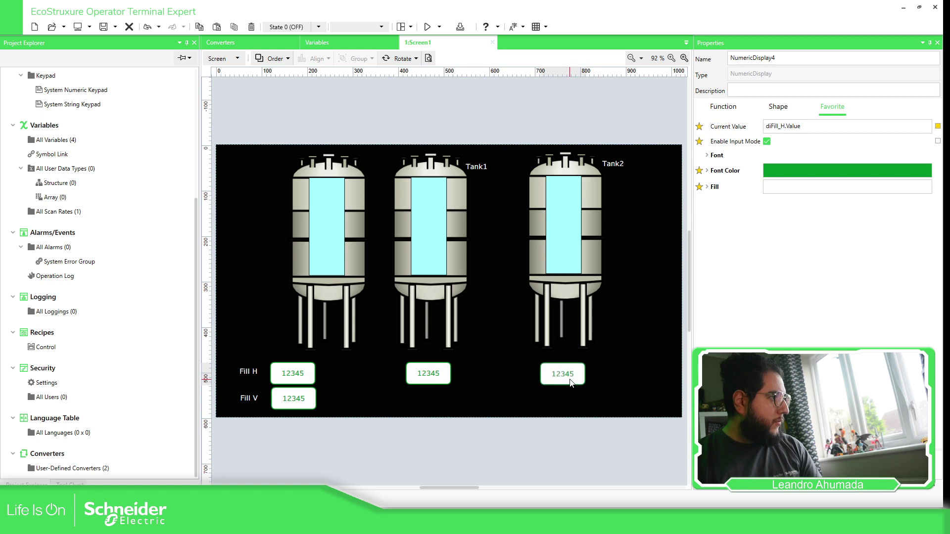
# Bind the Current Value of the numeric display below the Tank1 tank to diTankLevel1.
pyautogui.click(438, 375)
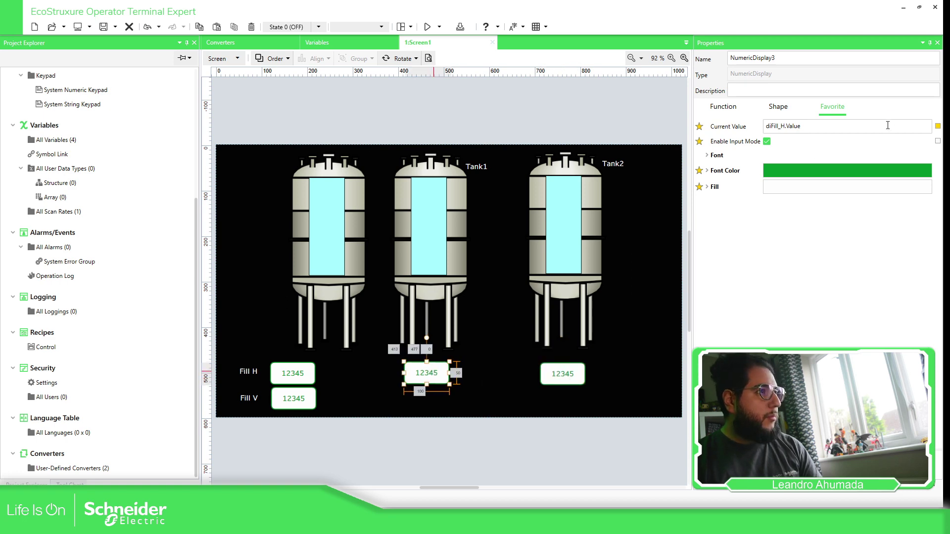
pyautogui.click(937, 127)
pyautogui.click(880, 161)
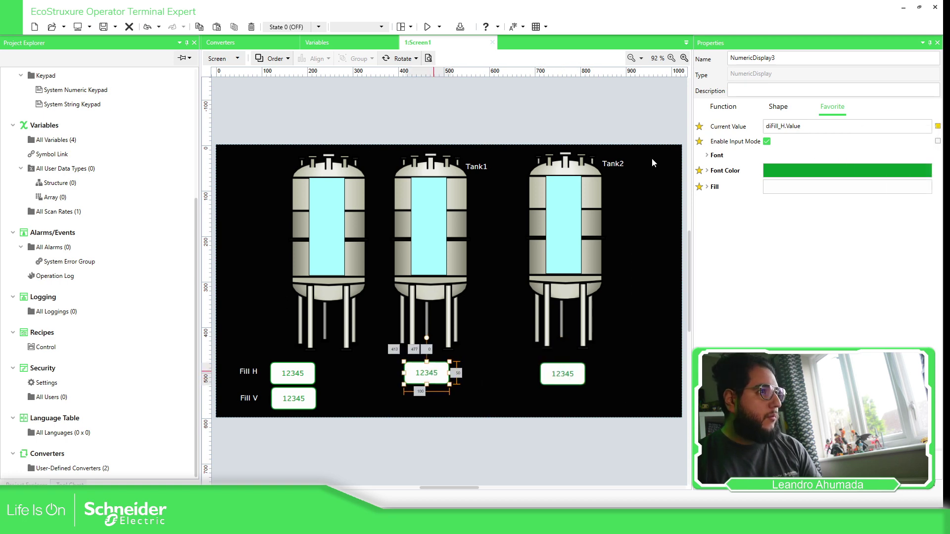
pyautogui.click(441, 224)
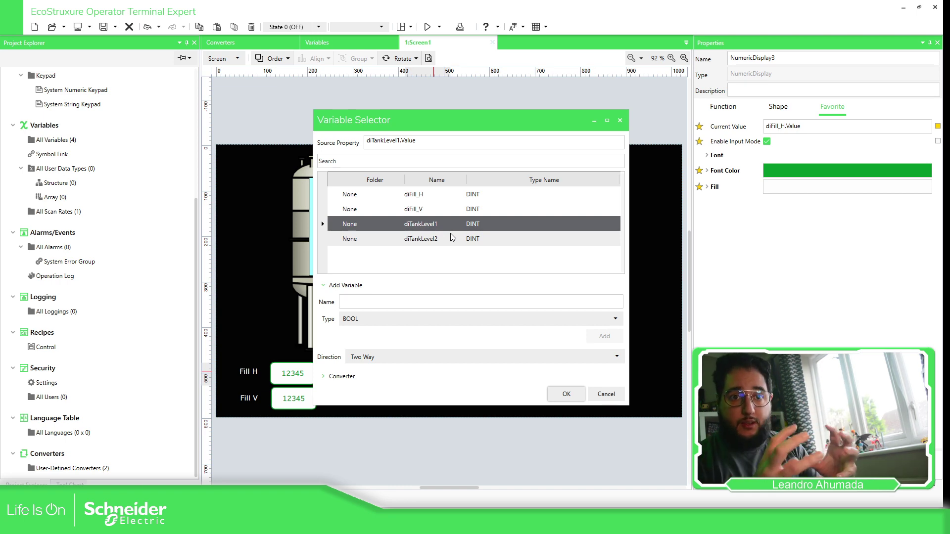
pyautogui.click(569, 398)
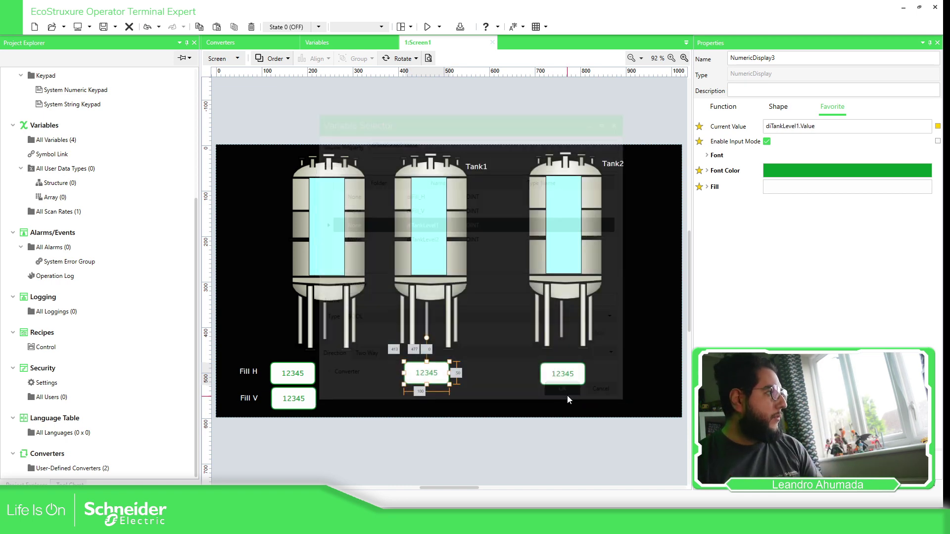
# Bind the Current Value of the numeric display below the Tank2 tank to diTankLevel2.
pyautogui.click(562, 383)
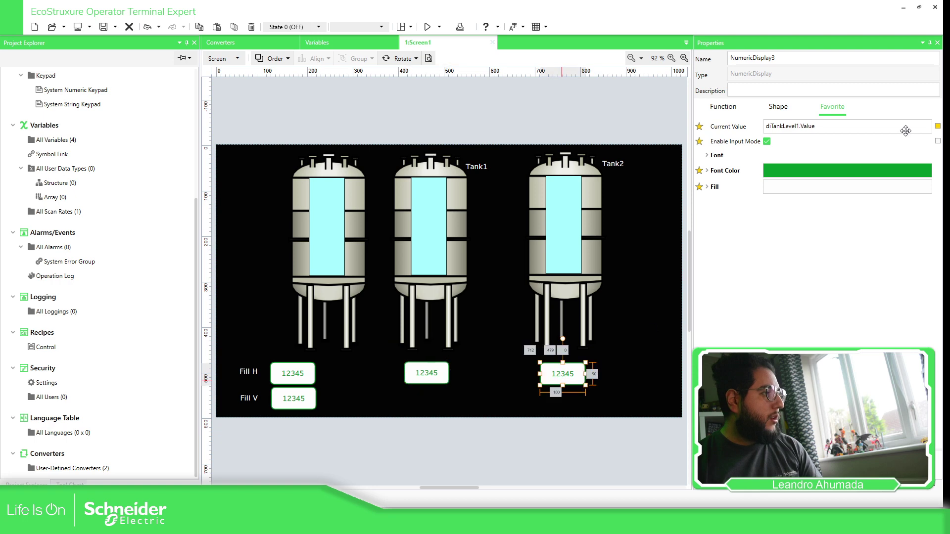
pyautogui.click(937, 126)
pyautogui.click(883, 161)
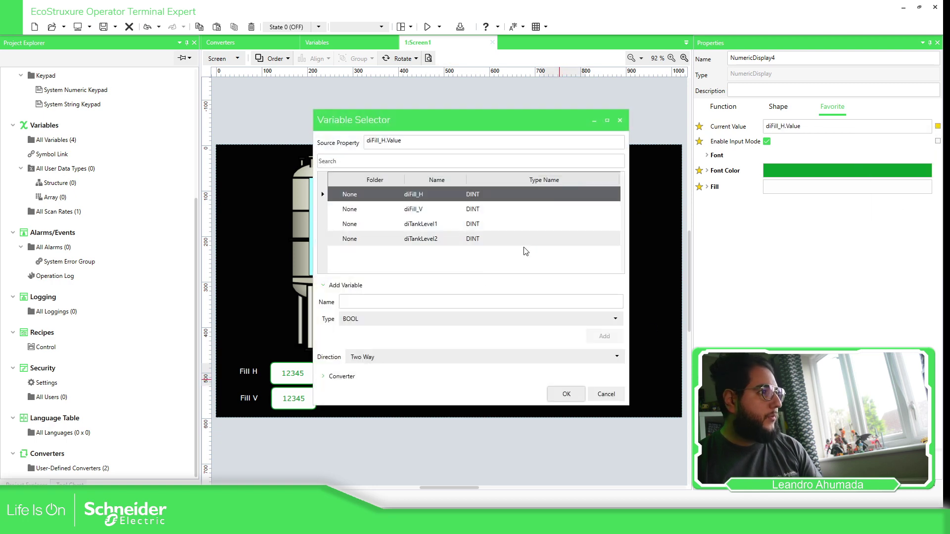
pyautogui.click(410, 238)
pyautogui.click(566, 394)
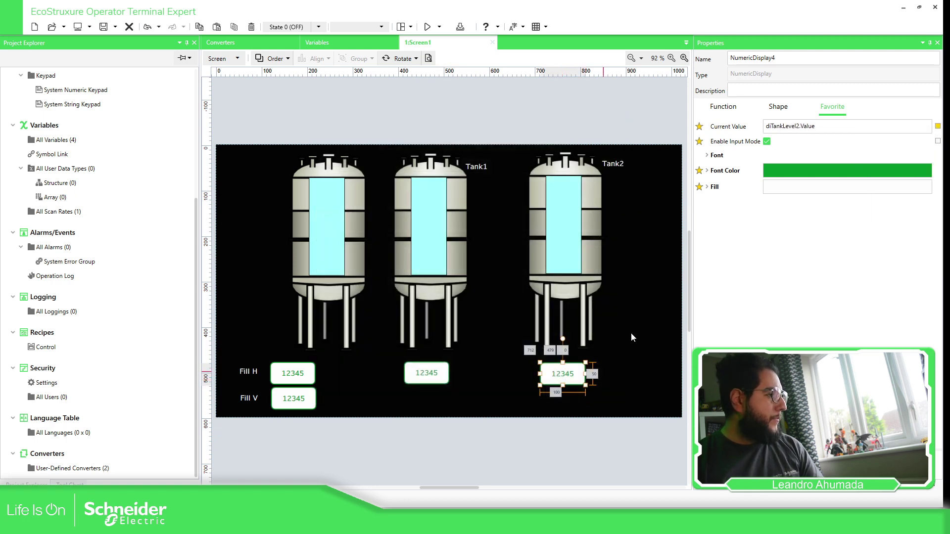
# Copy the "Fill H" label to the left of the Tank1 numeric display and change the copy's text to "Level".
pyautogui.click(312, 364)
pyautogui.moveTo(247, 377); pyautogui.dragTo(391, 372)
pyautogui.click(773, 125)
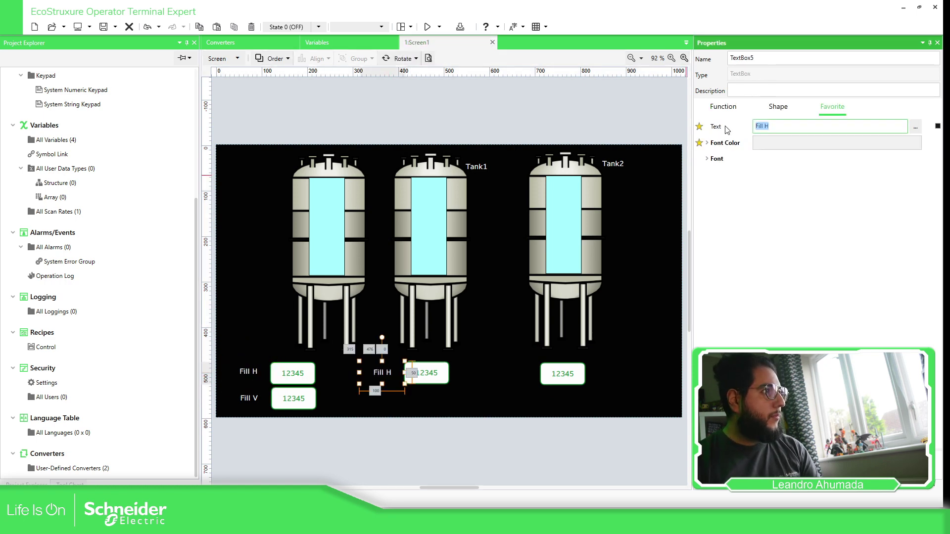
pyautogui.write('Level')
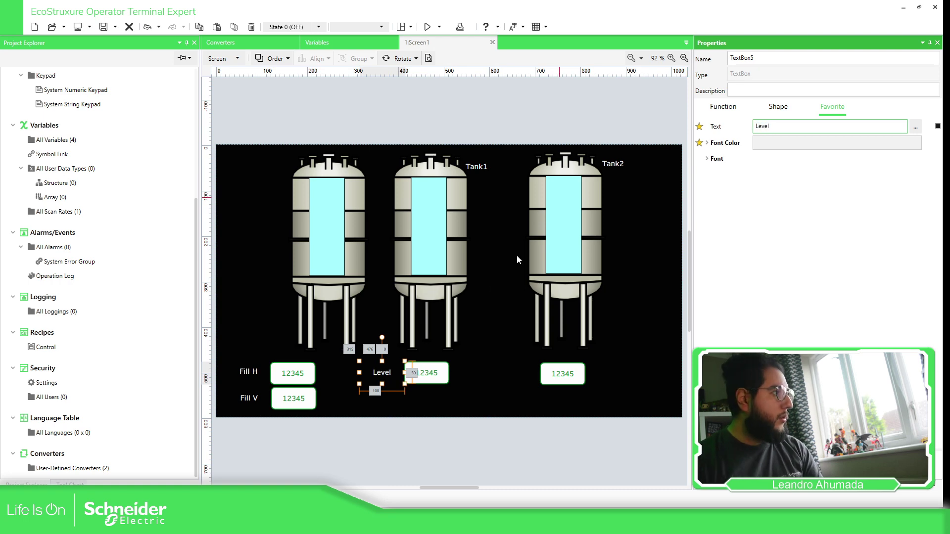
# Duplicate the "Level" label and place the copy to the left of the Tank2 numeric display.
pyautogui.click(380, 372)
pyautogui.moveTo(386, 371); pyautogui.dragTo(524, 374)
pyautogui.click(569, 134)
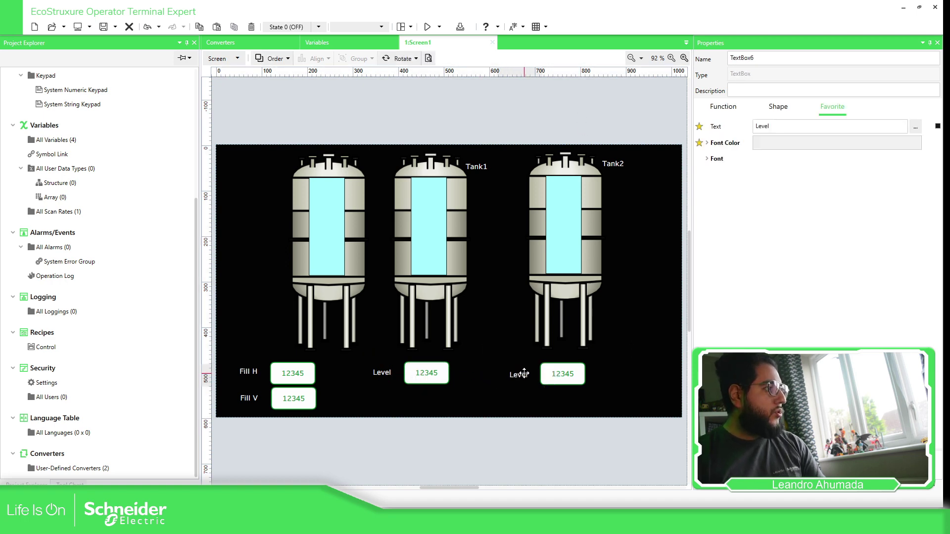
# Duplicate the Tank1 level display and place the copy between the Tank1 and Tank2 tanks.
pyautogui.click(431, 212)
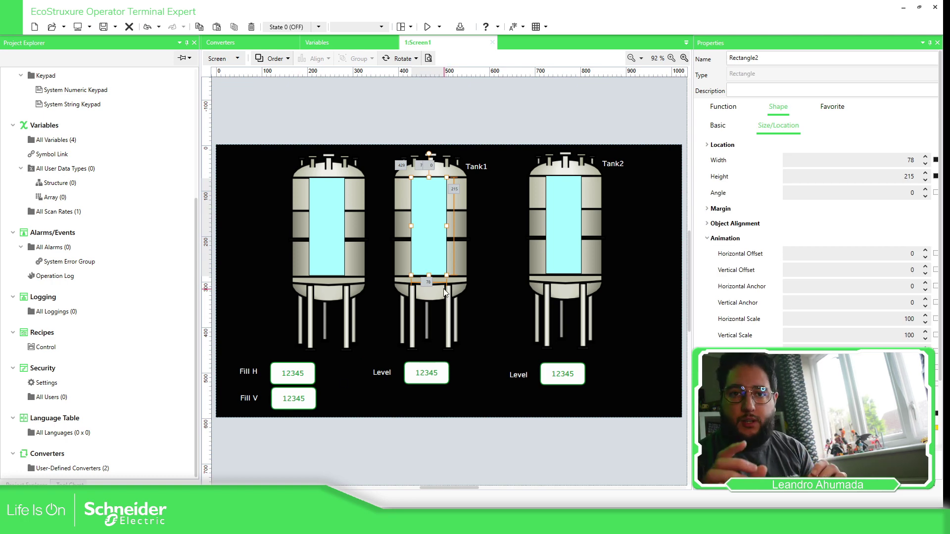
pyautogui.click(434, 373)
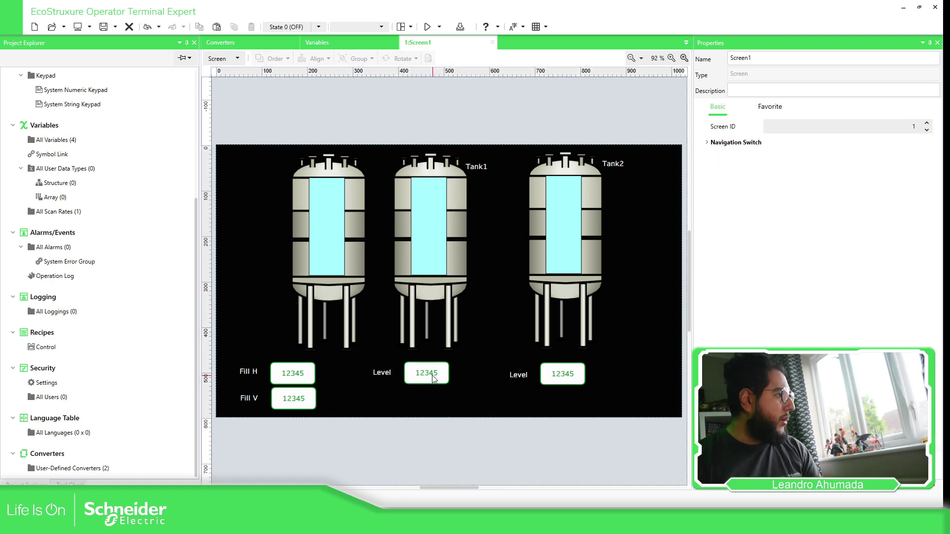
pyautogui.moveTo(437, 375); pyautogui.dragTo(492, 257)
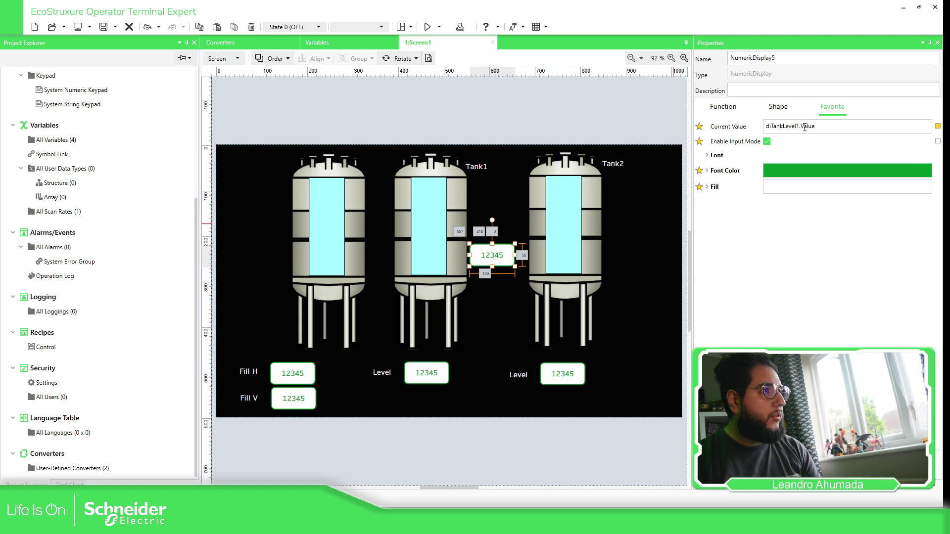
# Bind the Current Value of the numeric display beside the Tank1 tank to the graphic object property Rectangle2.Animation.FillLevel.VerticalFill.
pyautogui.click(439, 197)
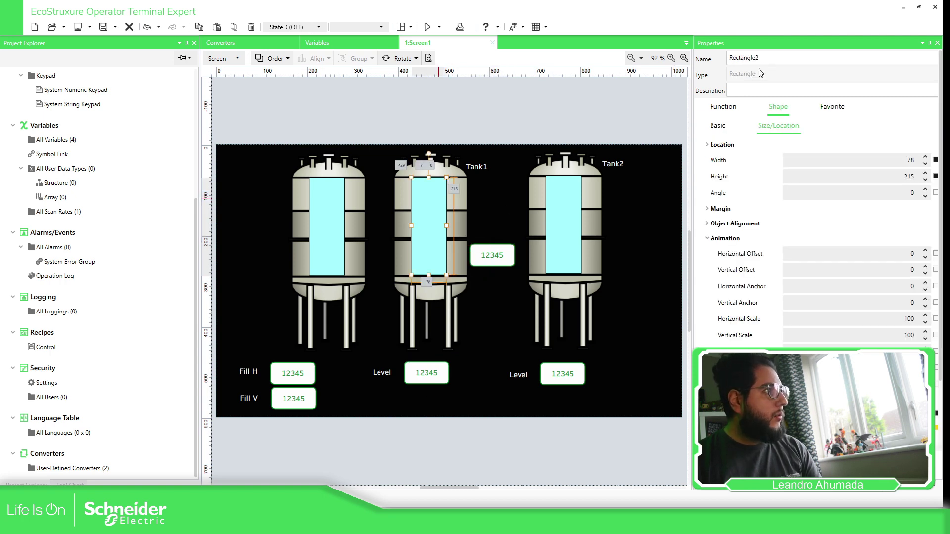
pyautogui.click(488, 259)
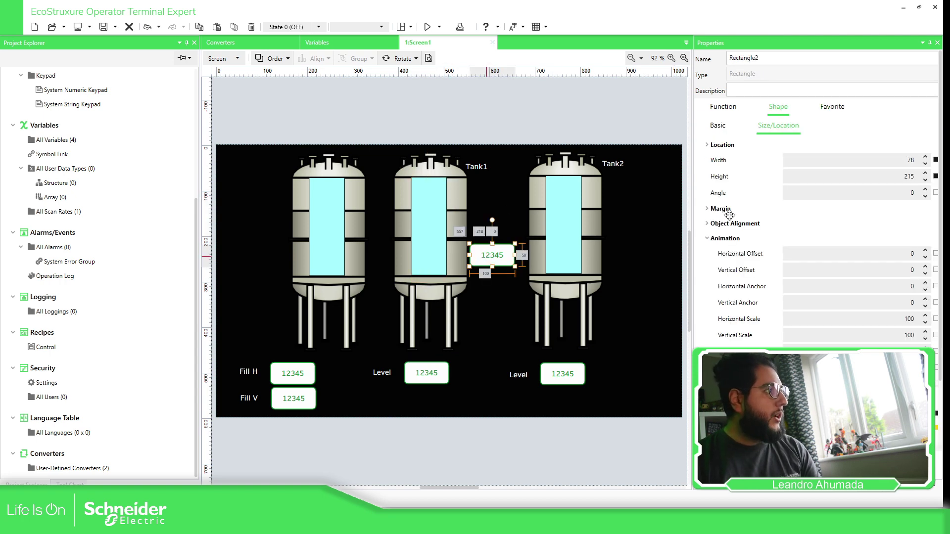
pyautogui.click(938, 127)
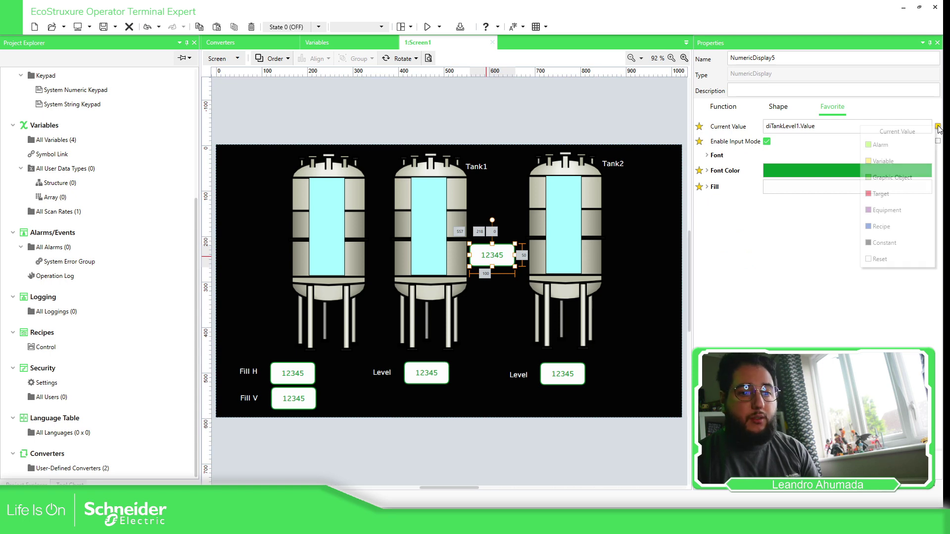
pyautogui.click(893, 181)
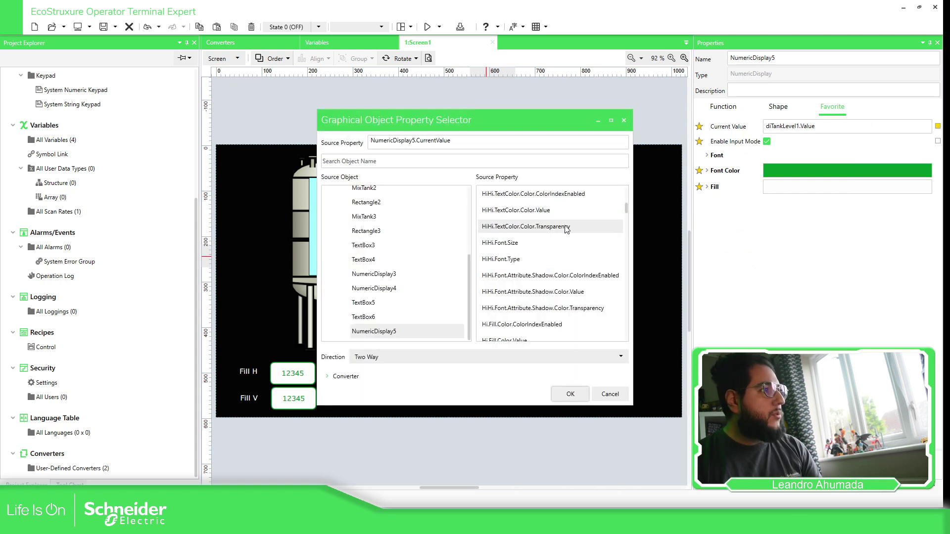
pyautogui.scroll(1, 393, 237)
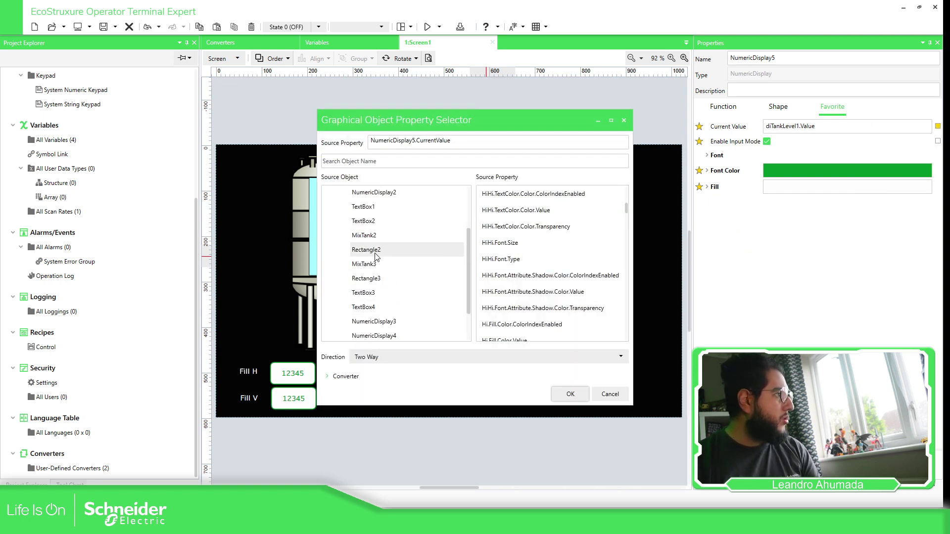
pyautogui.click(379, 251)
pyautogui.scroll(-1, 558, 253)
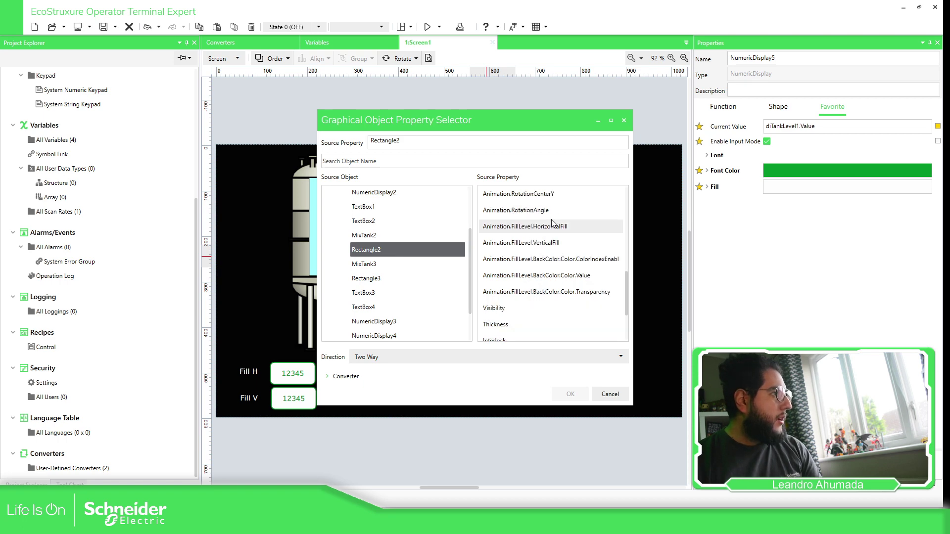
pyautogui.click(539, 244)
pyautogui.click(570, 394)
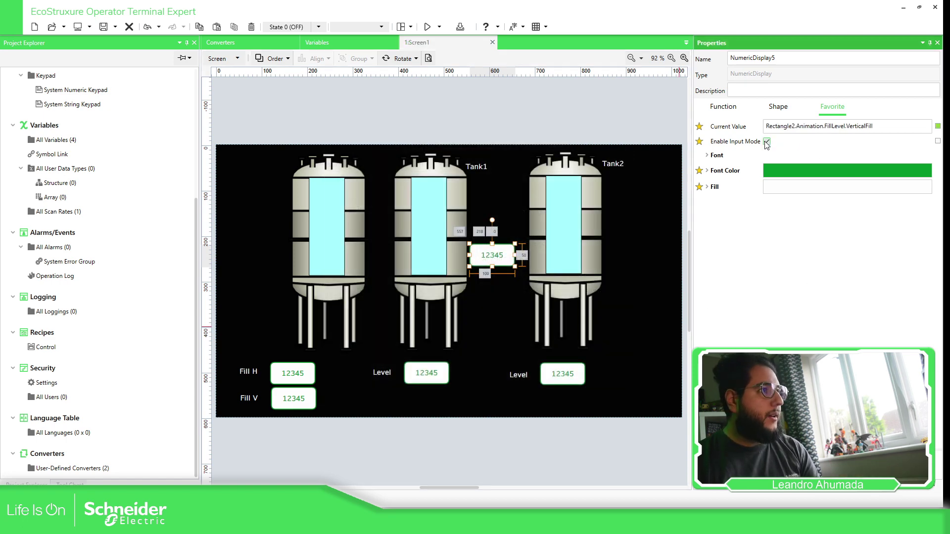
# Duplicate the fill display beside Tank1 to the right of the Tank2 tank and set the copy's Current Value to Rectangle3.Animation.FillLevel.VerticalFill.
pyautogui.click(491, 256)
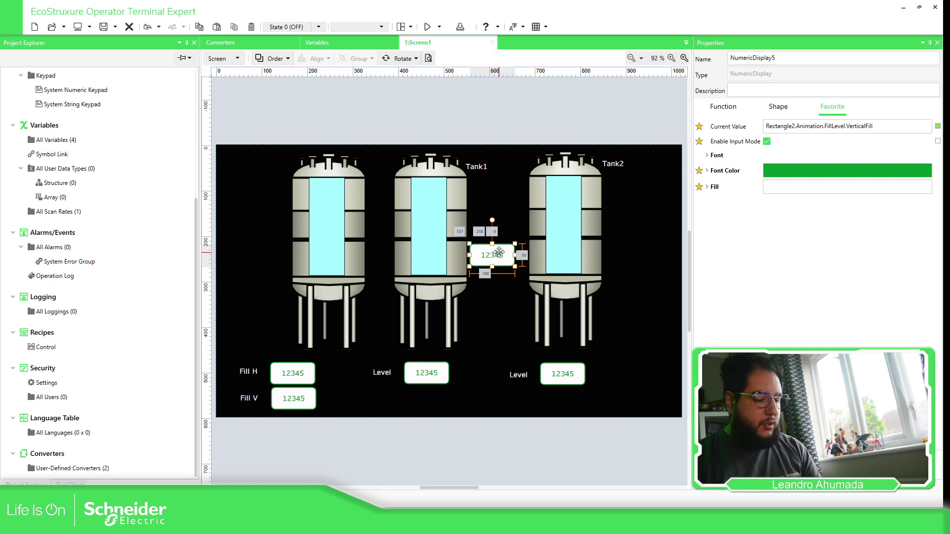
pyautogui.moveTo(498, 253); pyautogui.dragTo(632, 253)
pyautogui.click(563, 222)
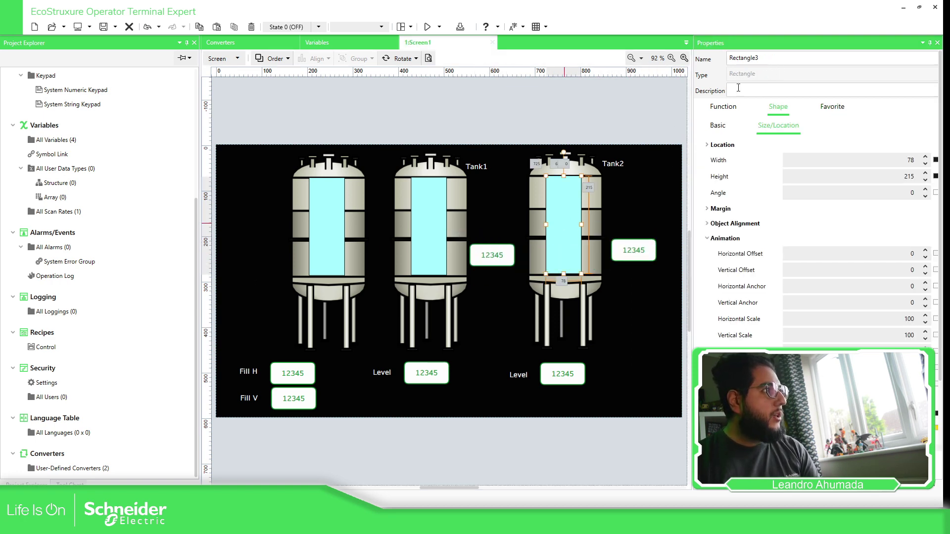
pyautogui.click(641, 249)
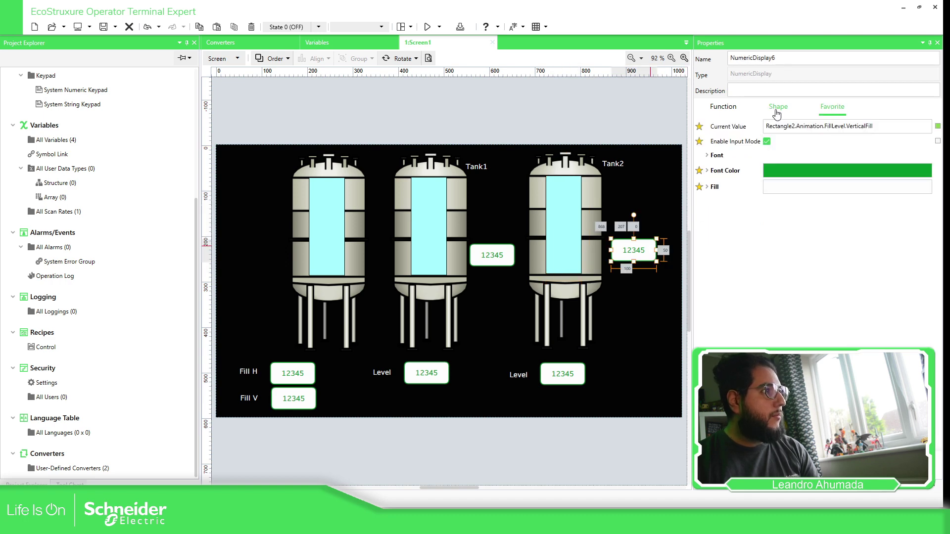
pyautogui.click(794, 126)
pyautogui.press('BackSpace')
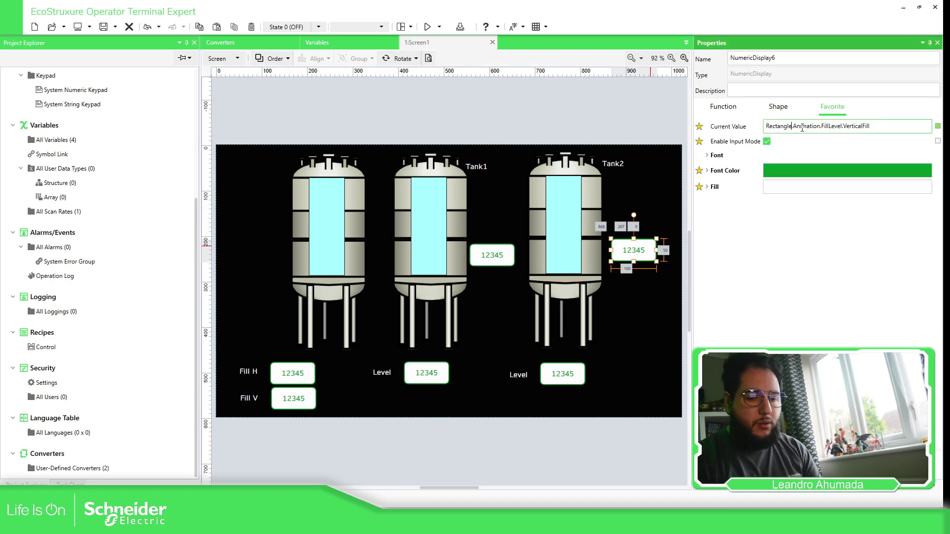
pyautogui.write('3')
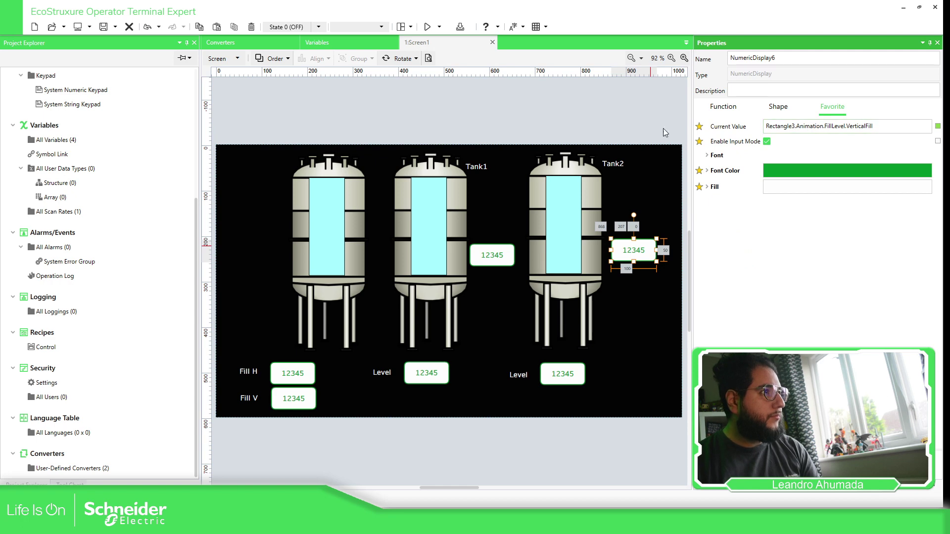
pyautogui.click(592, 114)
# Simulate the project and set Fill H to 100 and Fill V to 50 for the first tank.
pyautogui.click(439, 27)
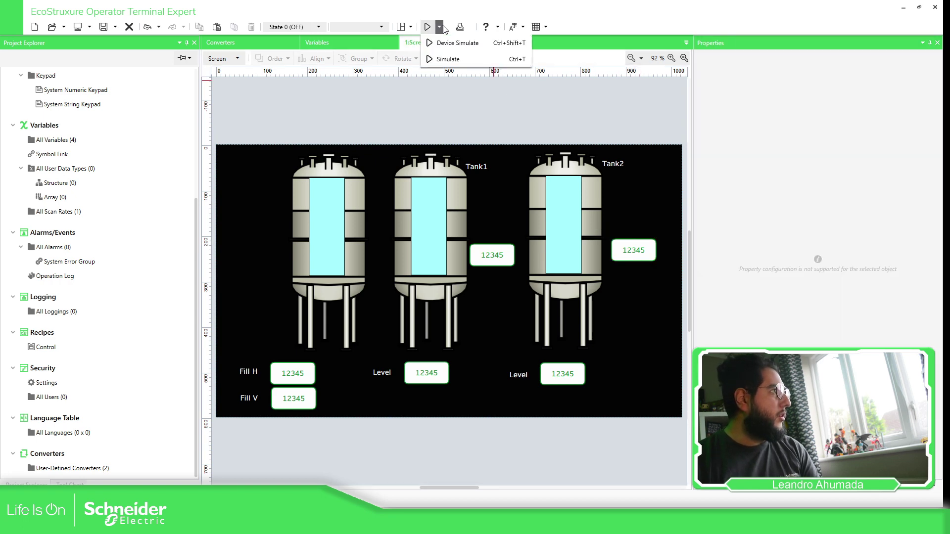
pyautogui.click(450, 60)
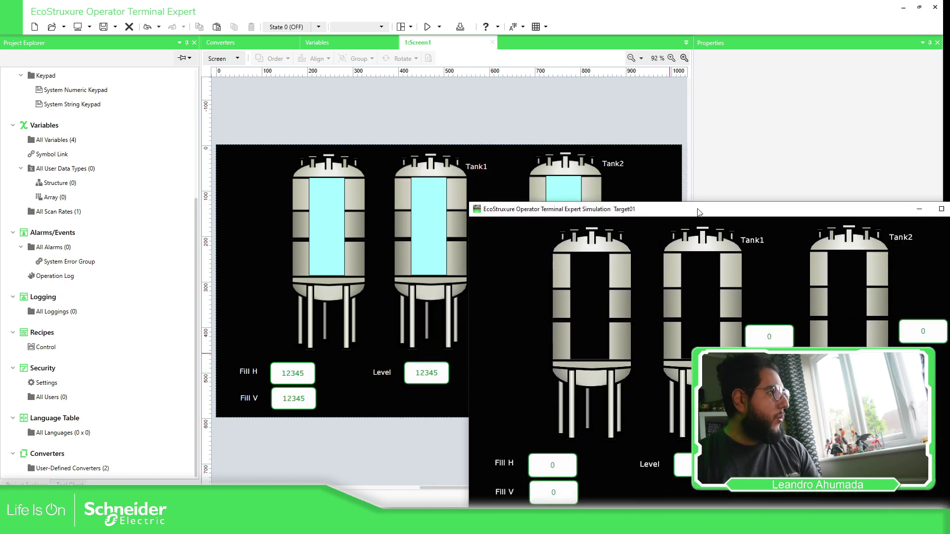
pyautogui.click(320, 345)
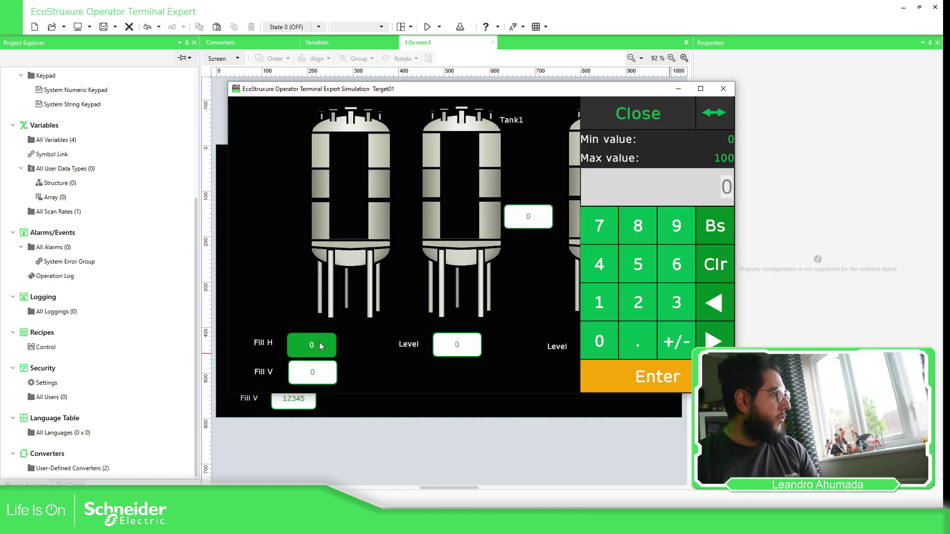
pyautogui.write('100')
pyautogui.press('Return')
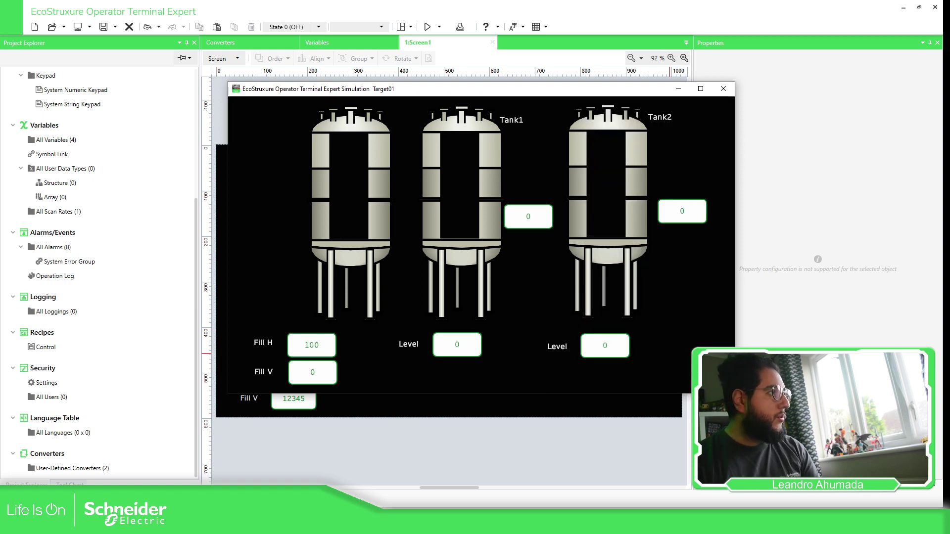
pyautogui.click(316, 374)
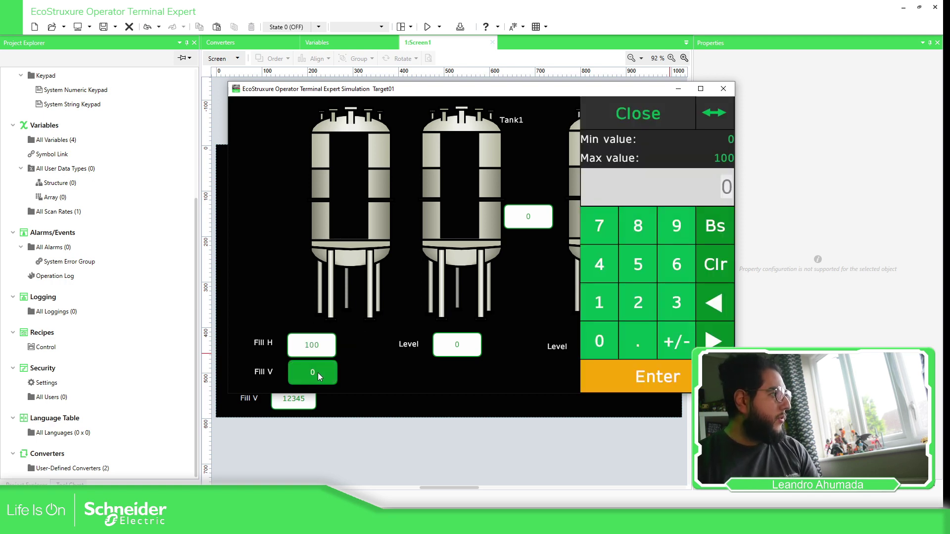
pyautogui.write('50')
pyautogui.press('Return')
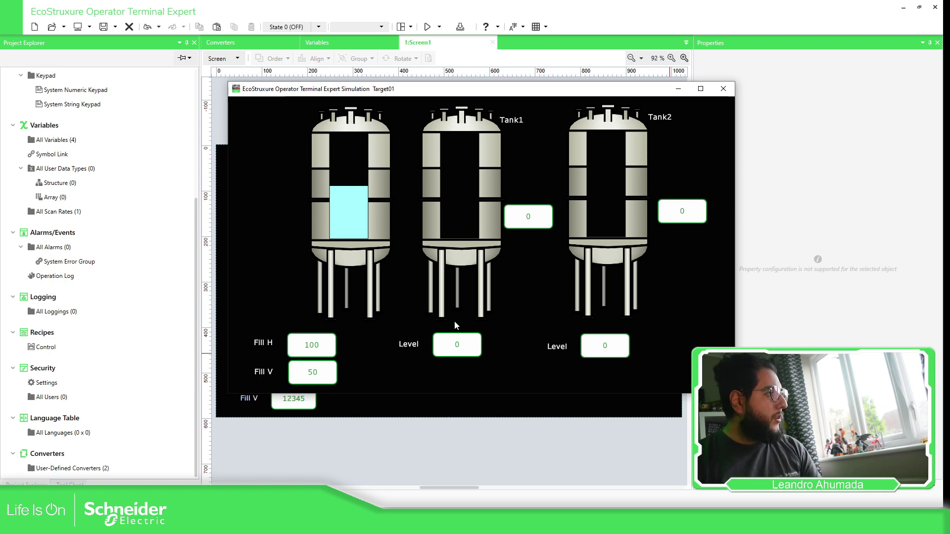
# Check the scaling settings of the cTank1 converter and set the Tank1 level to 1000 in the simulation.
pyautogui.click(459, 344)
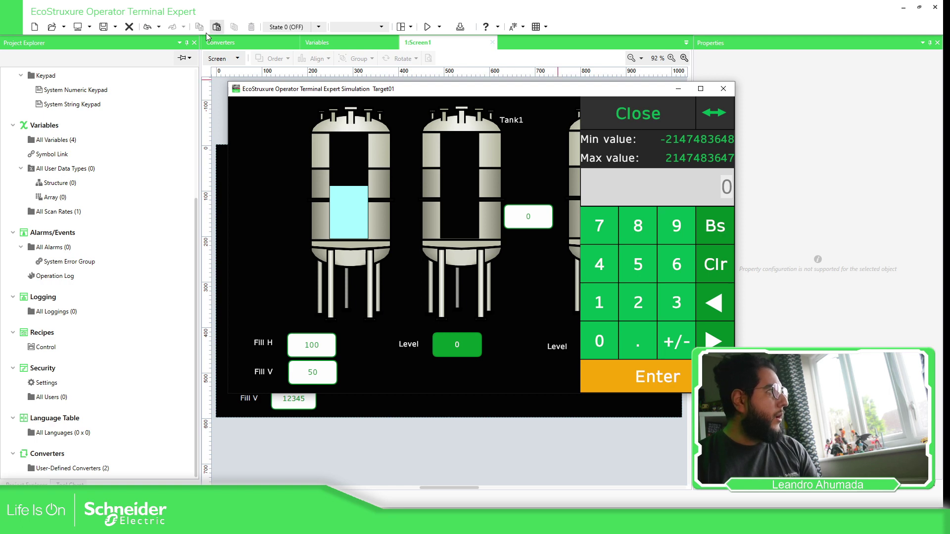
pyautogui.click(233, 41)
pyautogui.click(258, 92)
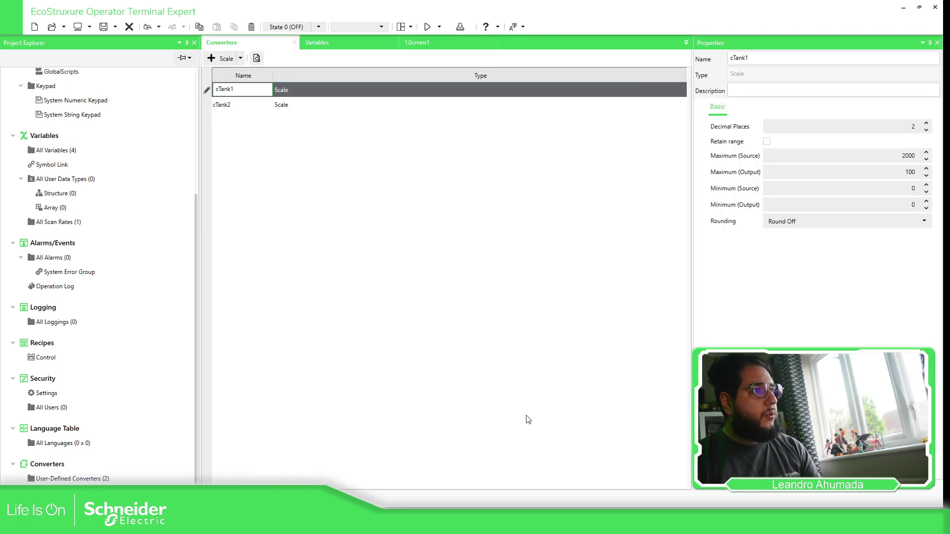
pyautogui.hotkey('alt', 'Tab')
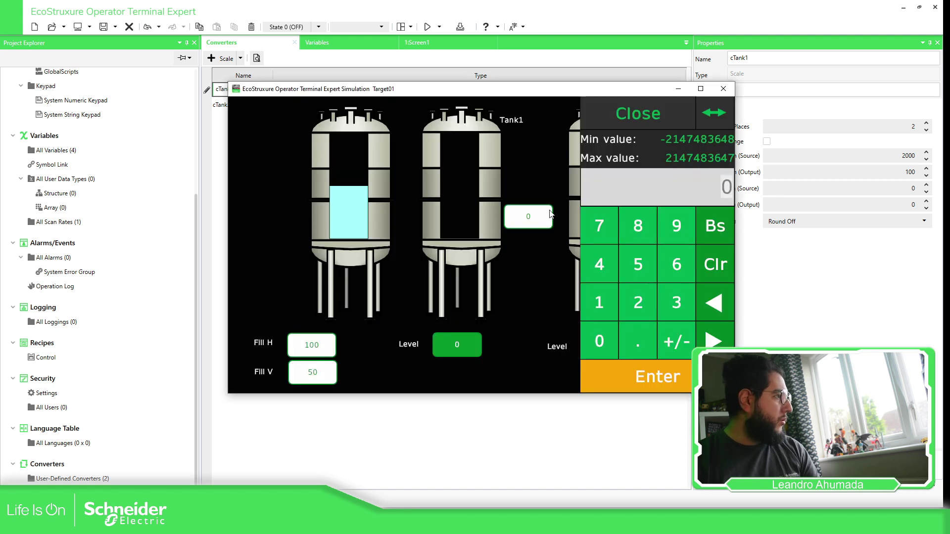
pyautogui.click(605, 303)
pyautogui.click(592, 340)
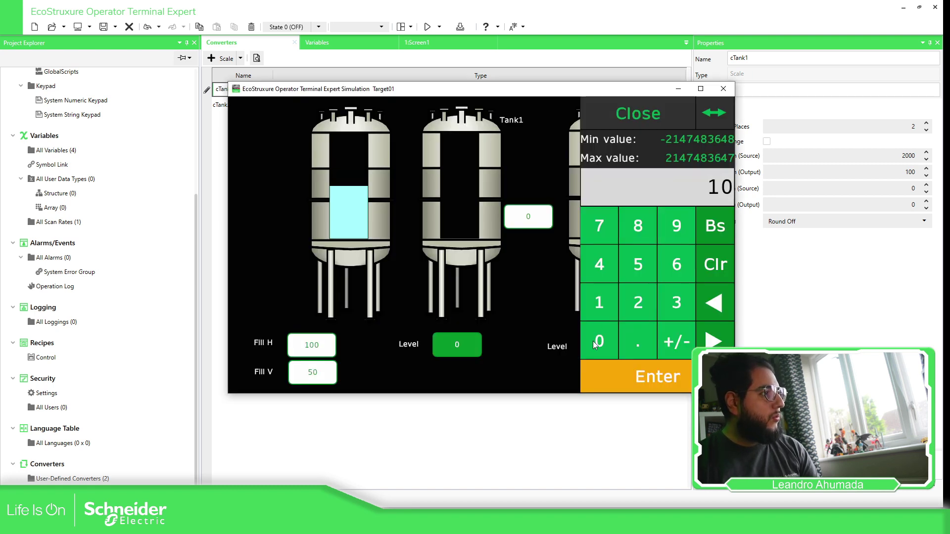
pyautogui.click(592, 340)
pyautogui.click(601, 340)
pyautogui.click(657, 375)
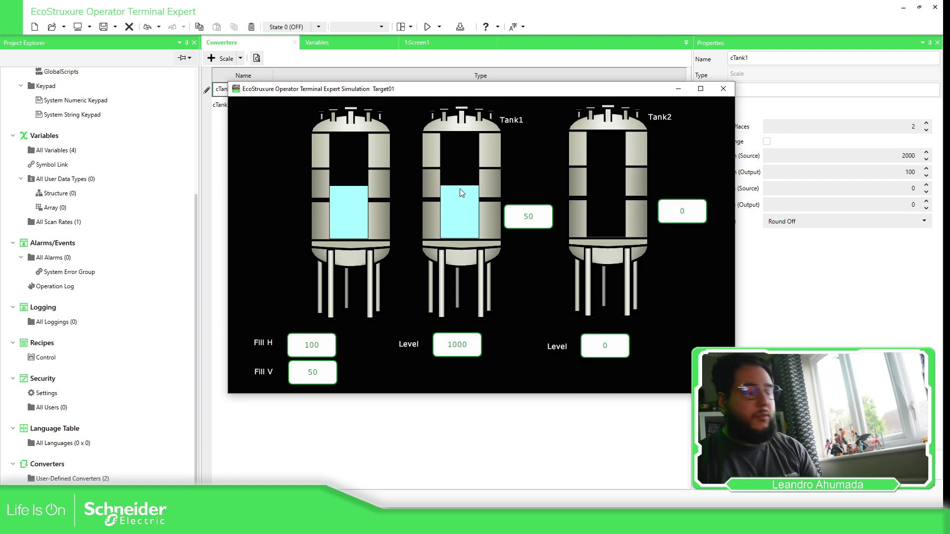
# Test the Tank1 level in the simulation at 1500 and at 2000.
pyautogui.click(460, 345)
pyautogui.write('1500')
pyautogui.press('Return')
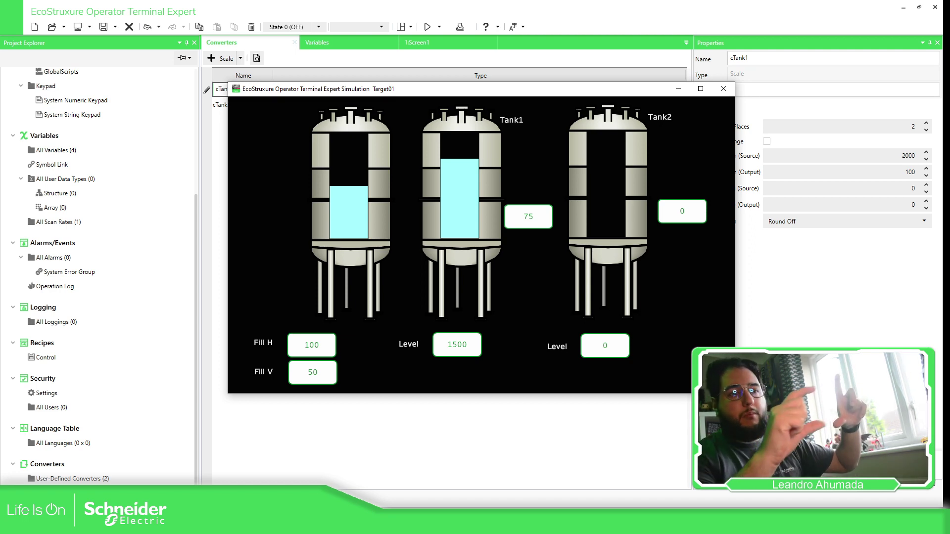
pyautogui.click(465, 349)
pyautogui.write('2000')
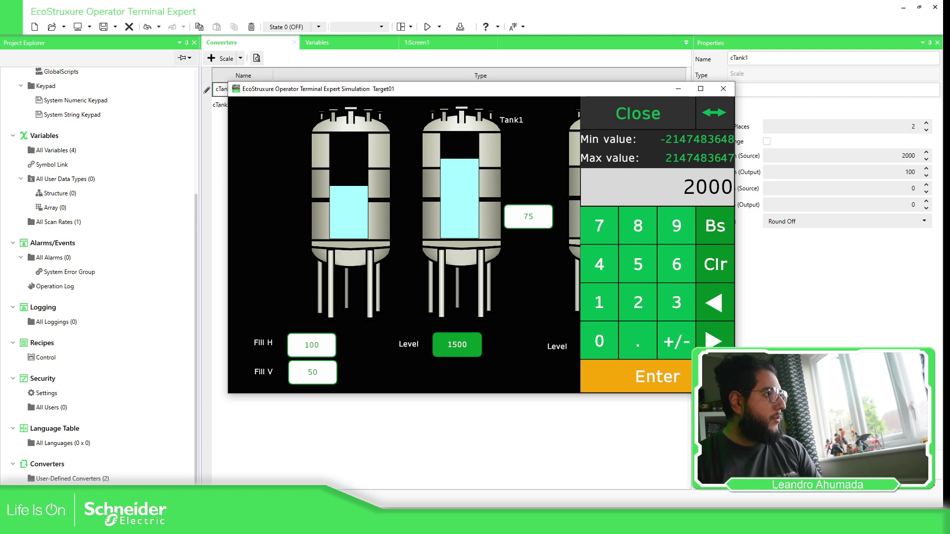
pyautogui.press('Return')
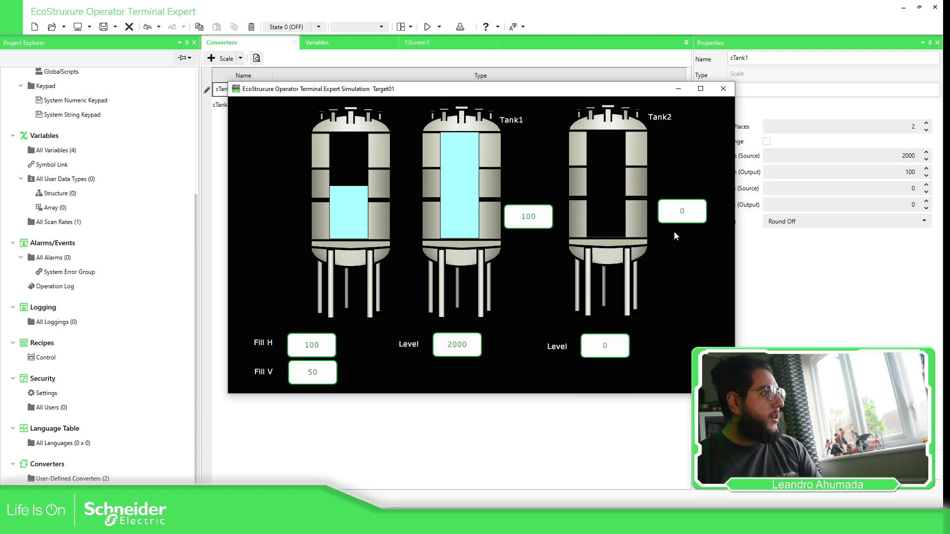
# Set the Tank2 level to 2000 in the simulation.
pyautogui.click(606, 346)
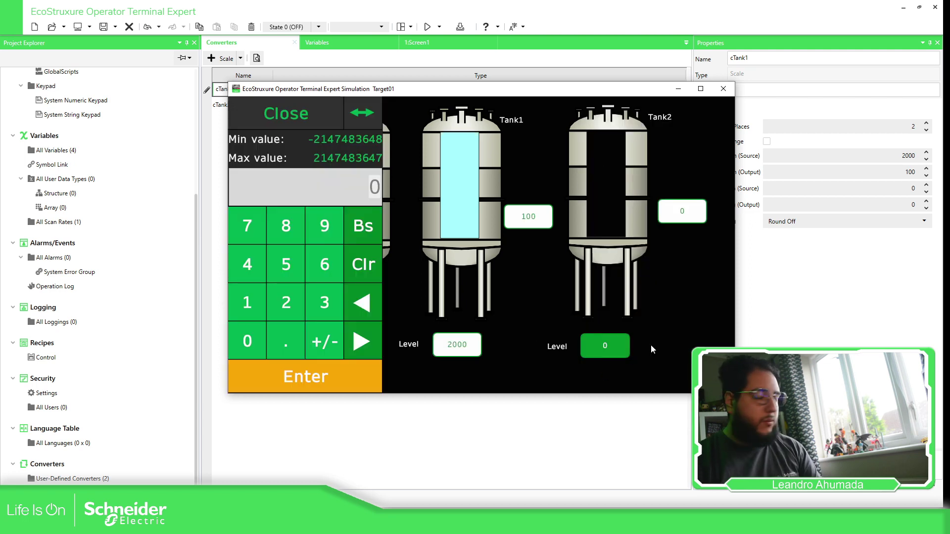
pyautogui.write('2000')
pyautogui.press('Return')
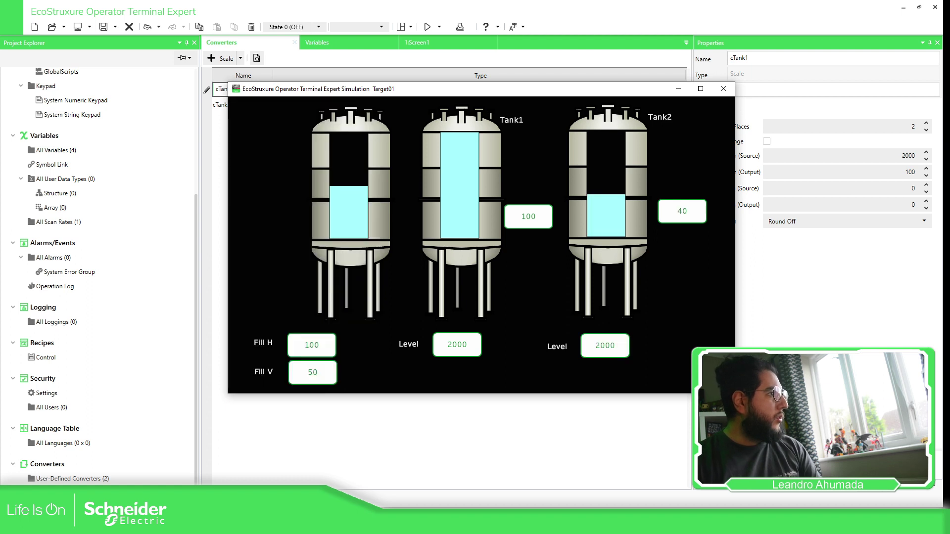
# Check the scaling settings of the cTank2 converter and set the Tank2 level to 4000 in the simulation.
pyautogui.hotkey('alt', 'F4')
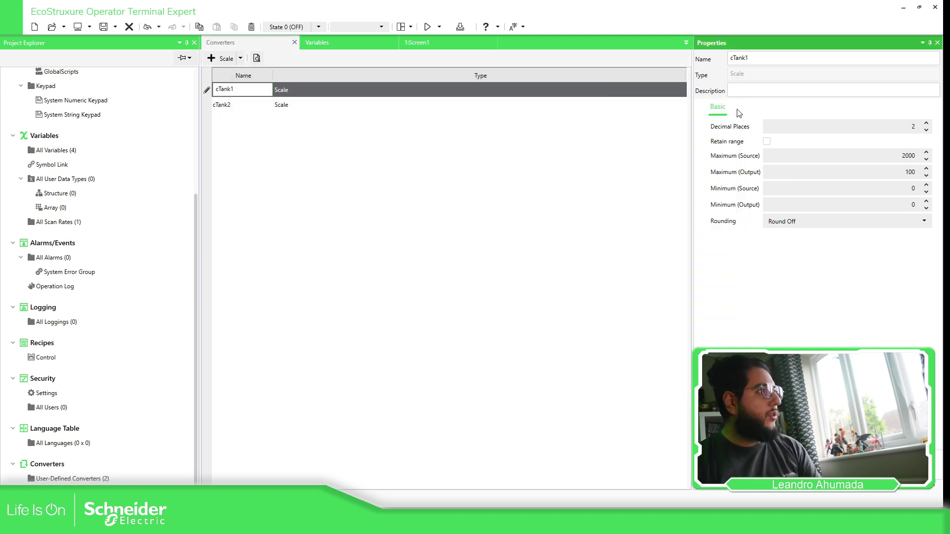
pyautogui.click(223, 105)
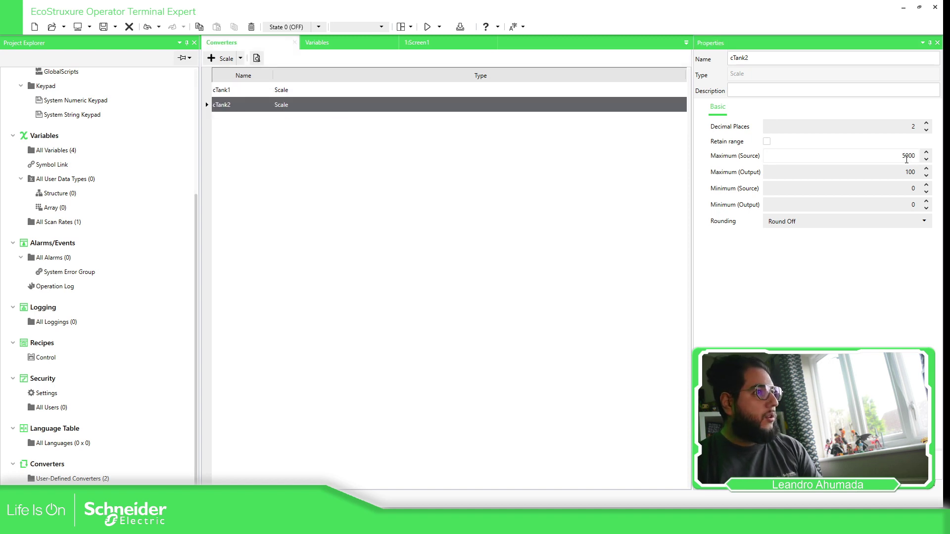
pyautogui.press('F5')
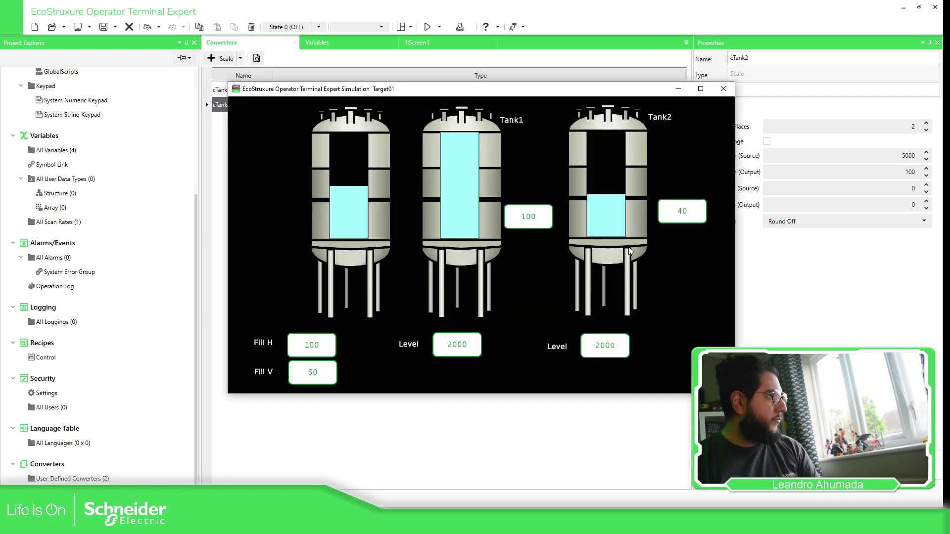
pyautogui.click(605, 349)
pyautogui.write('400')
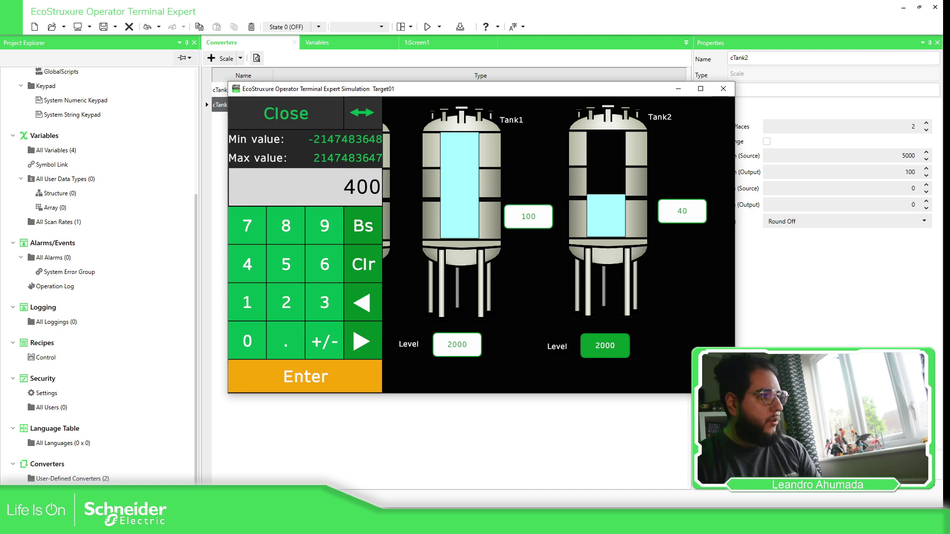
pyautogui.write('0')
pyautogui.press('Return')
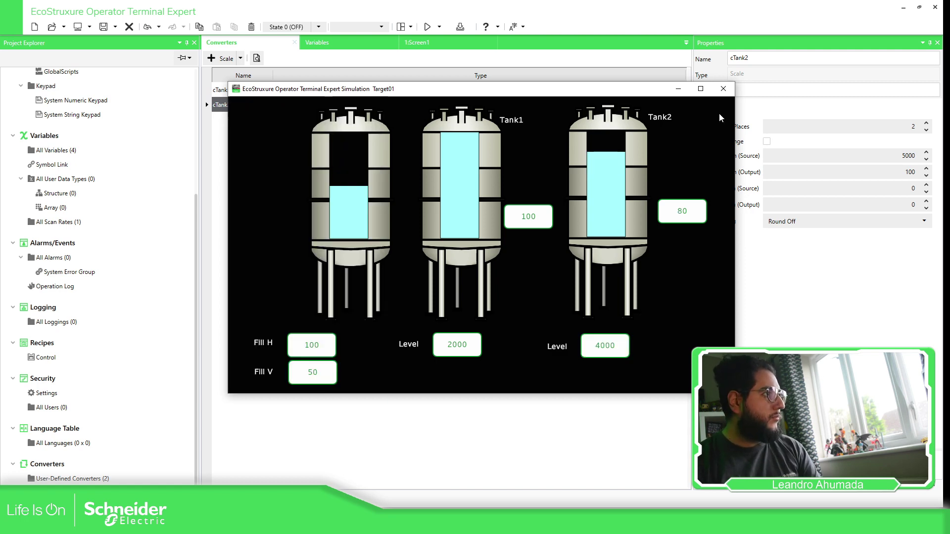
# Test the Tank2 level in the simulation at 5000.
pyautogui.click(604, 345)
pyautogui.write('5')
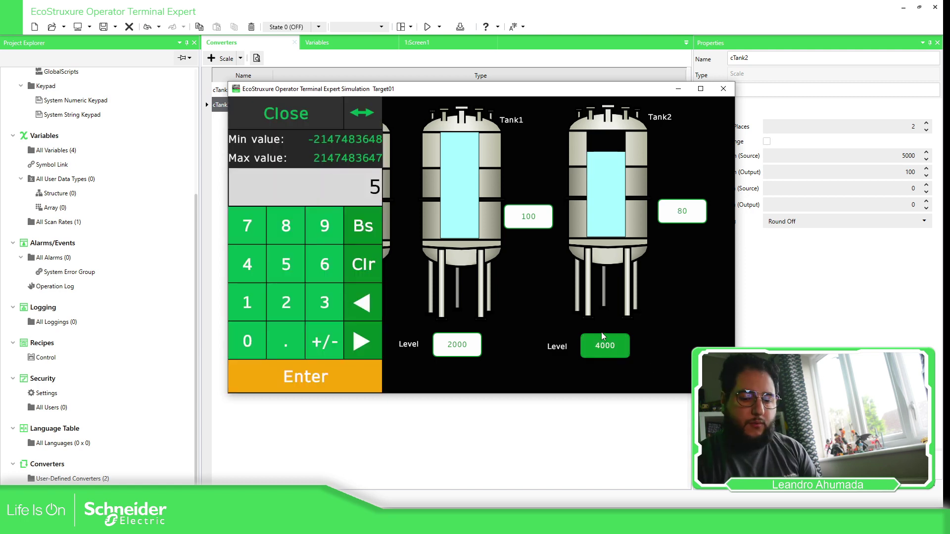
pyautogui.write('0000')
pyautogui.press('Return')
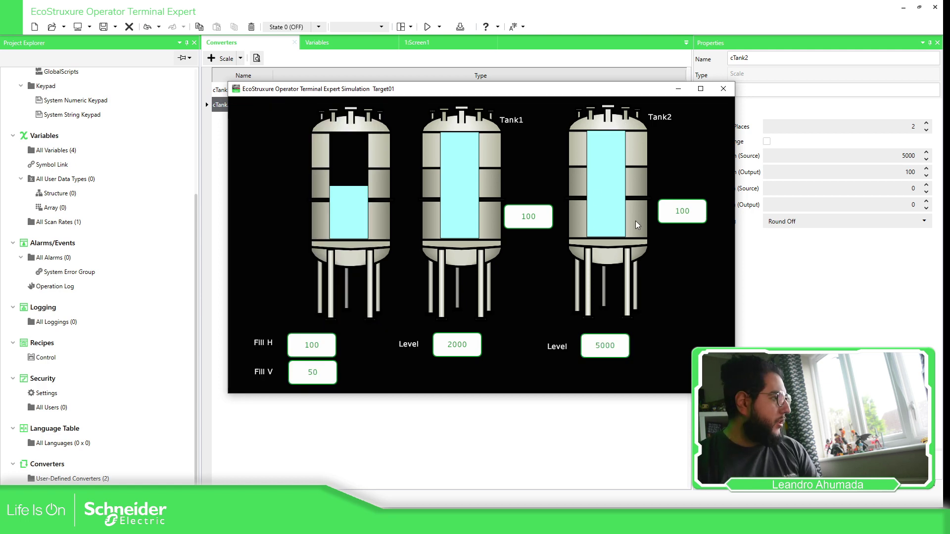
# Leave the simulation, return to Screen1 and select the Tank1 and Tank2 drawings together with their labels and numeric displays.
pyautogui.click(565, 436)
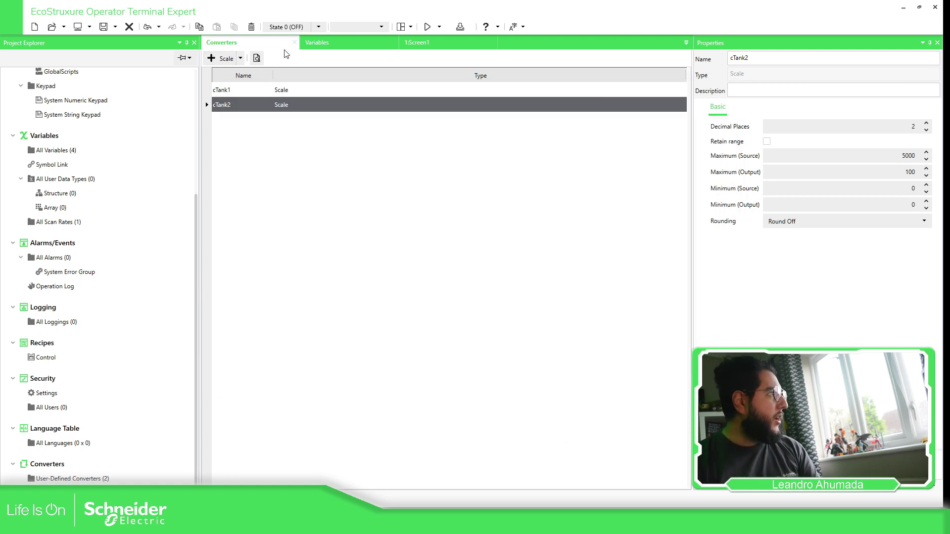
pyautogui.click(416, 45)
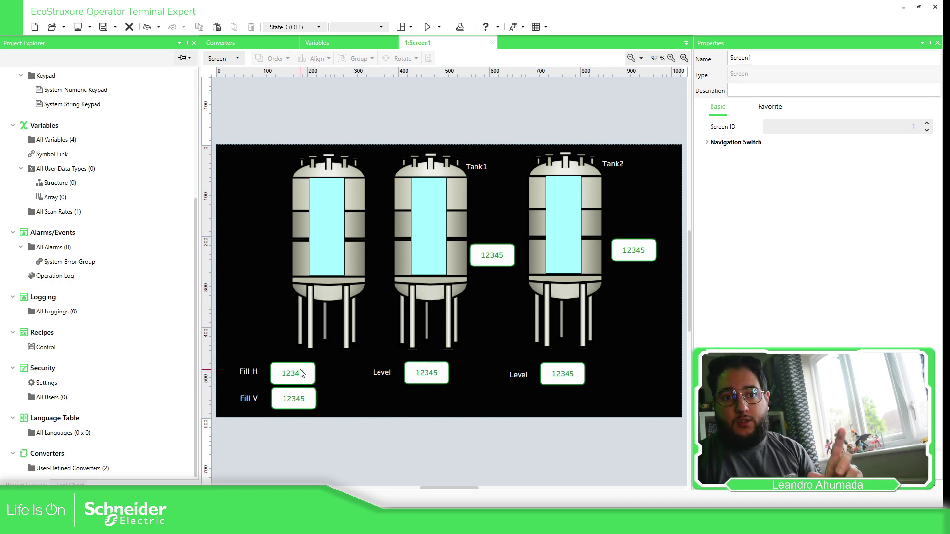
pyautogui.moveTo(371, 129); pyautogui.dragTo(670, 396)
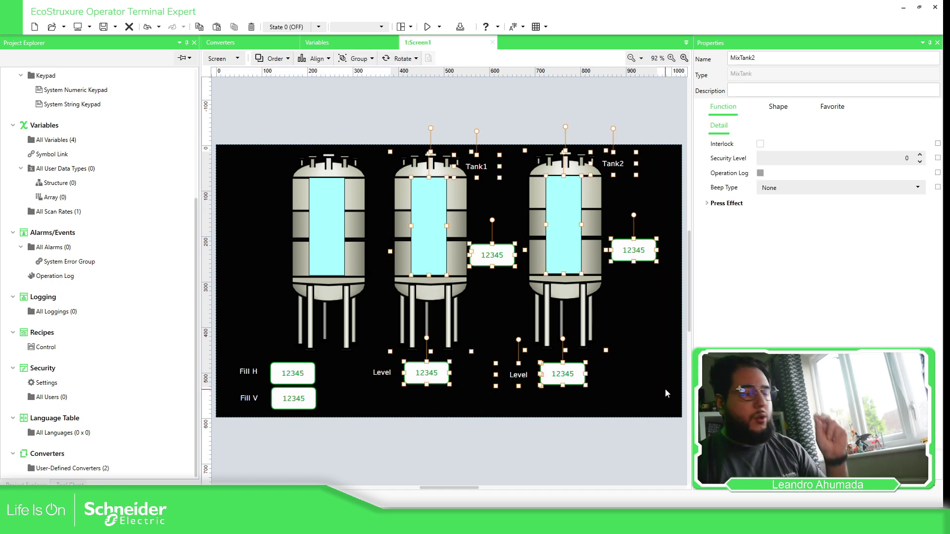